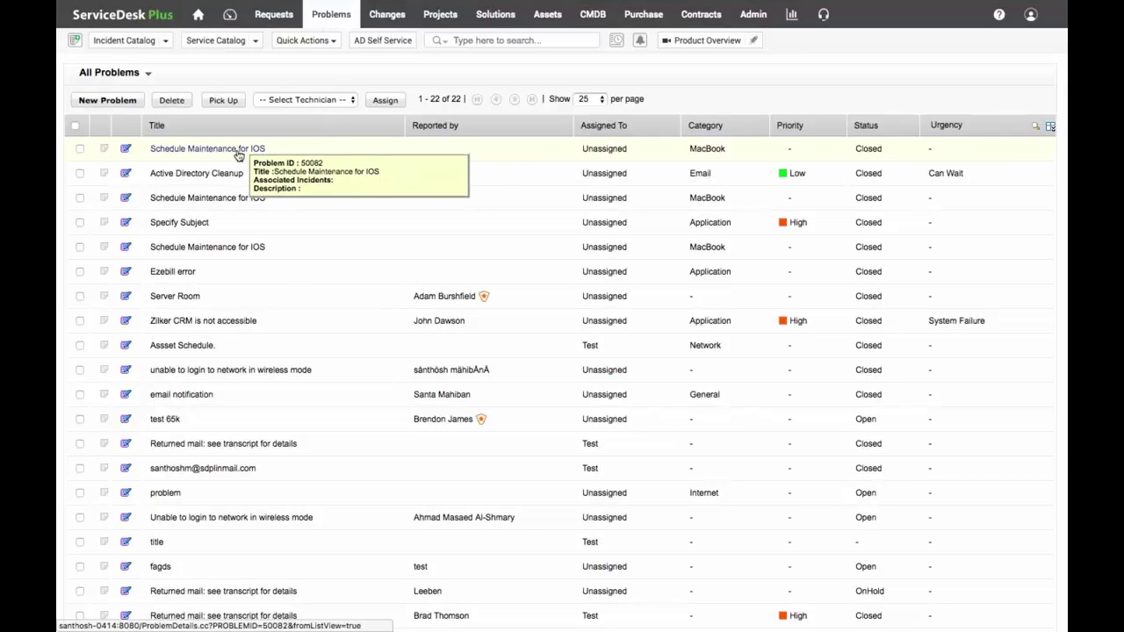
- Open the "Schedule Maintenance for IOS" problem and show its options for creating a new change
{"action": "left_click", "coordinate": [237, 151]}
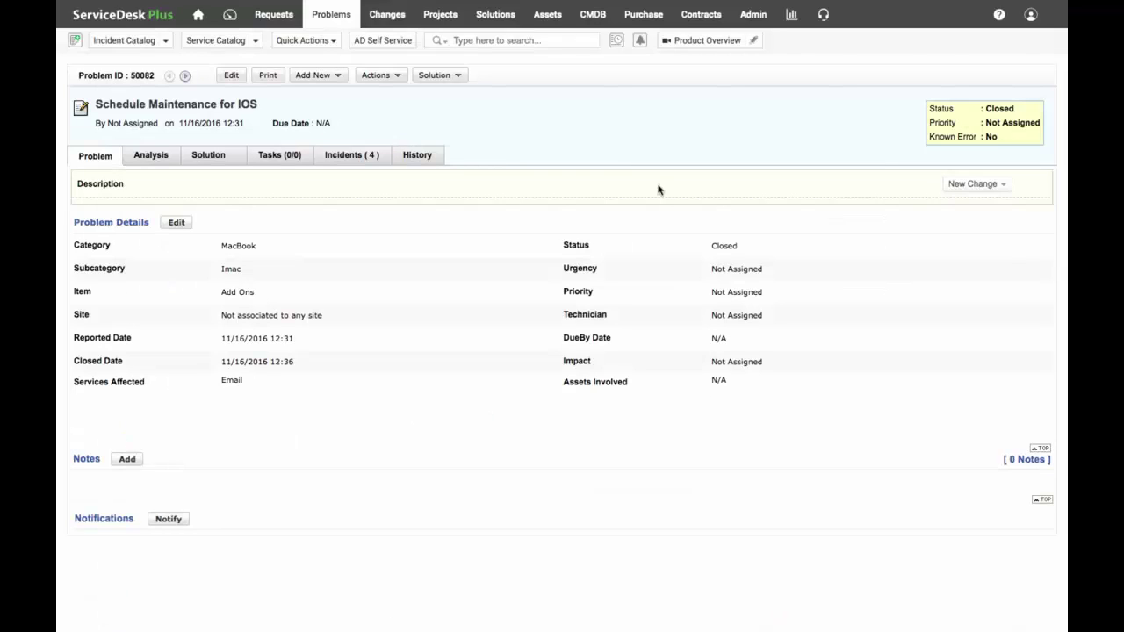
{"action": "left_click", "coordinate": [986, 183]}
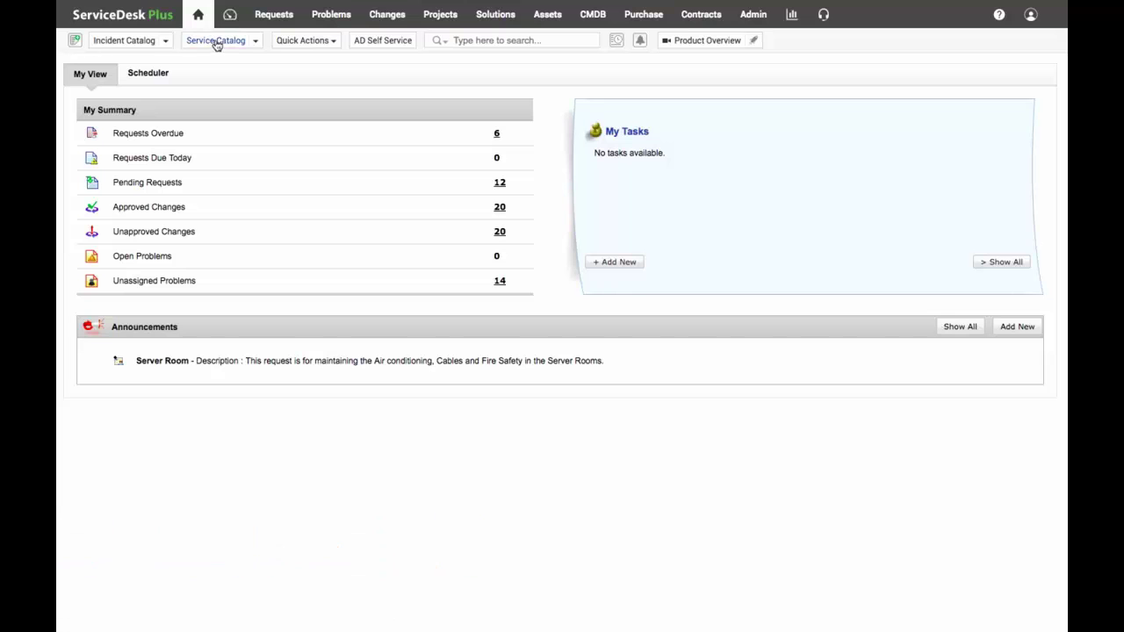
- Open the newest "Schedule Maintenance for IOS" request and display its options for associating a change
{"action": "left_click", "coordinate": [258, 23]}
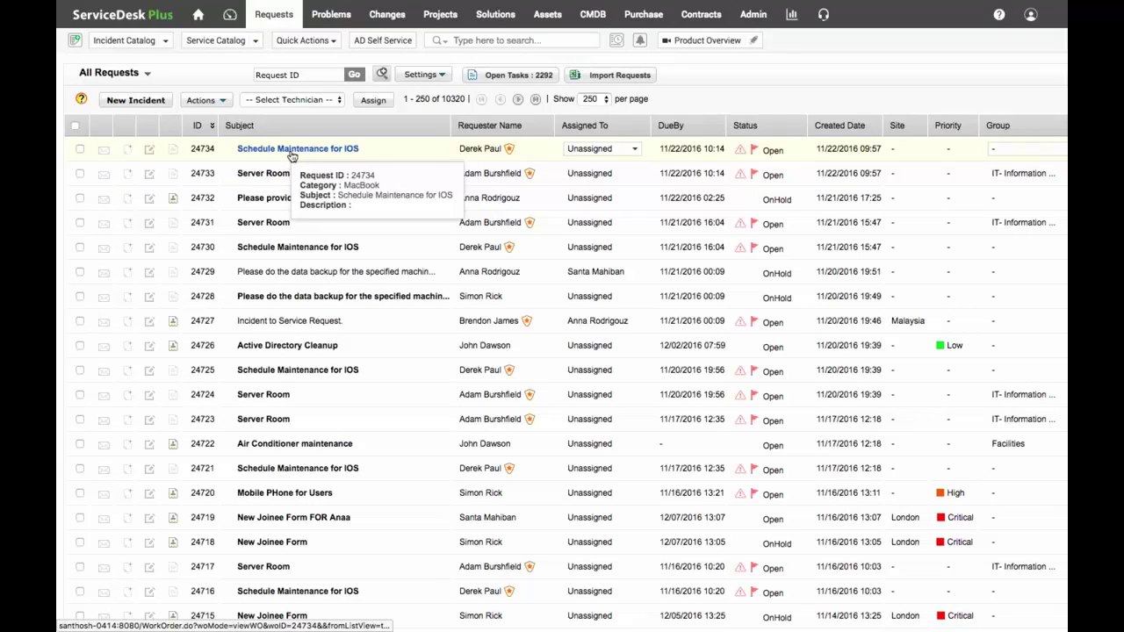
{"action": "left_click", "coordinate": [292, 156]}
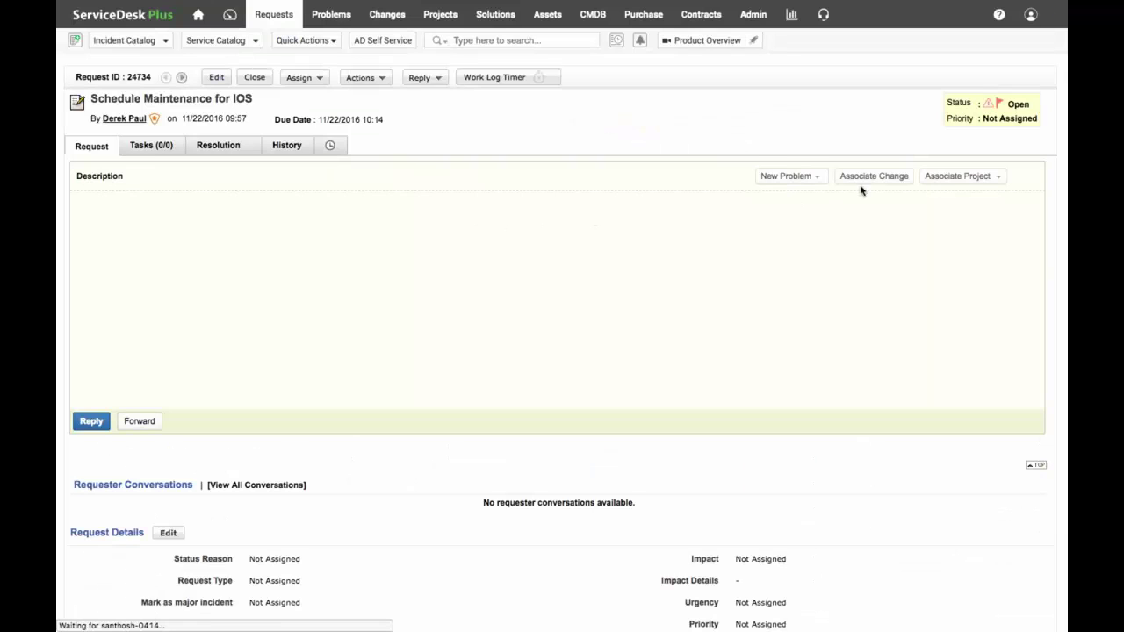
{"action": "left_click", "coordinate": [869, 183]}
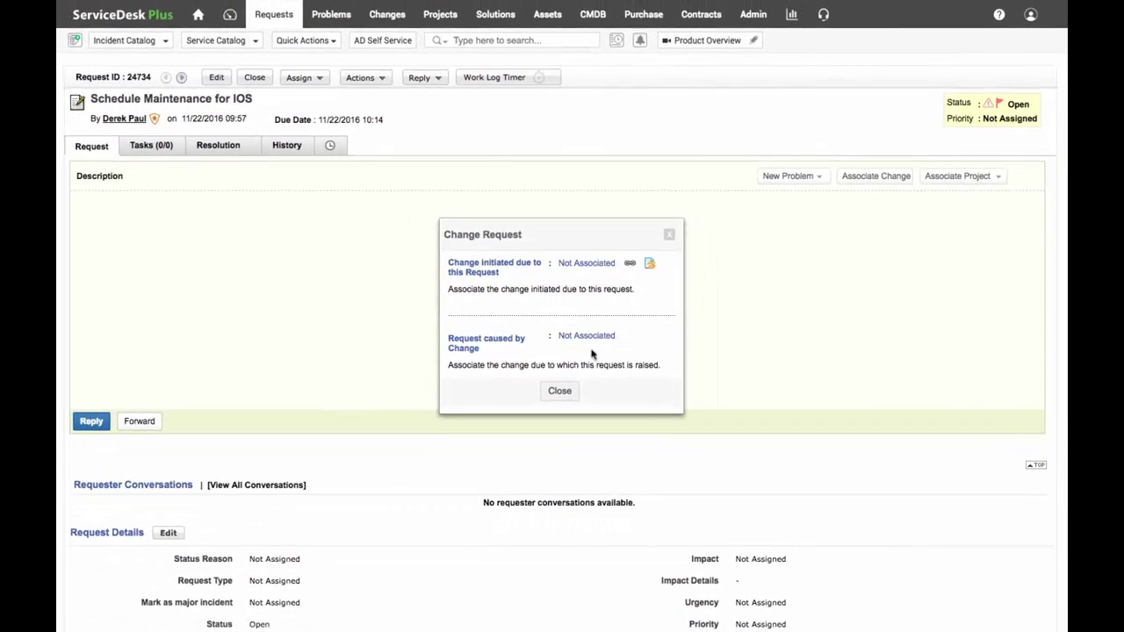
- Reopen the first "Schedule Maintenance for IOS" problem and look through its new-change options and available actions
{"action": "left_click", "coordinate": [324, 19]}
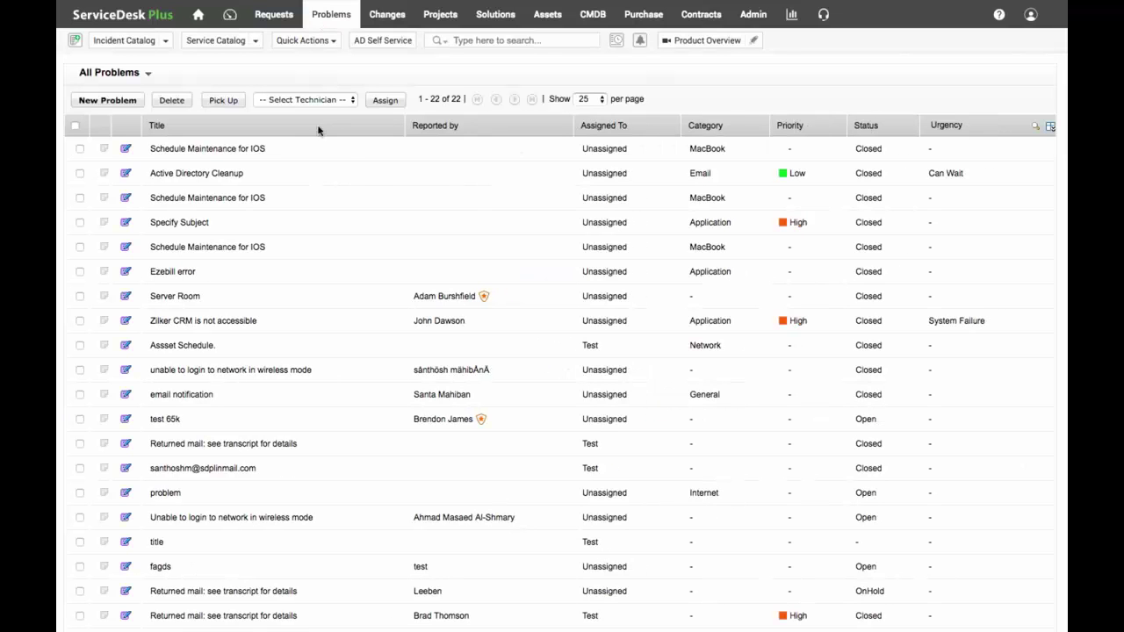
{"action": "left_click", "coordinate": [238, 149]}
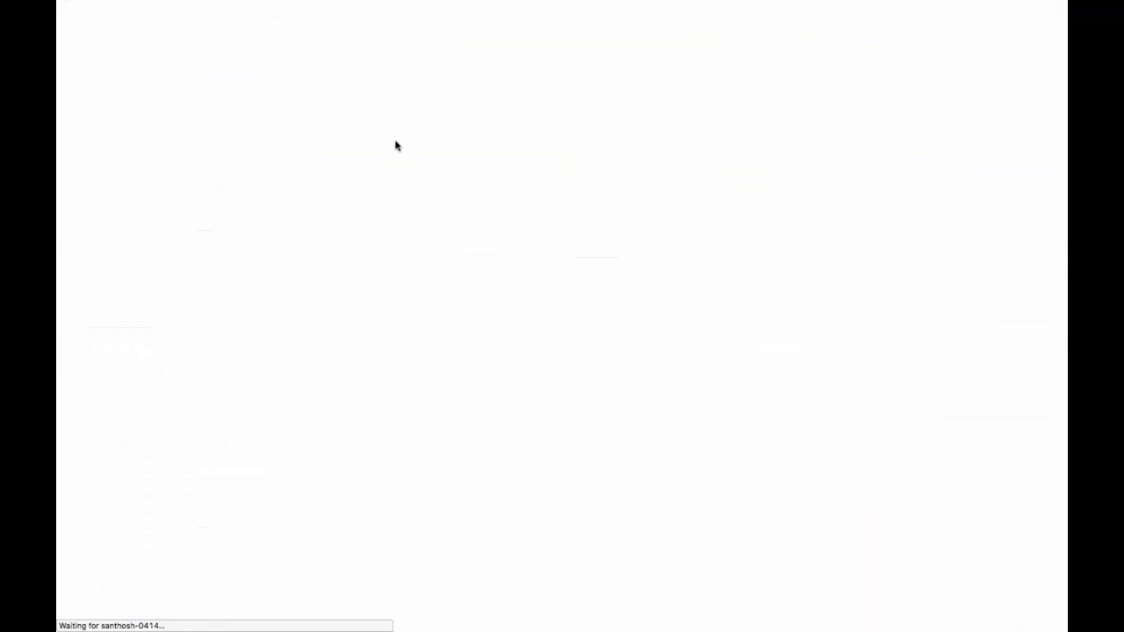
{"action": "left_click", "coordinate": [991, 184]}
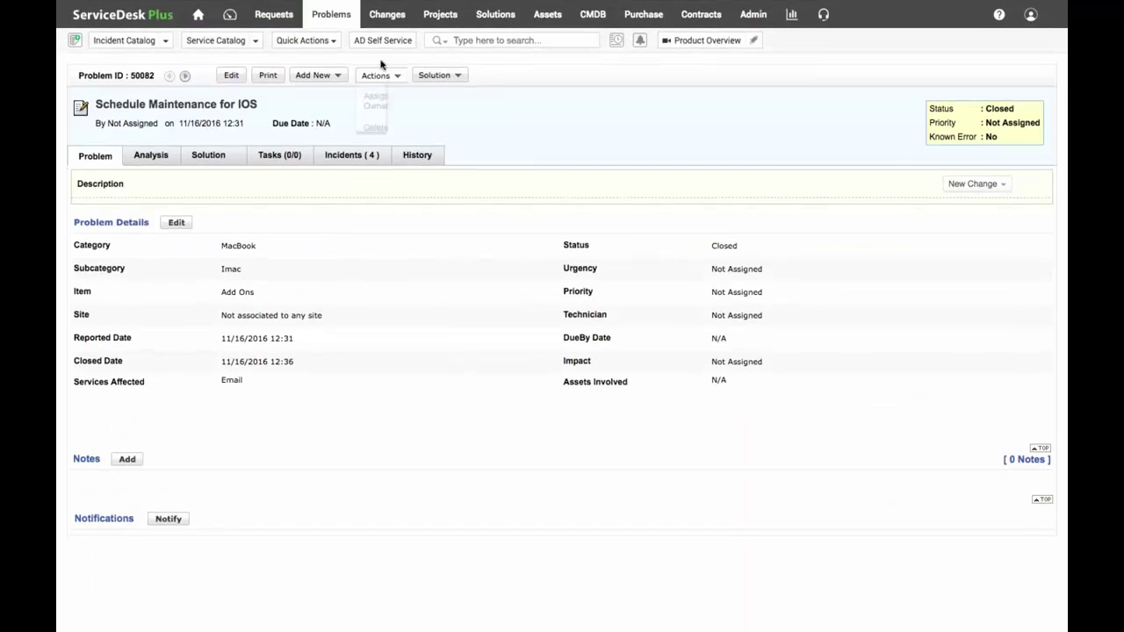
{"action": "left_click", "coordinate": [379, 75]}
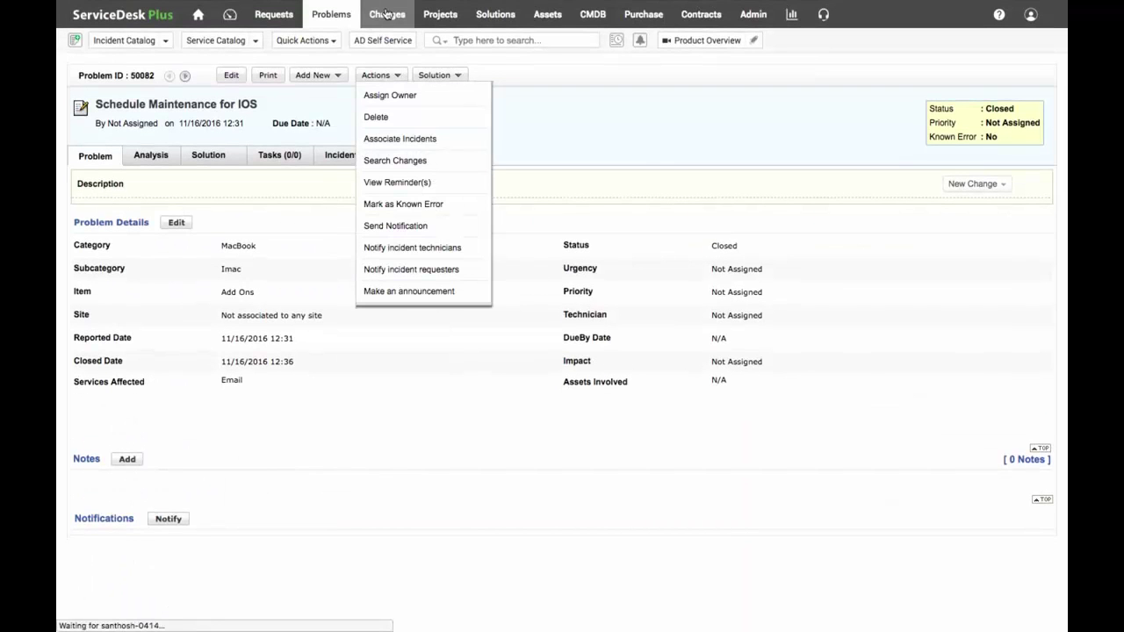
- Open a blank New Change form, examine its fields, and return to the list of changes
{"action": "left_click", "coordinate": [386, 15]}
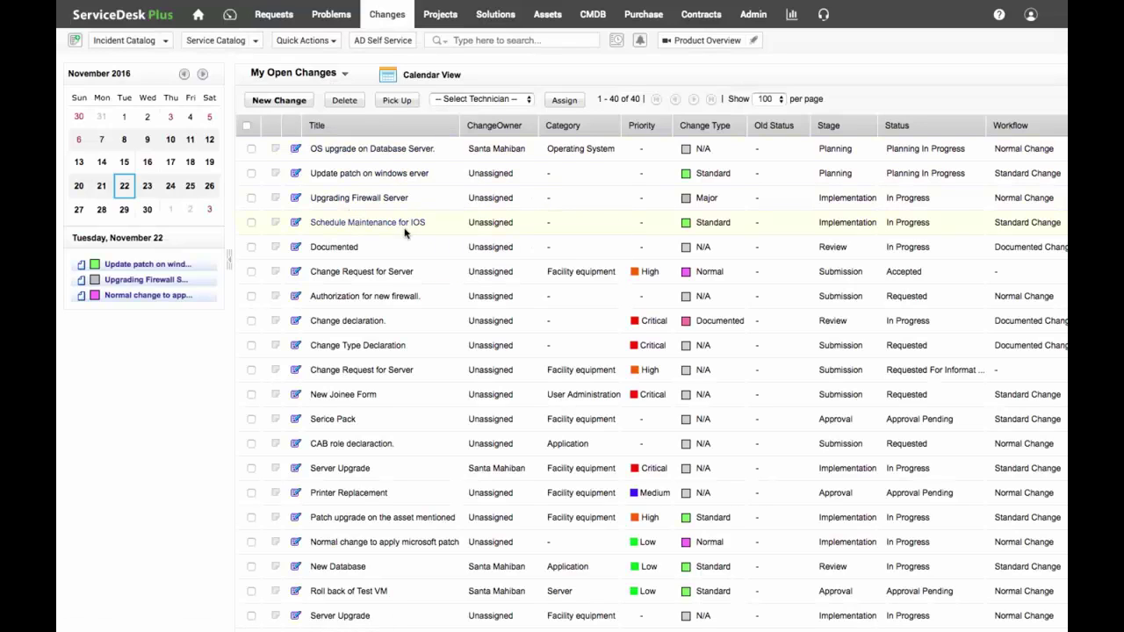
{"action": "left_click", "coordinate": [301, 99]}
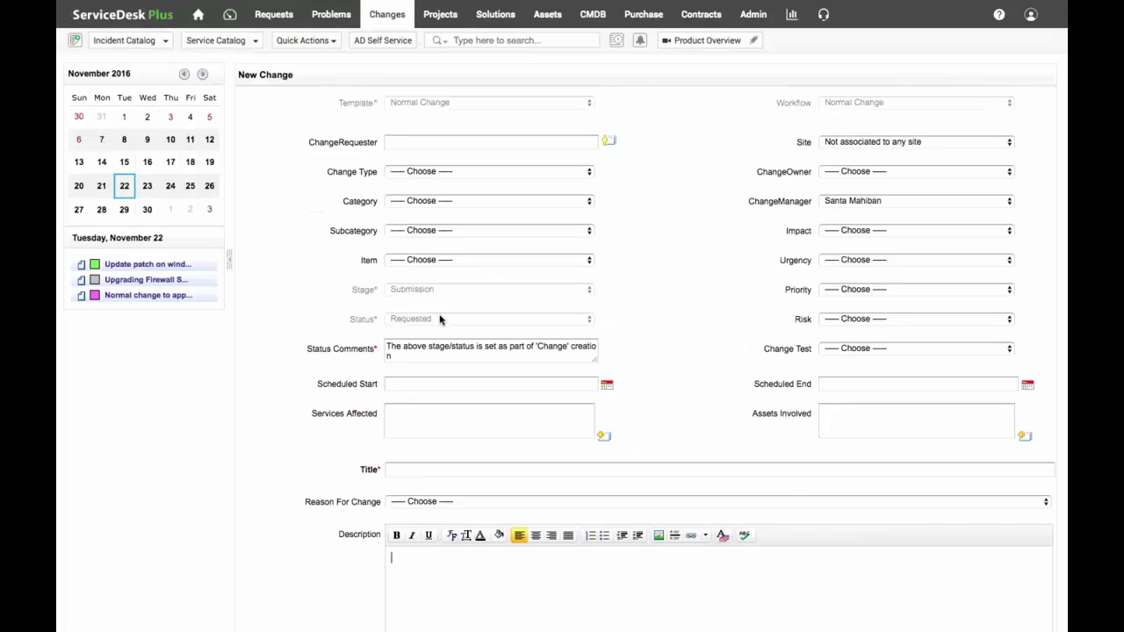
{"action": "scroll", "coordinate": [441, 319], "scroll_direction": "down", "scroll_amount": 3}
{"action": "scroll", "coordinate": [652, 527], "scroll_direction": "up", "scroll_amount": 3}
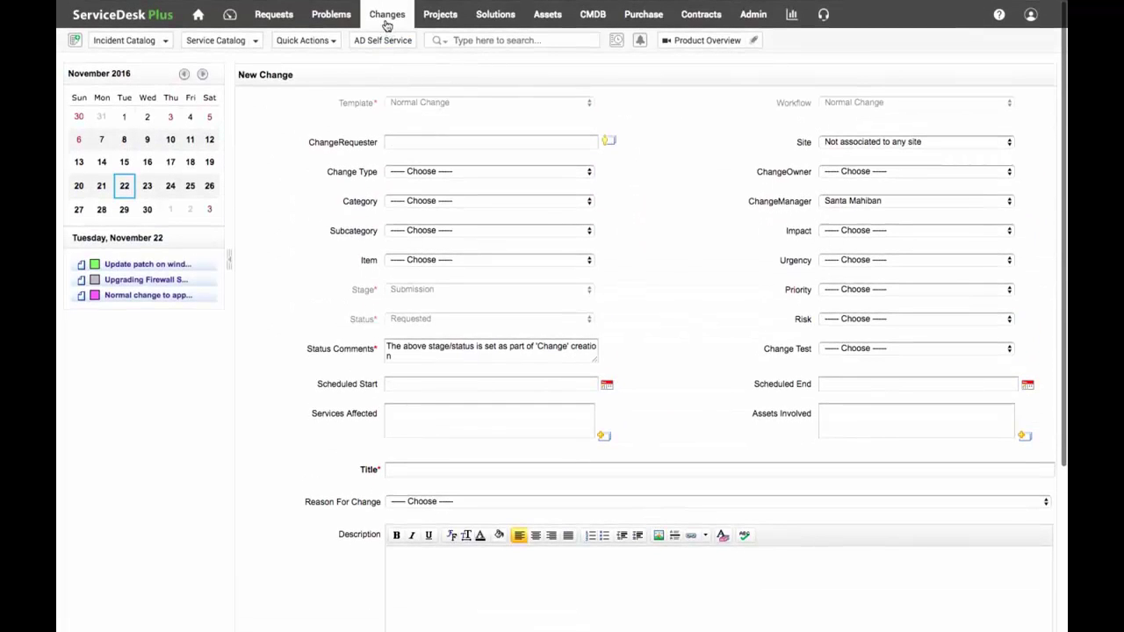
{"action": "left_click", "coordinate": [387, 20]}
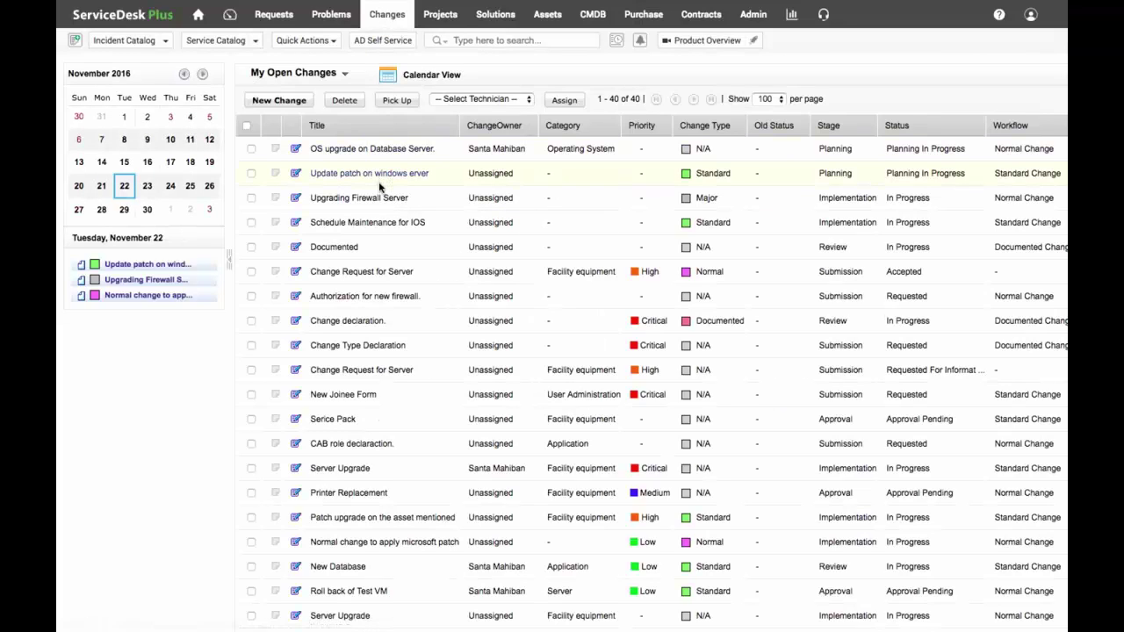
- Filter the change list to Closed Changes and open "Migration of Servers from Windows 8 to Windows 10"
{"action": "mouse_move", "coordinate": [402, 354]}
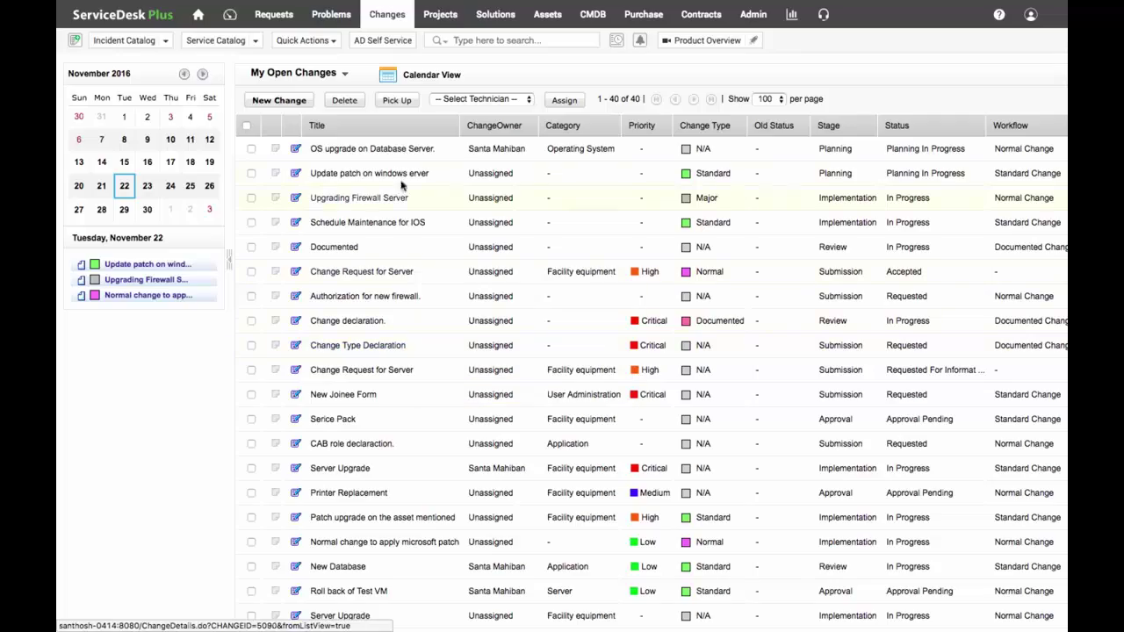
{"action": "left_click", "coordinate": [339, 80]}
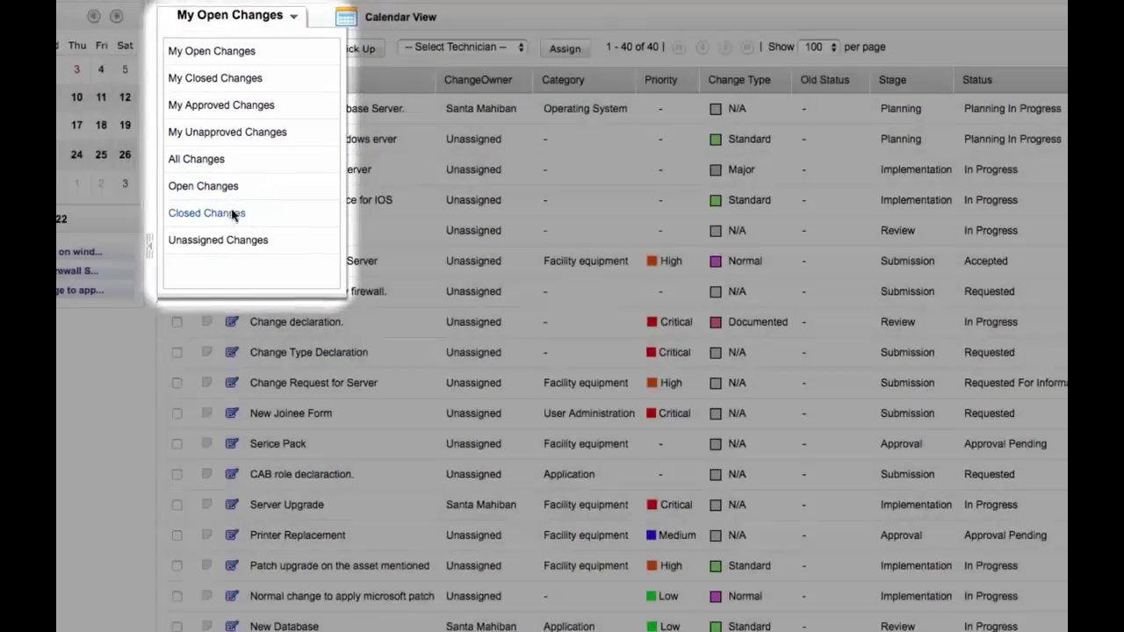
{"action": "left_click", "coordinate": [207, 213]}
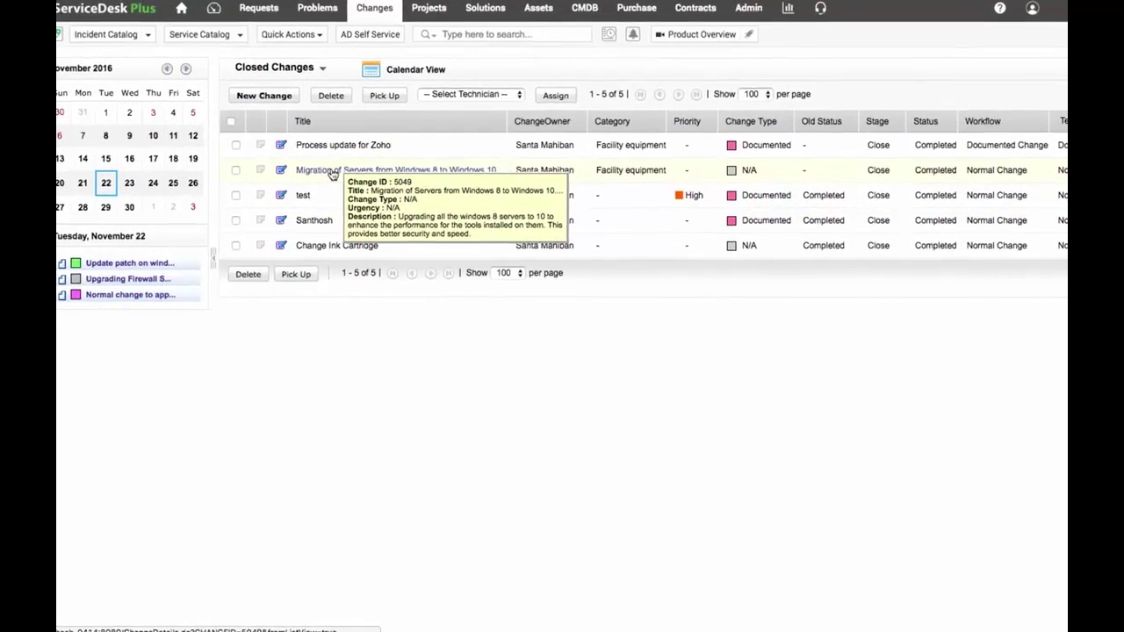
{"action": "left_click", "coordinate": [347, 176]}
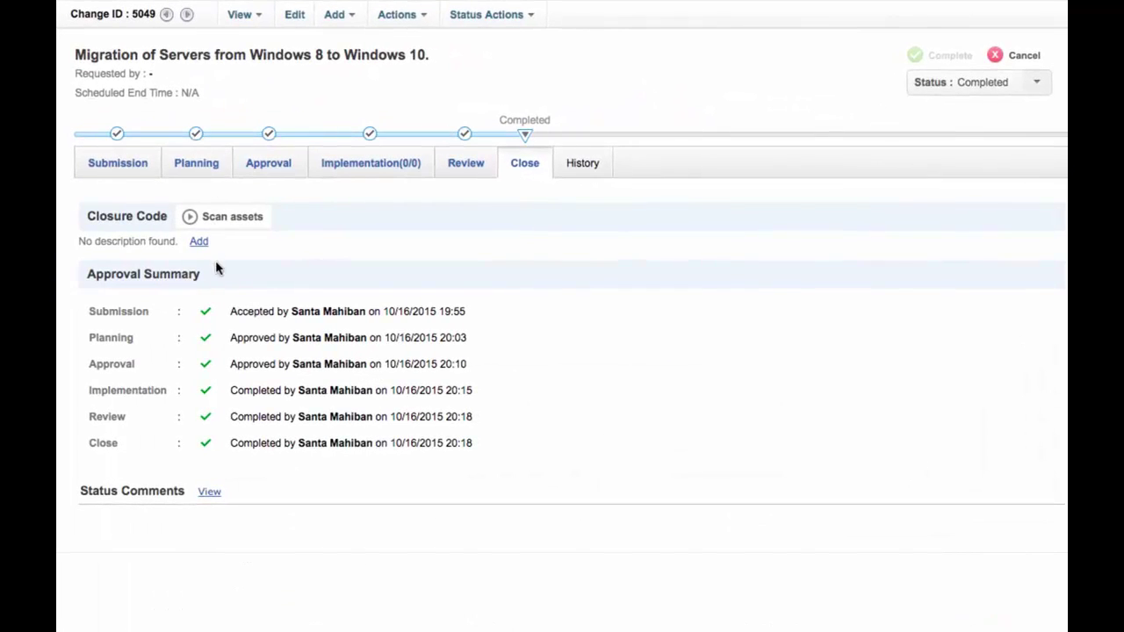
- Examine the migration change's submission and close stages, including its change details, roles and notifications
{"action": "left_click", "coordinate": [113, 169]}
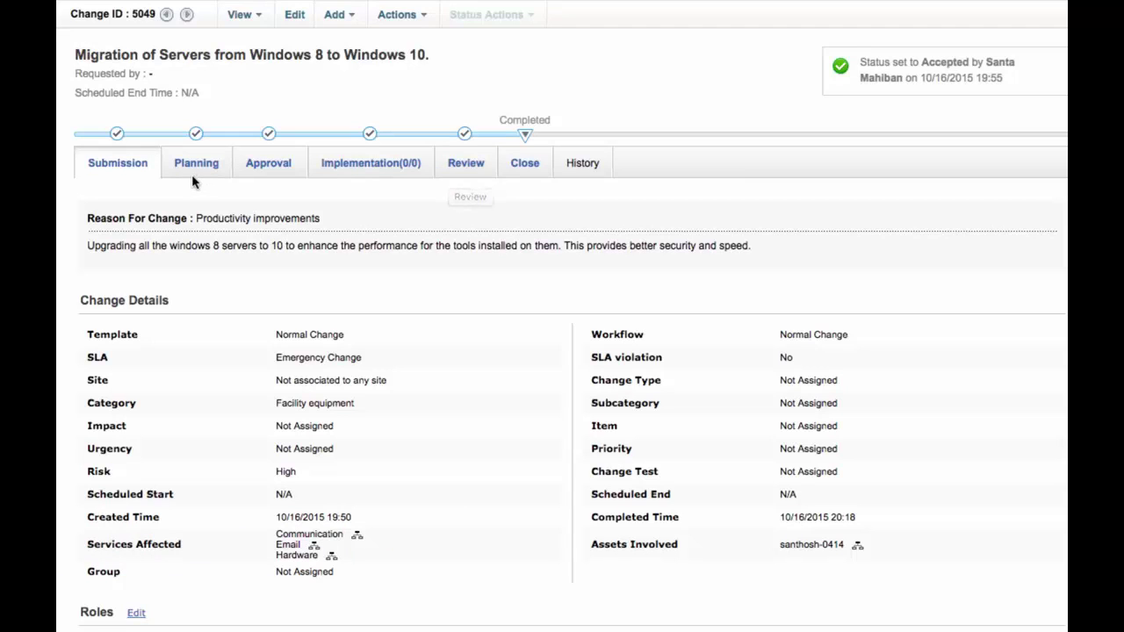
{"action": "left_click", "coordinate": [507, 161]}
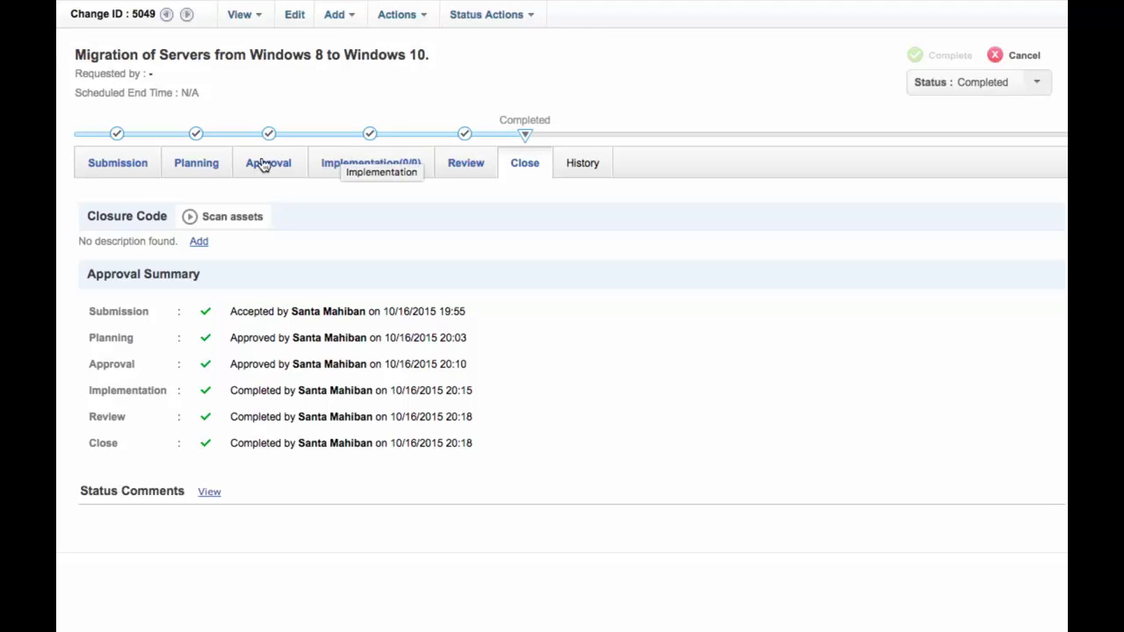
{"action": "left_click", "coordinate": [143, 168]}
{"action": "scroll", "coordinate": [202, 329], "scroll_direction": "down", "scroll_amount": 6}
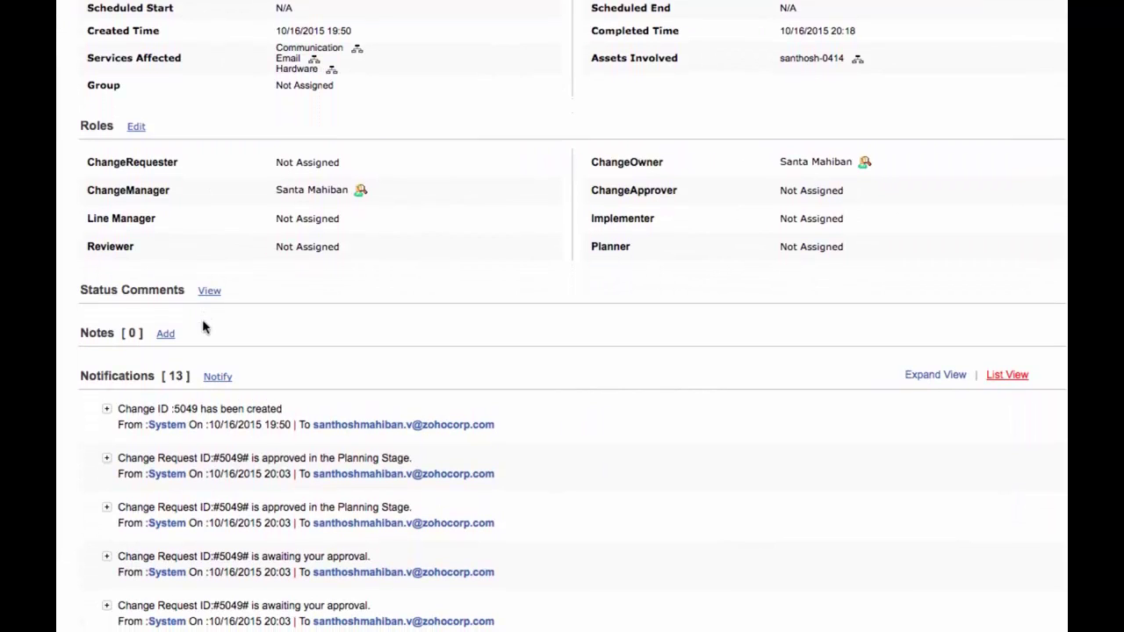
{"action": "scroll", "coordinate": [203, 329], "scroll_direction": "down", "scroll_amount": 3}
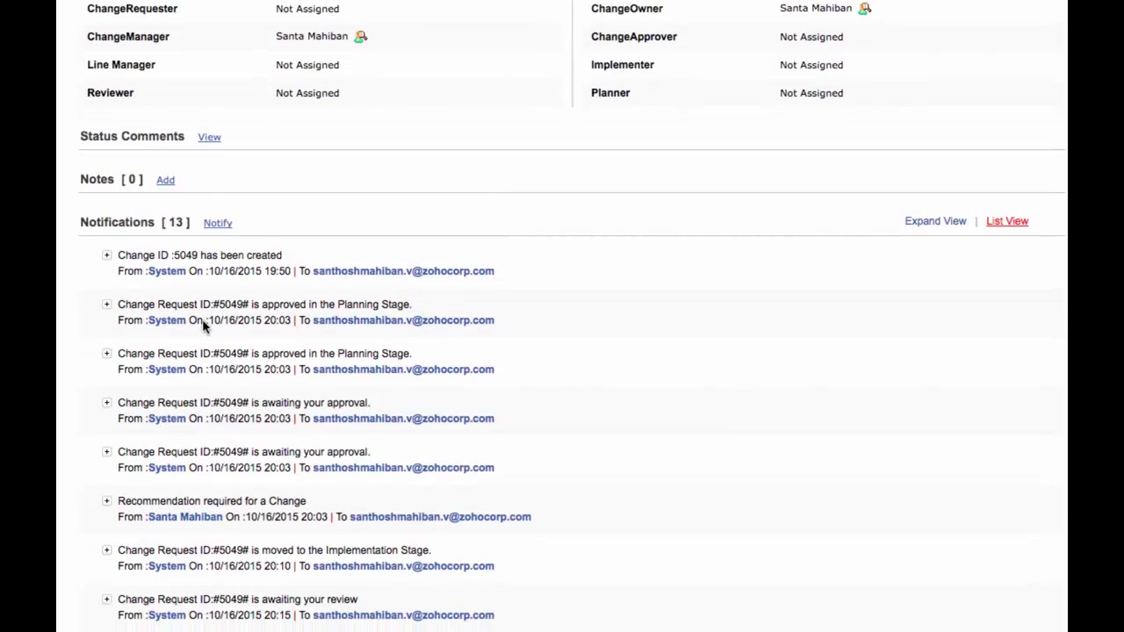
{"action": "scroll", "coordinate": [222, 518], "scroll_direction": "up", "scroll_amount": 12}
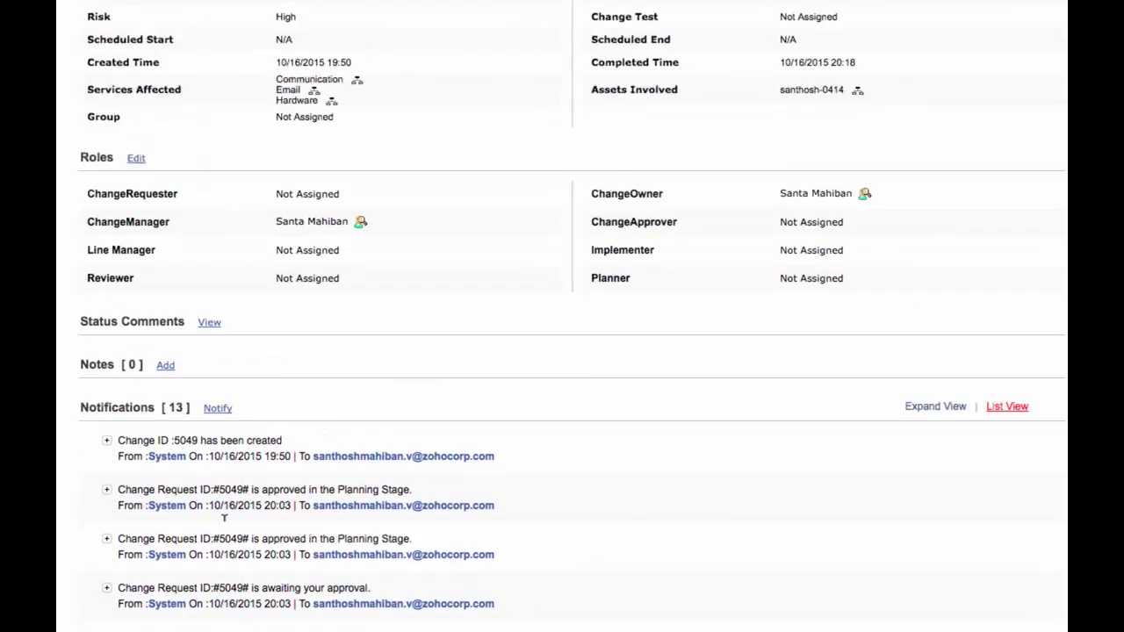
- Expand the migration change's history for Fri, 16 Oct 2015, and return to its submission details
{"action": "left_click", "coordinate": [582, 167]}
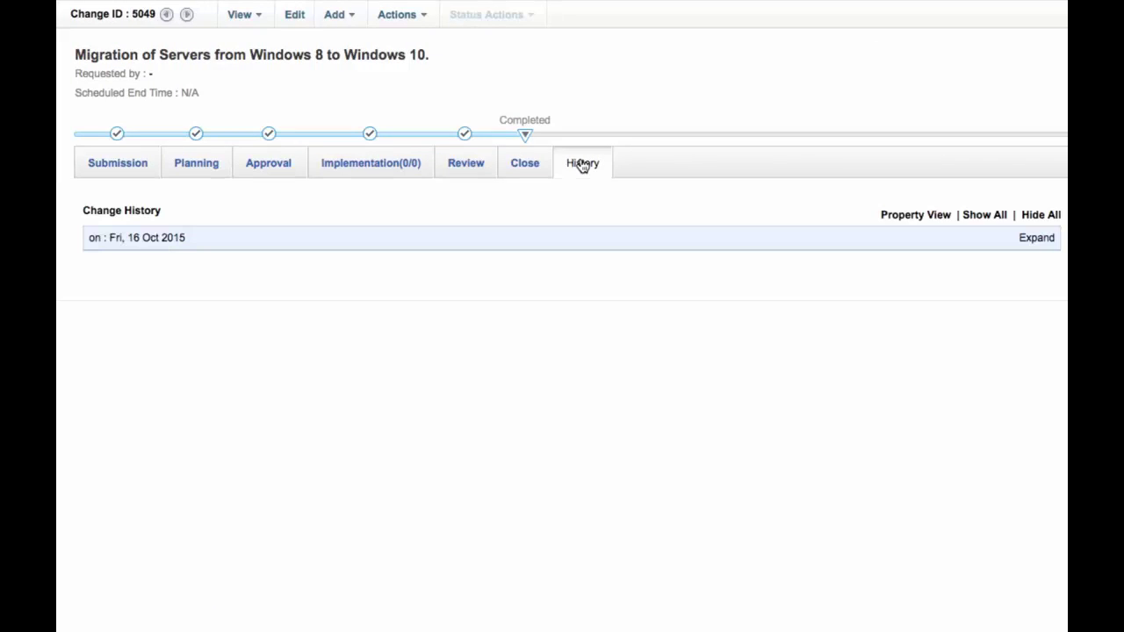
{"action": "left_click", "coordinate": [575, 240]}
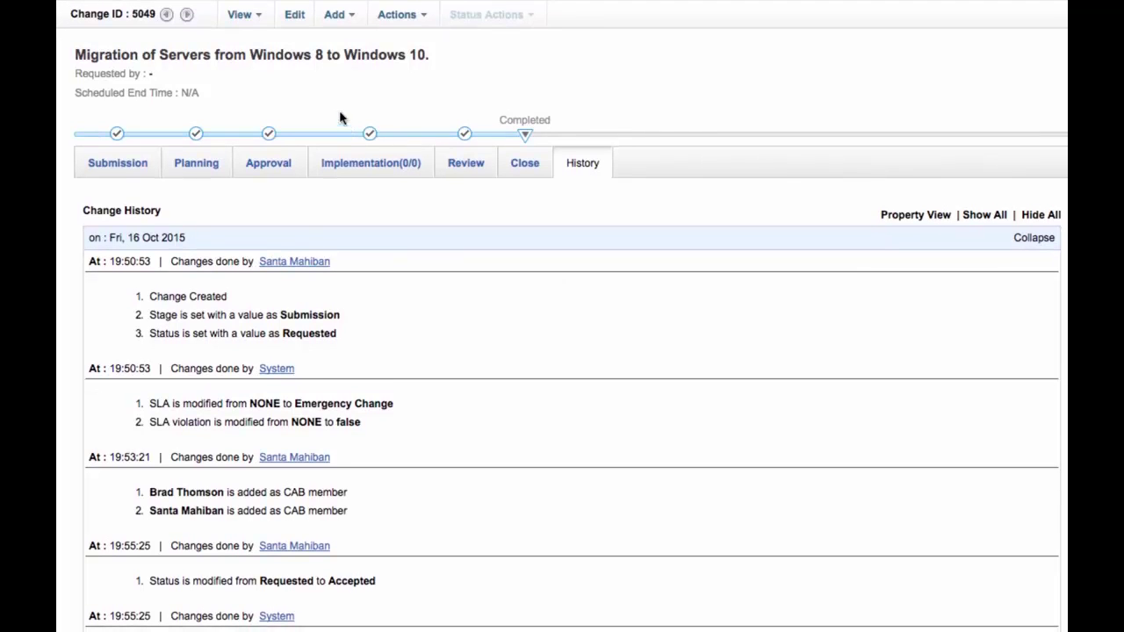
{"action": "left_click", "coordinate": [138, 163]}
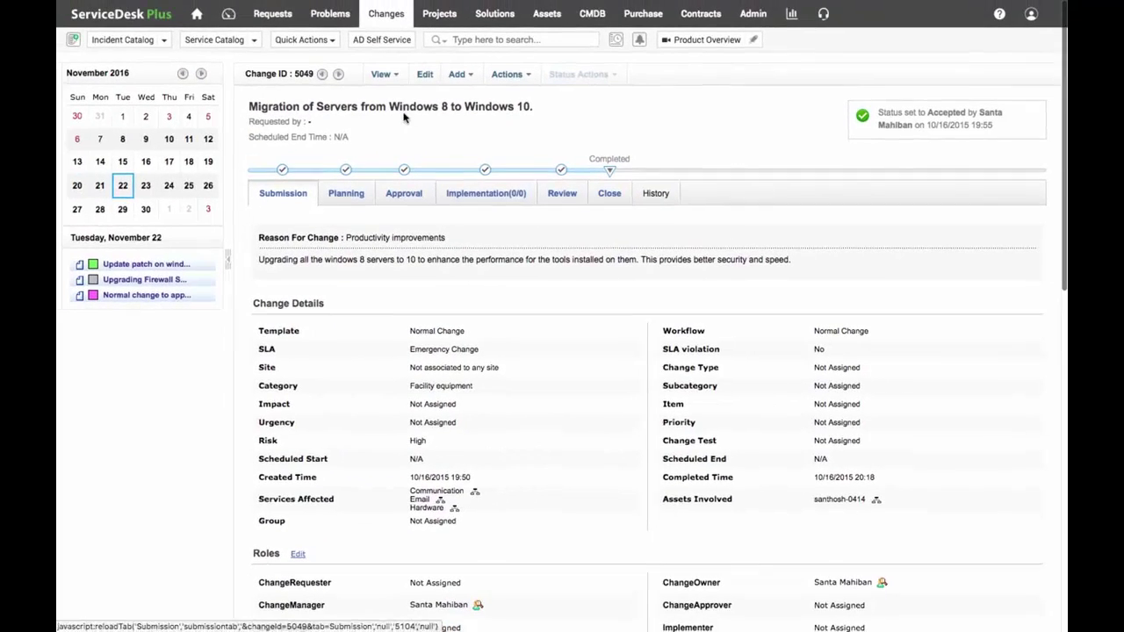
- Return to the closed changes list and display the changes in Calendar View
{"action": "left_click", "coordinate": [393, 24]}
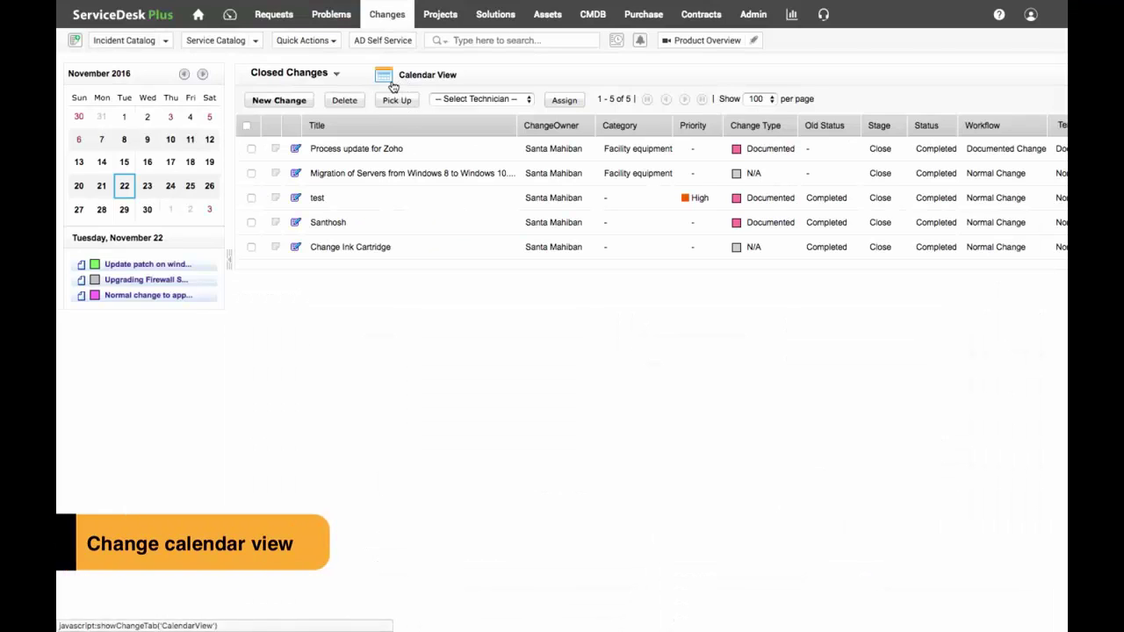
{"action": "left_click", "coordinate": [393, 83]}
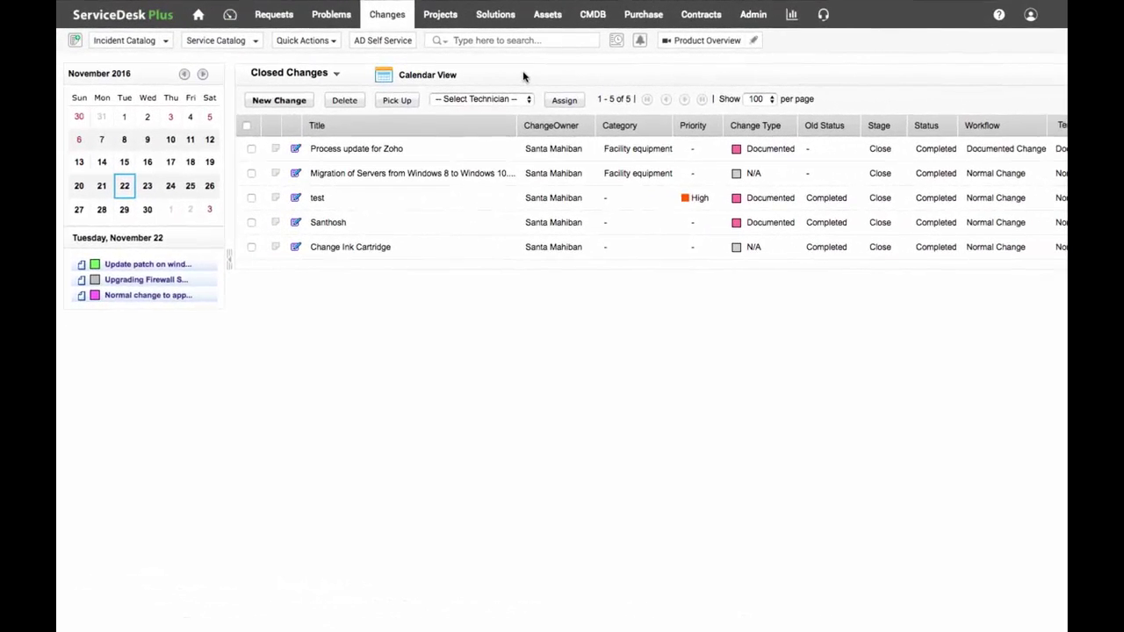
- Open the Standard change type for editing from the admin settings and show its available colors
{"action": "left_click", "coordinate": [752, 14]}
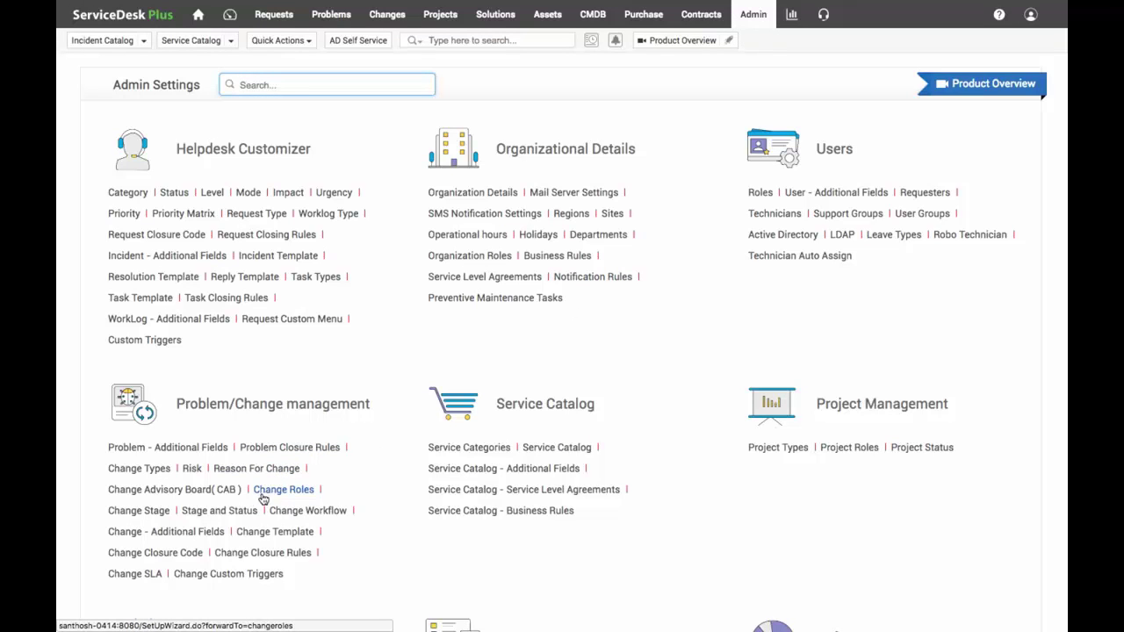
{"action": "left_click", "coordinate": [164, 473]}
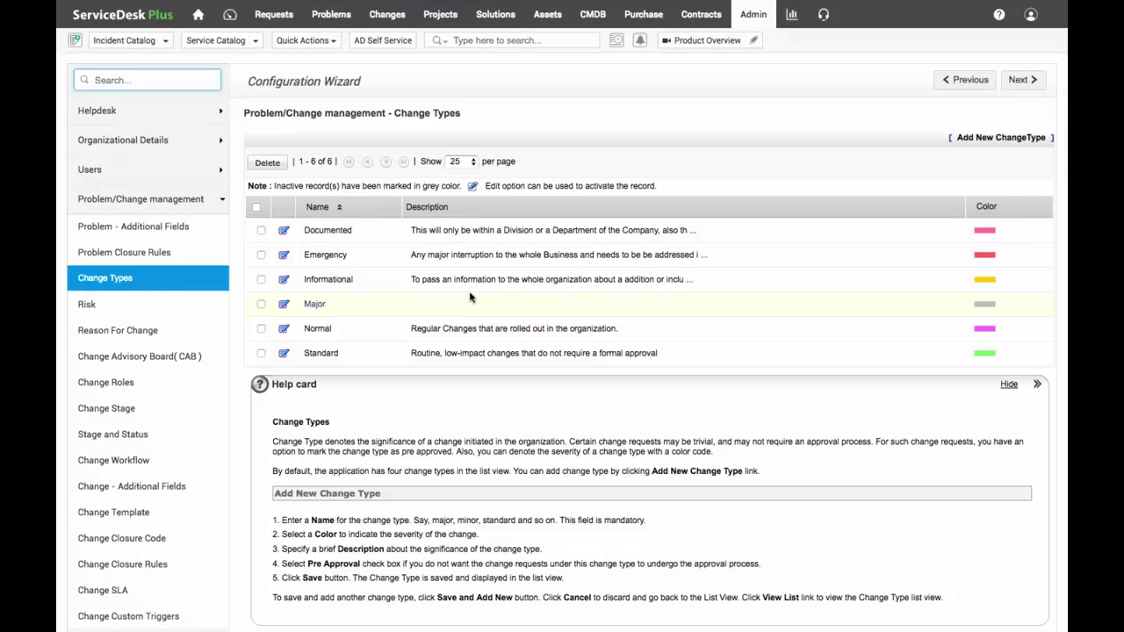
{"action": "left_click", "coordinate": [285, 353]}
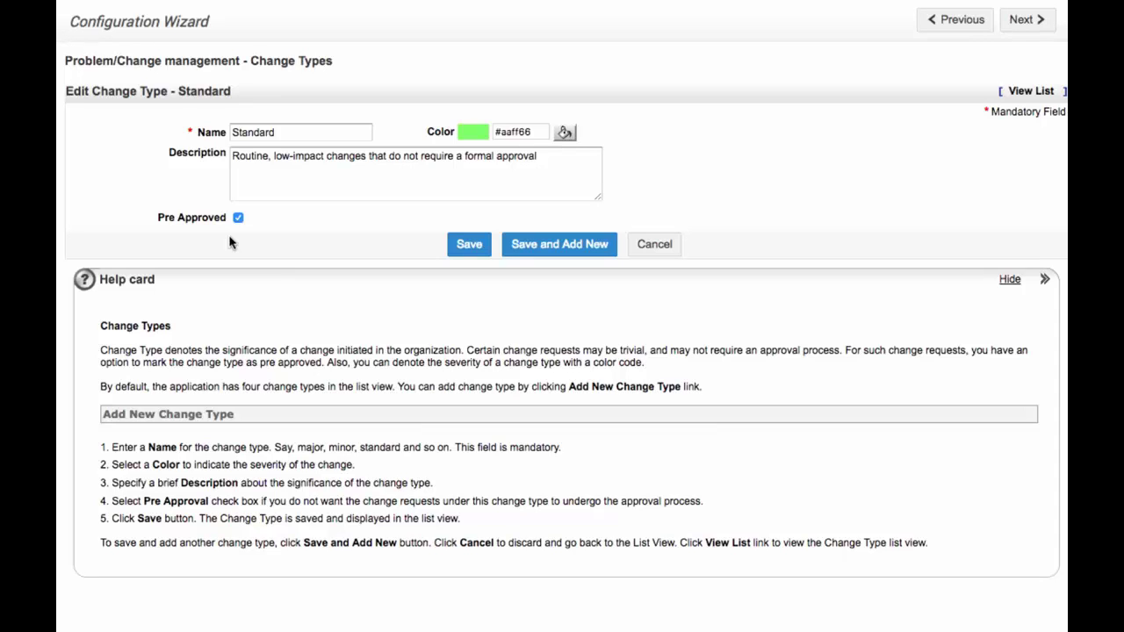
{"action": "left_click", "coordinate": [563, 133]}
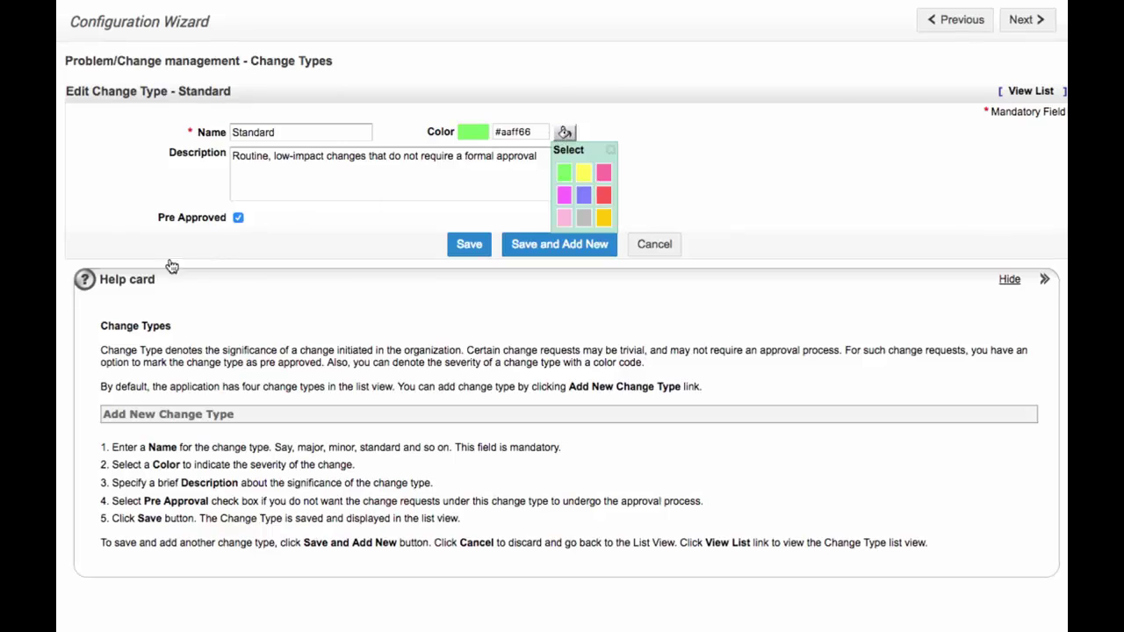
- Review the configured Risk levels and the Reason For Change list under Problem/Change management
{"action": "left_click", "coordinate": [170, 305]}
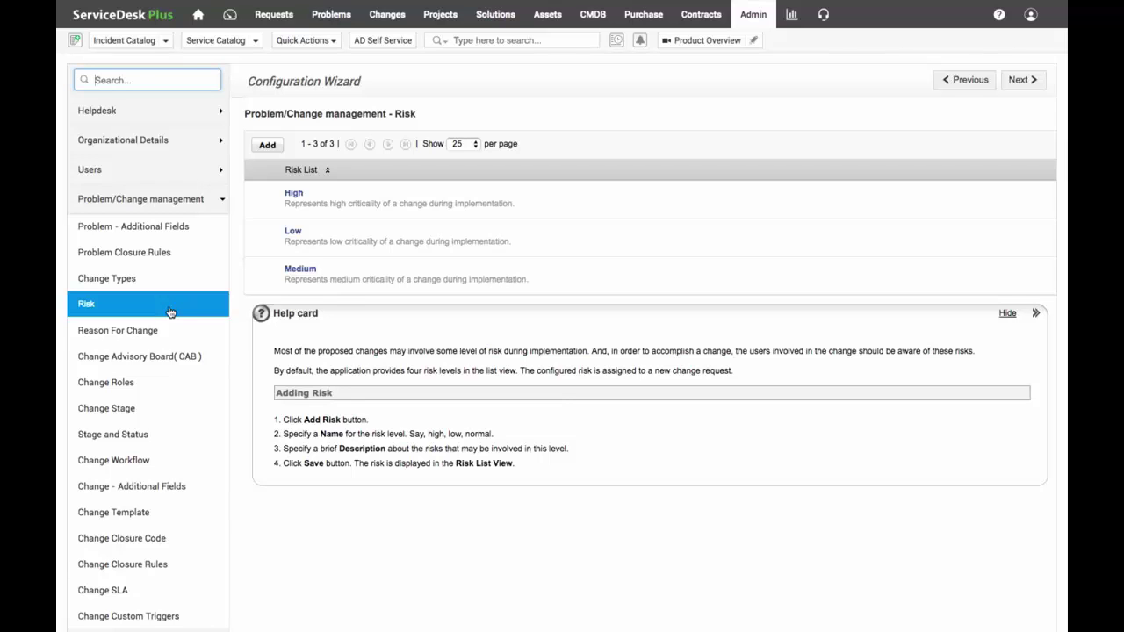
{"action": "left_click", "coordinate": [164, 330]}
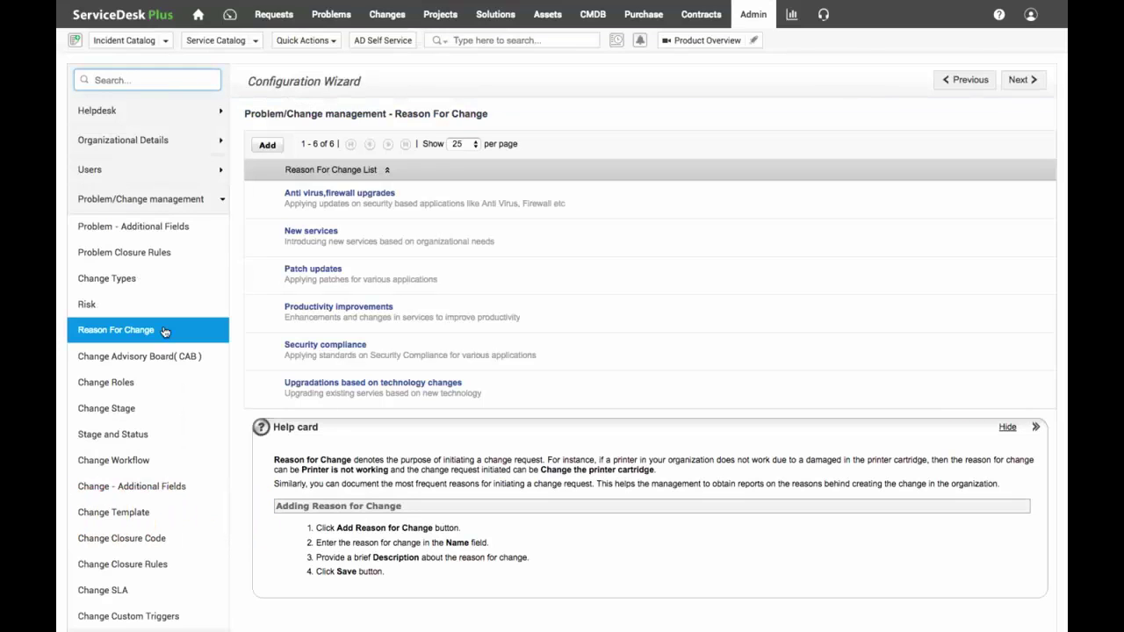
- Start a new Change Advisory Board under Problem/Change management and name it E-CAB
{"action": "left_click", "coordinate": [161, 359]}
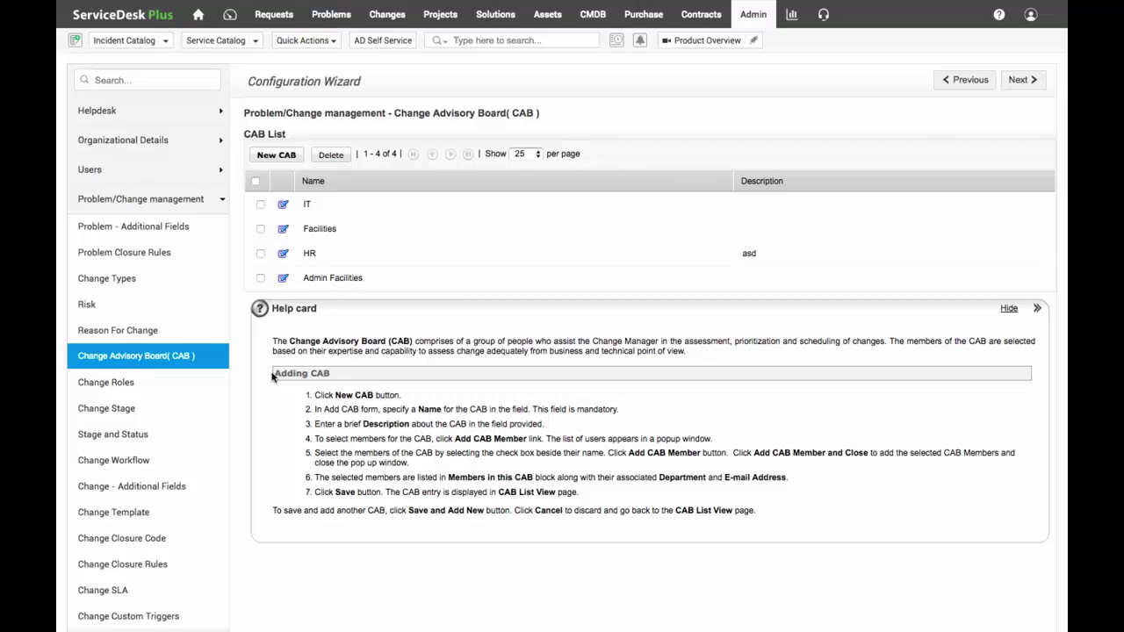
{"action": "left_click", "coordinate": [282, 157]}
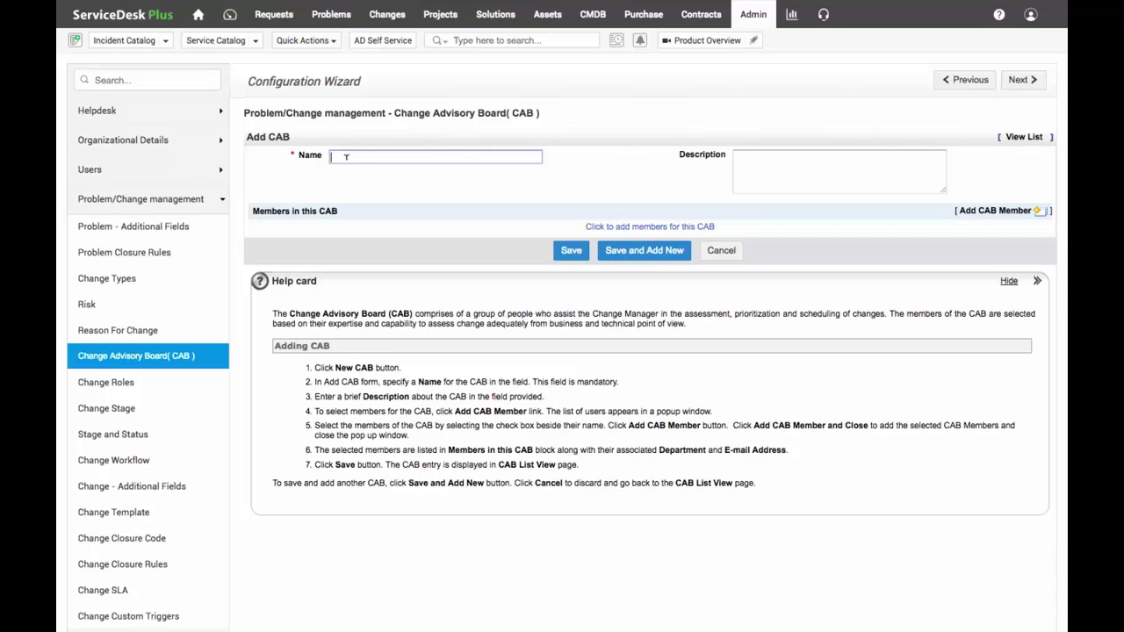
{"action": "type", "text": "E-CA"}
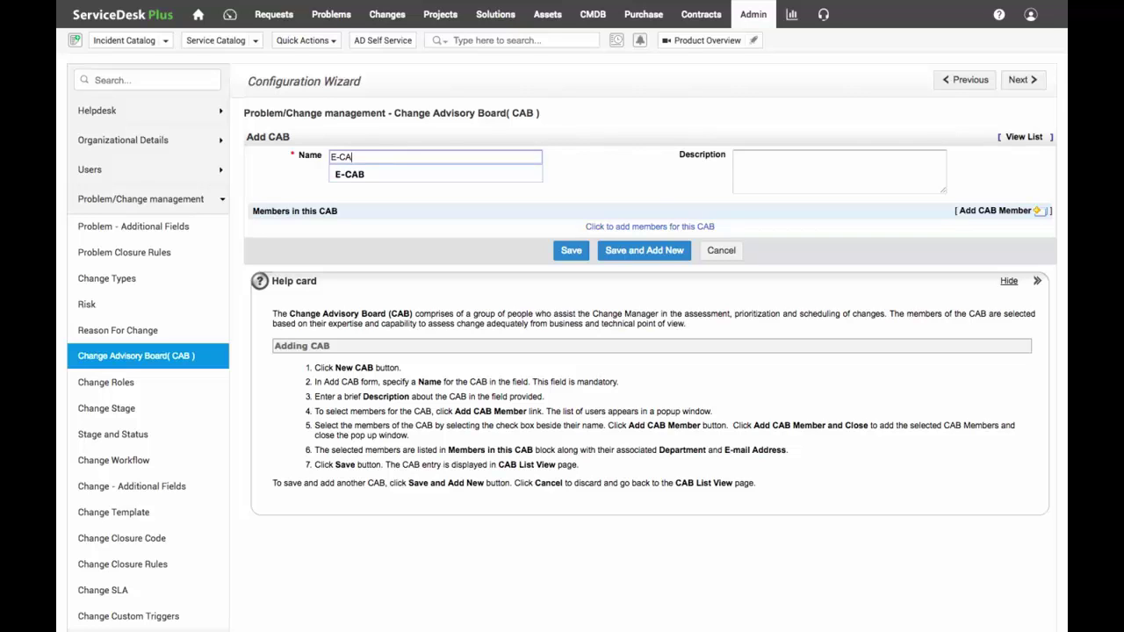
{"action": "type", "text": "B"}
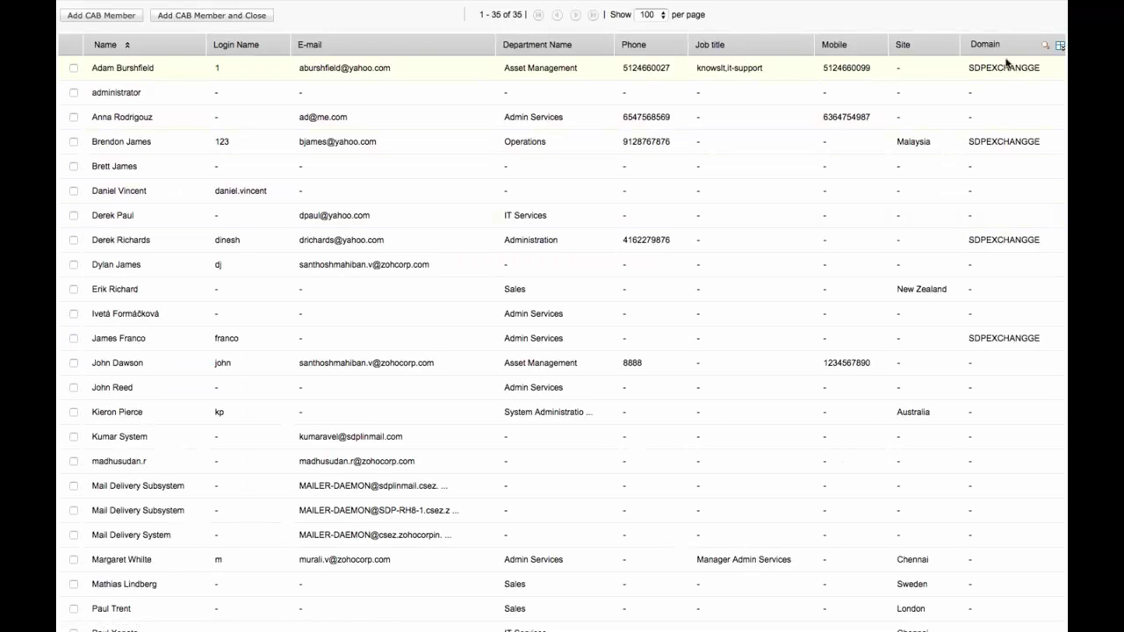
- Filter the user list by a member's first name and add the matching Asset Management user to the CAB
{"action": "left_click", "coordinate": [1045, 45]}
{"action": "type", "text": "jo"}
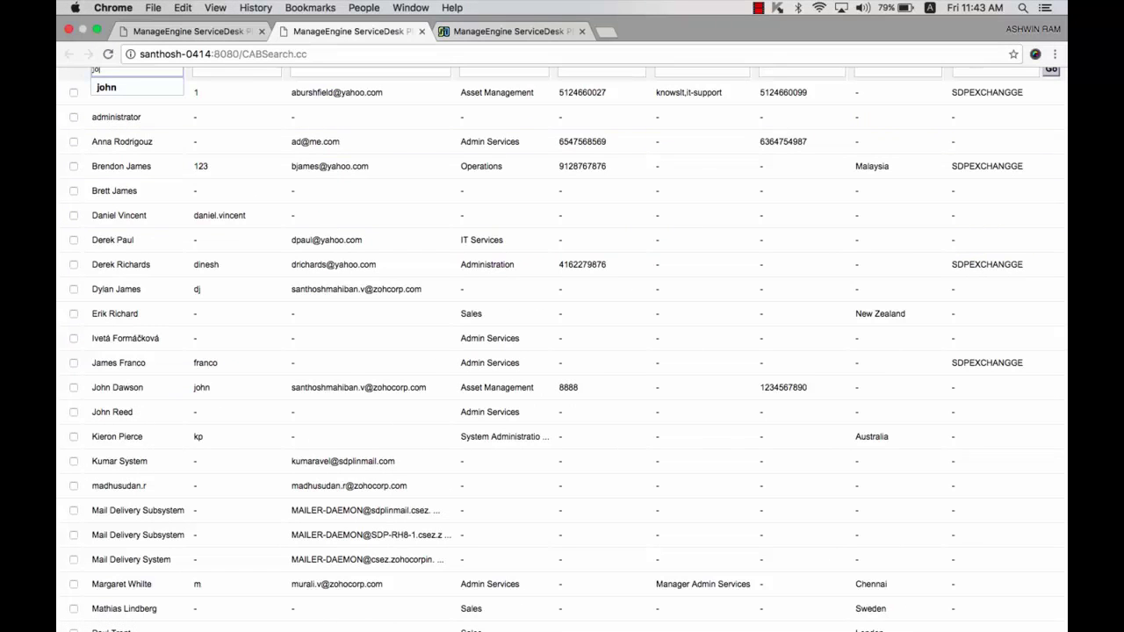
{"action": "type", "text": "hn"}
{"action": "key", "text": "Return"}
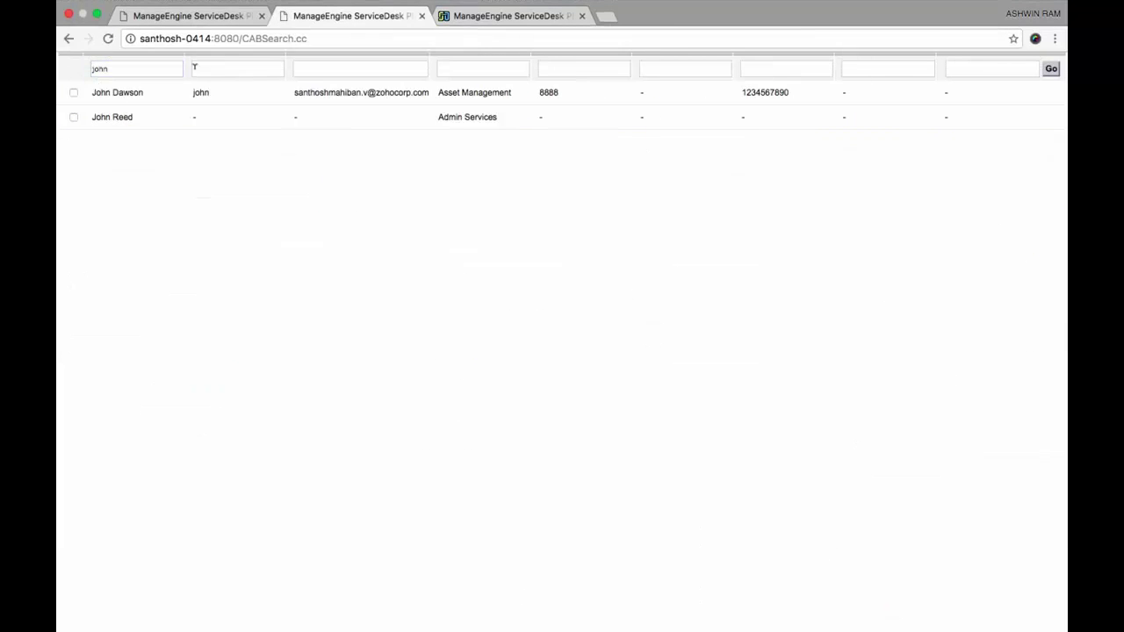
{"action": "left_click", "coordinate": [74, 93]}
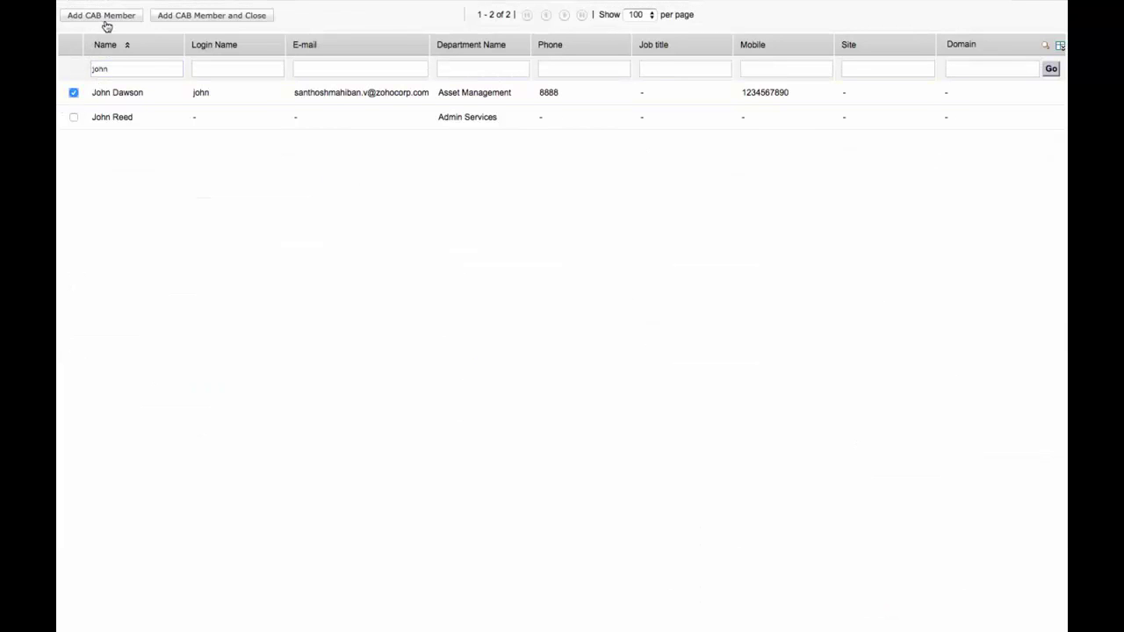
{"action": "left_click", "coordinate": [102, 16]}
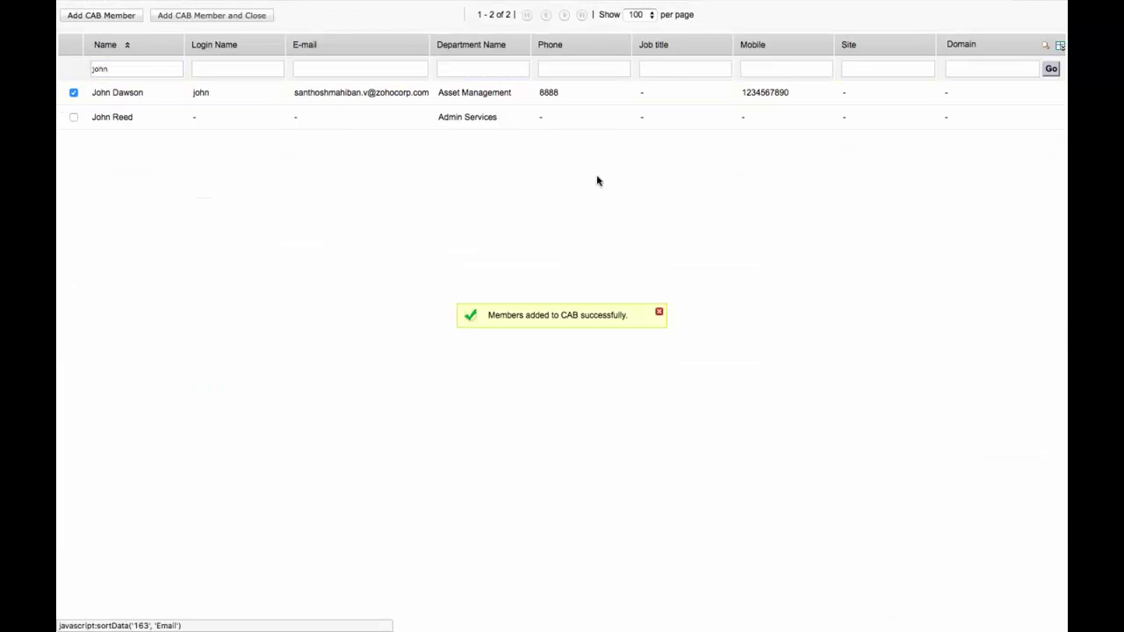
- Find a second Asset Management user by first name, add them as a CAB member, and save the E-CAB board
{"action": "double_click", "coordinate": [132, 69]}
{"action": "type", "text": "santa"}
{"action": "key", "text": "Return"}
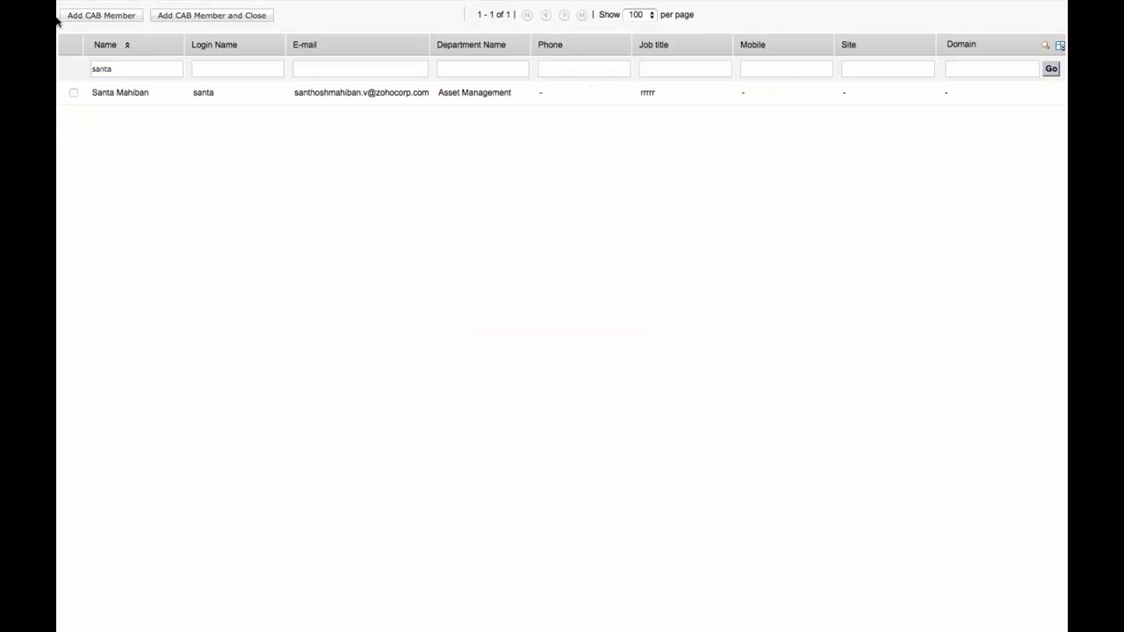
{"action": "left_click", "coordinate": [74, 92]}
{"action": "left_click", "coordinate": [251, 16]}
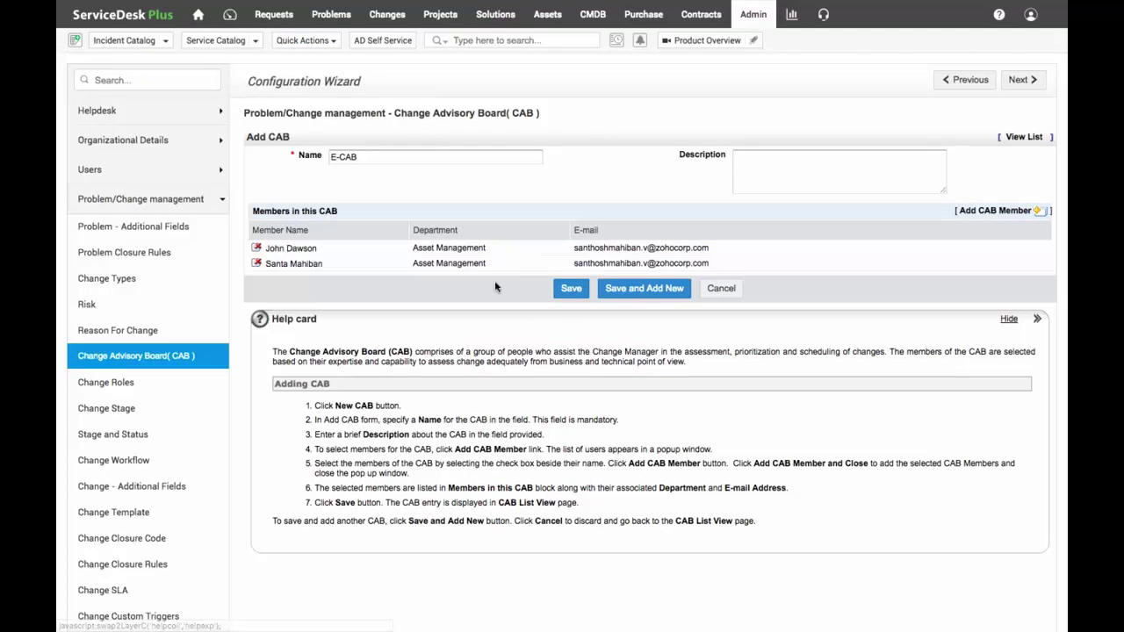
{"action": "left_click", "coordinate": [579, 289]}
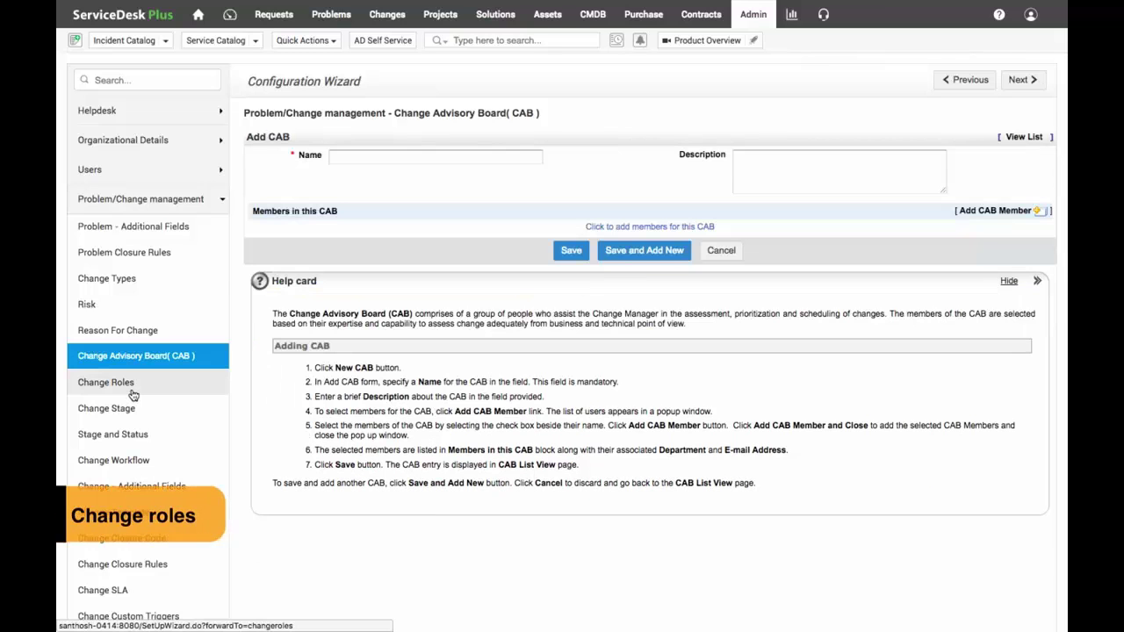
- Review the ChangeApprover role's stage access permissions, and display the list of change stages
{"action": "left_click", "coordinate": [132, 392]}
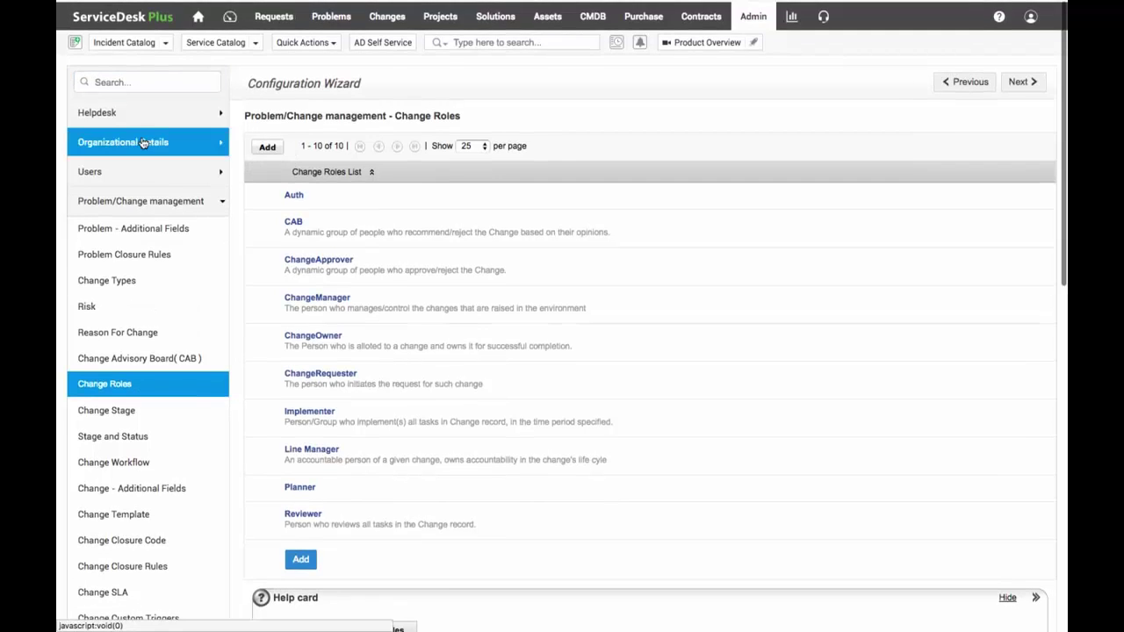
{"action": "left_click", "coordinate": [266, 257]}
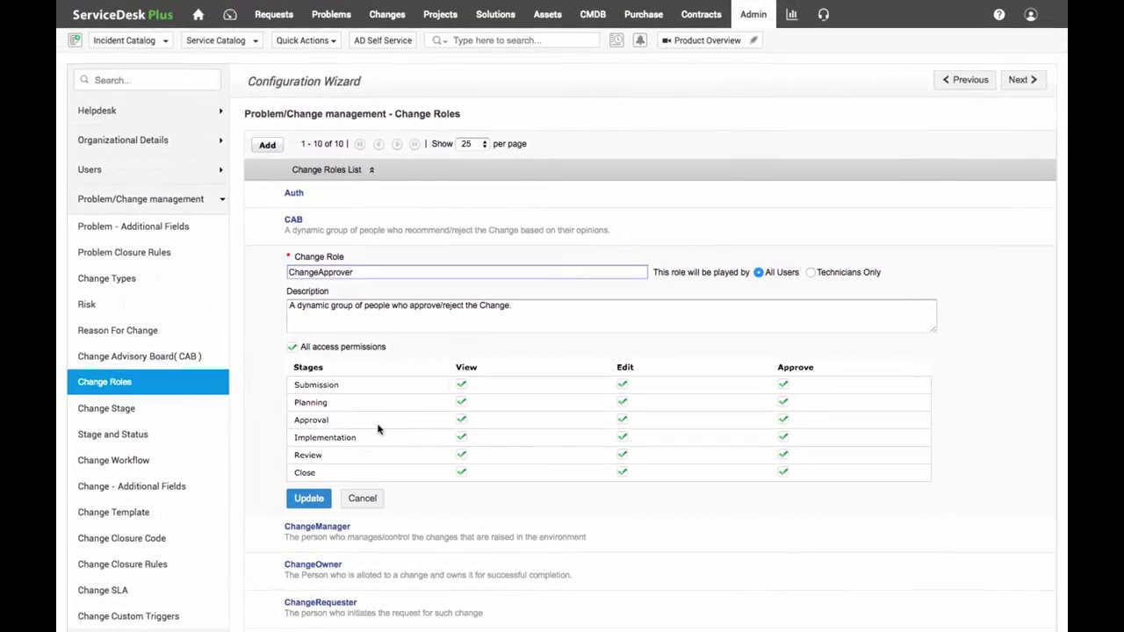
{"action": "left_click", "coordinate": [204, 412]}
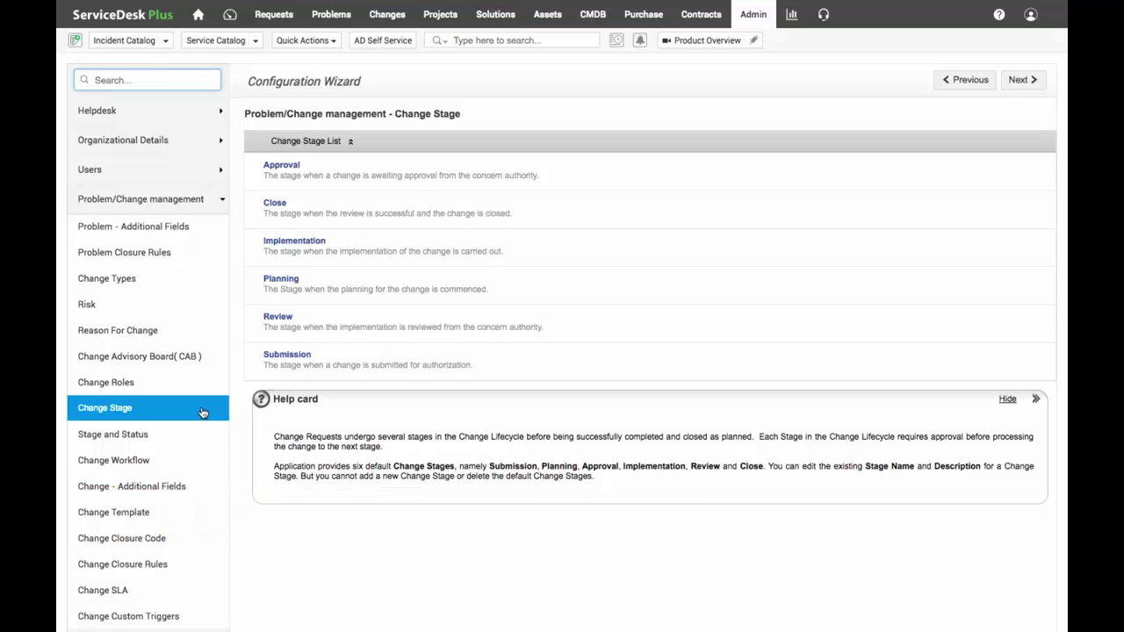
- Open the Submission stage's Accepted status for editing and review its notification template message
{"action": "left_click", "coordinate": [186, 439]}
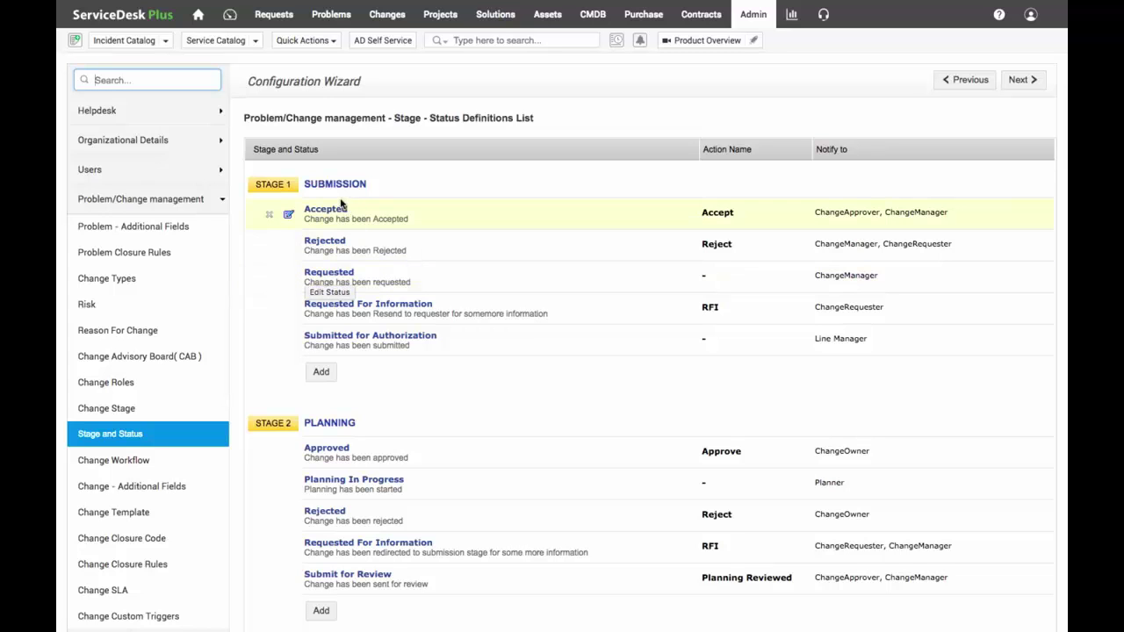
{"action": "left_click", "coordinate": [289, 217]}
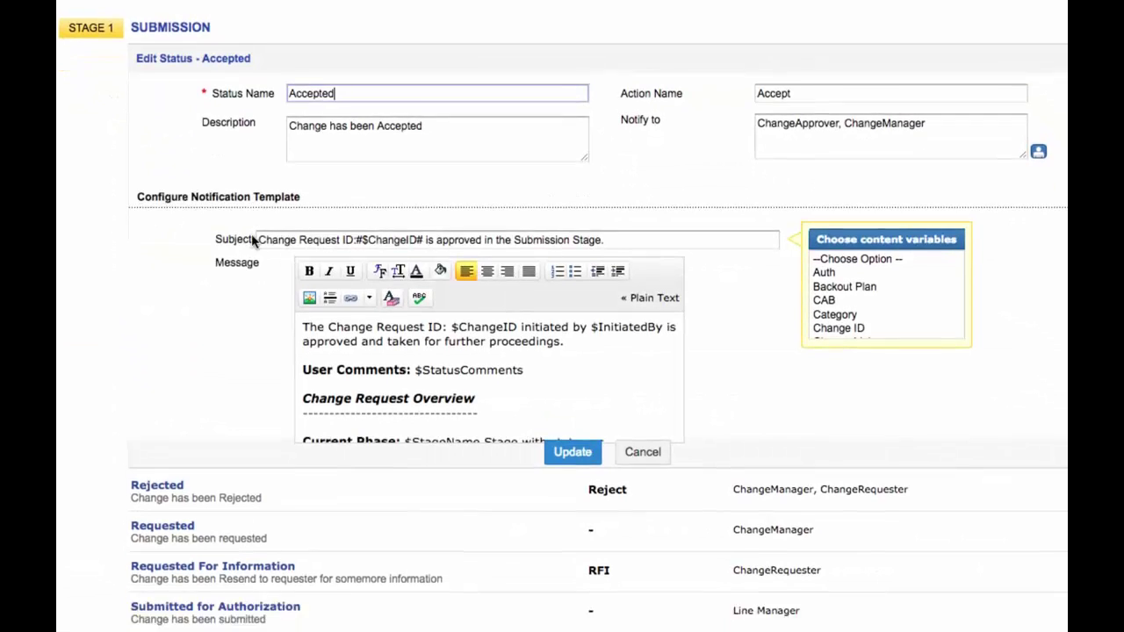
{"action": "scroll", "coordinate": [251, 239], "scroll_direction": "down", "scroll_amount": 2}
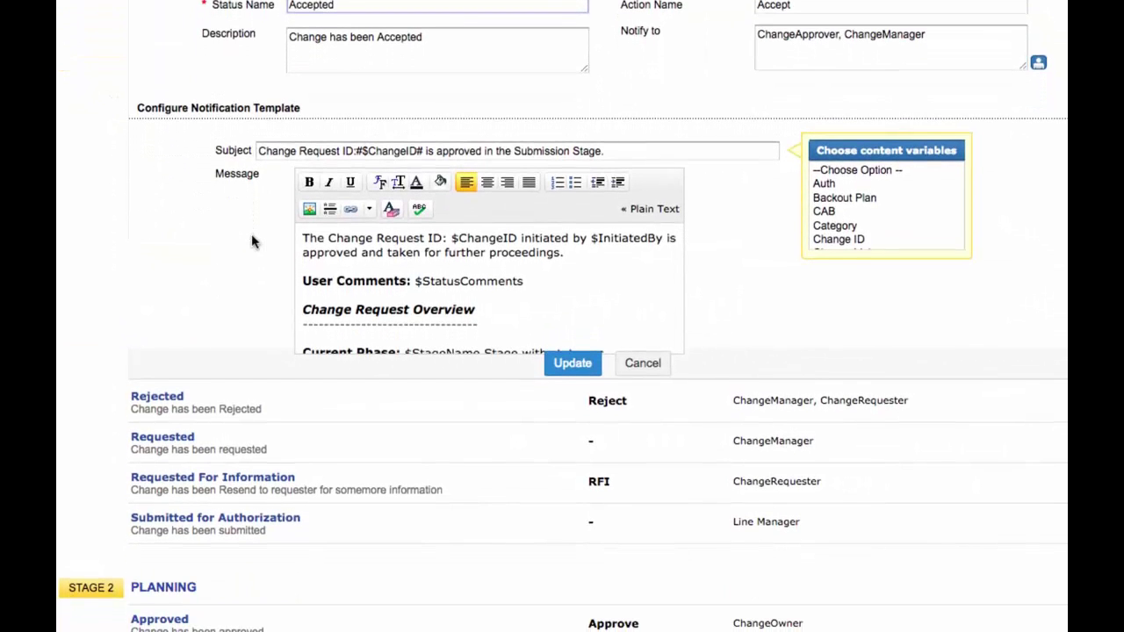
{"action": "scroll", "coordinate": [360, 240], "scroll_direction": "down", "scroll_amount": 2}
{"action": "scroll", "coordinate": [360, 239], "scroll_direction": "down", "scroll_amount": 4}
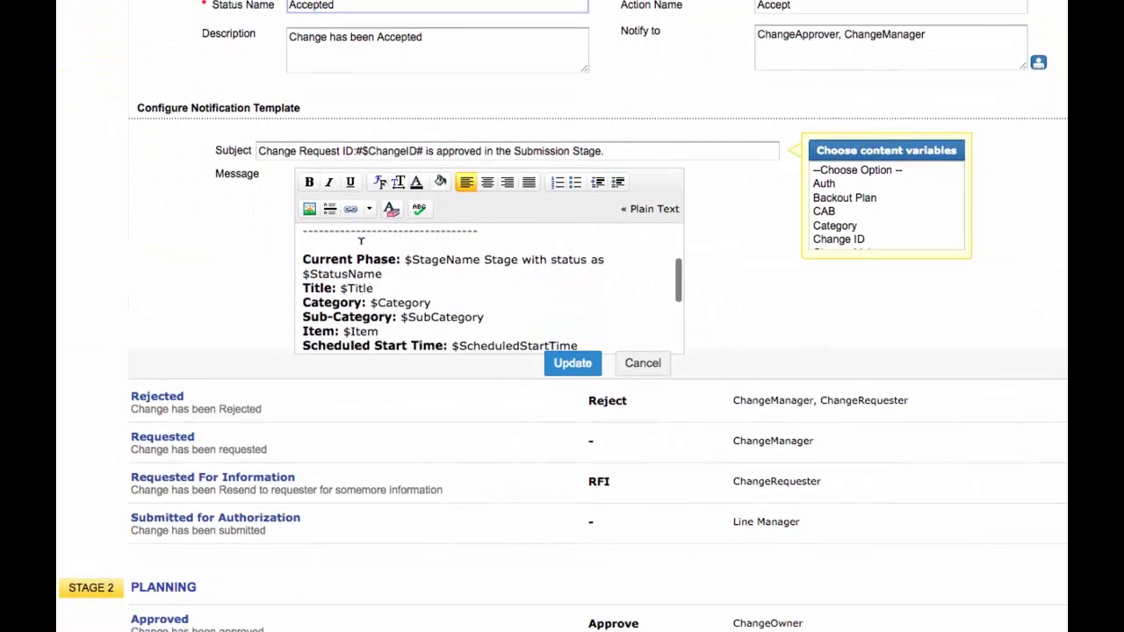
{"action": "scroll", "coordinate": [360, 240], "scroll_direction": "down", "scroll_amount": 3}
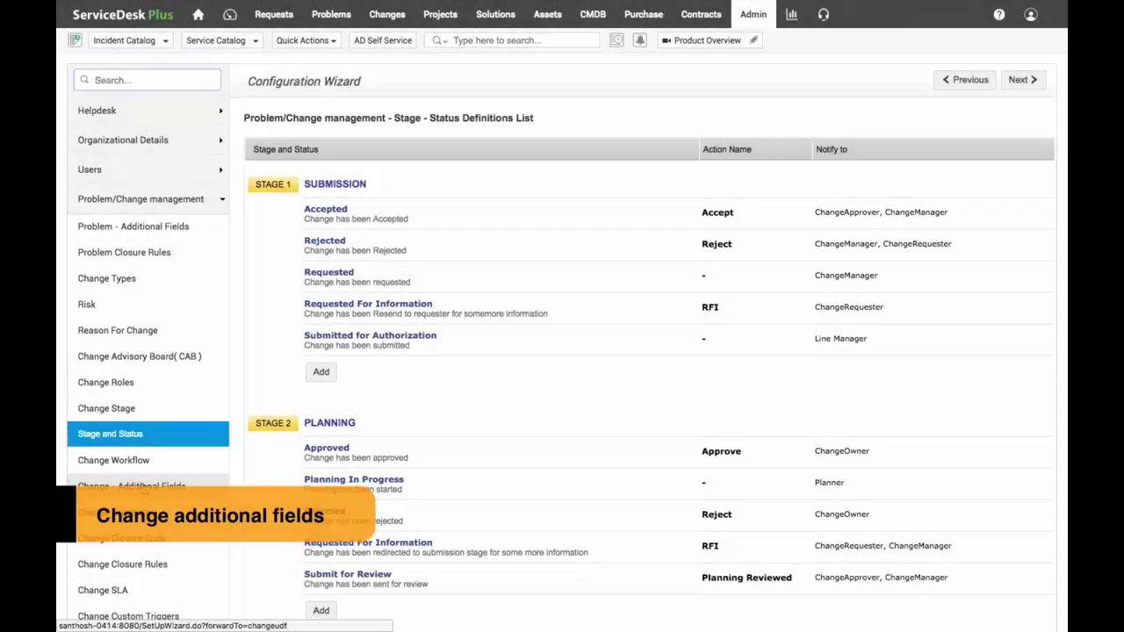
- Review the Text, Numeric and Date/Time additional fields available for changes
{"action": "left_click", "coordinate": [143, 488]}
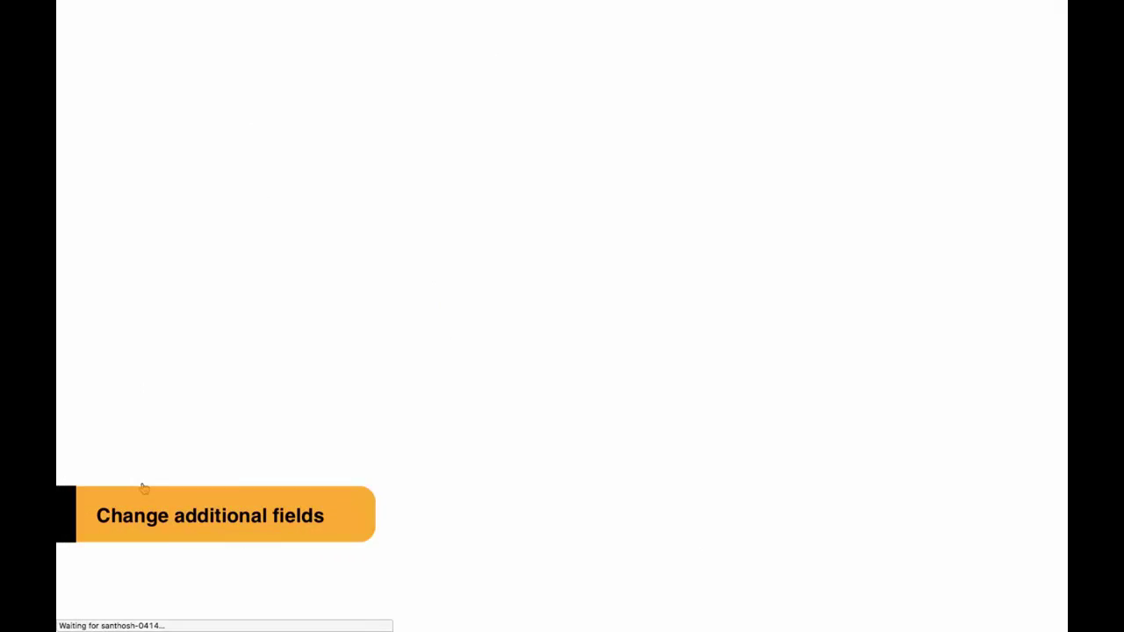
{"action": "scroll", "coordinate": [568, 454], "scroll_direction": "down", "scroll_amount": 10}
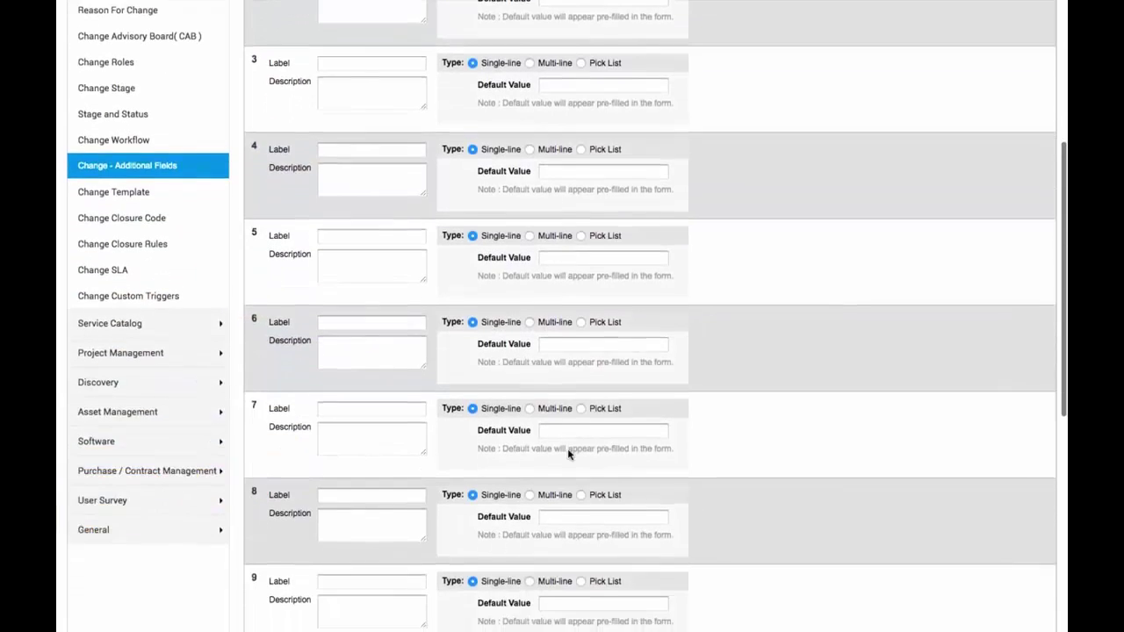
{"action": "scroll", "coordinate": [568, 454], "scroll_direction": "down", "scroll_amount": 5}
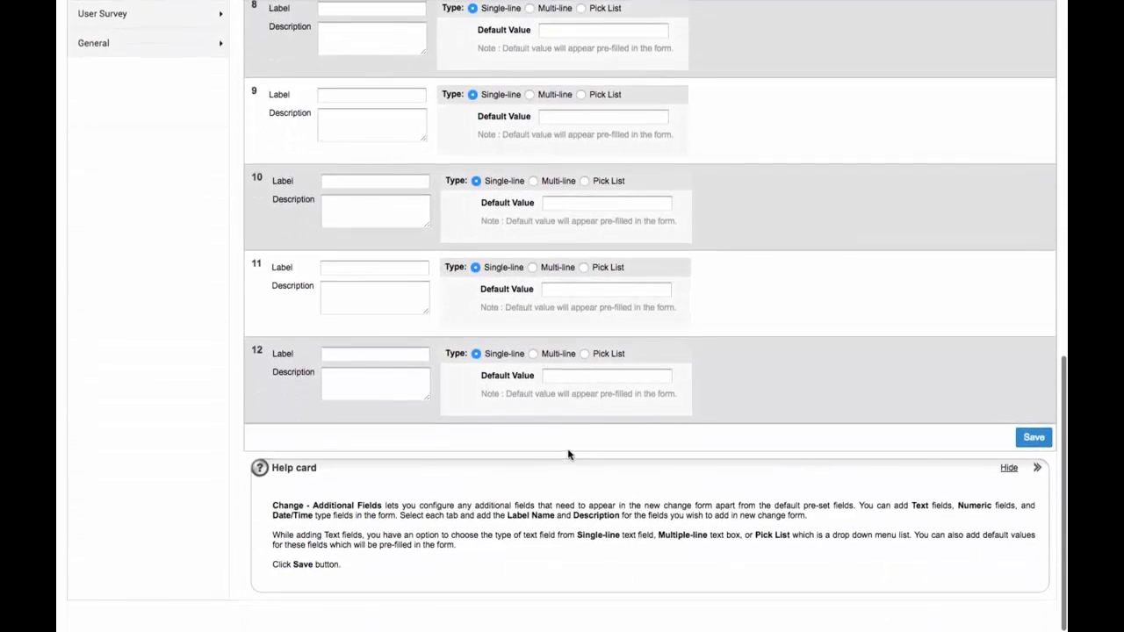
{"action": "scroll", "coordinate": [568, 453], "scroll_direction": "up", "scroll_amount": 10}
{"action": "scroll", "coordinate": [568, 454], "scroll_direction": "up", "scroll_amount": 5}
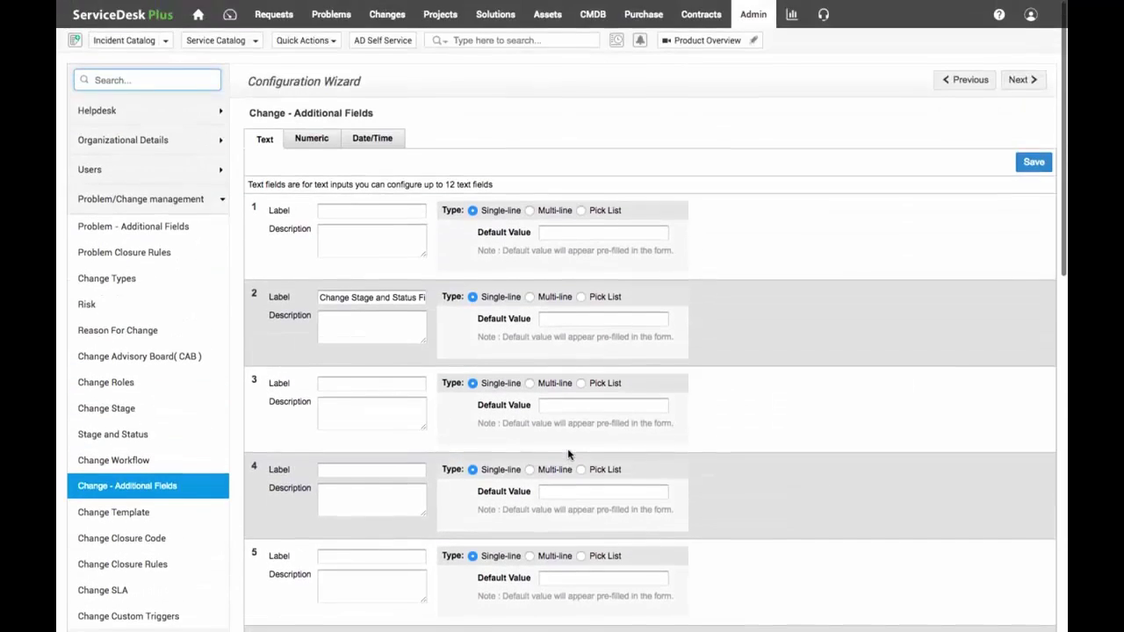
{"action": "left_click", "coordinate": [318, 143]}
{"action": "left_click", "coordinate": [368, 139]}
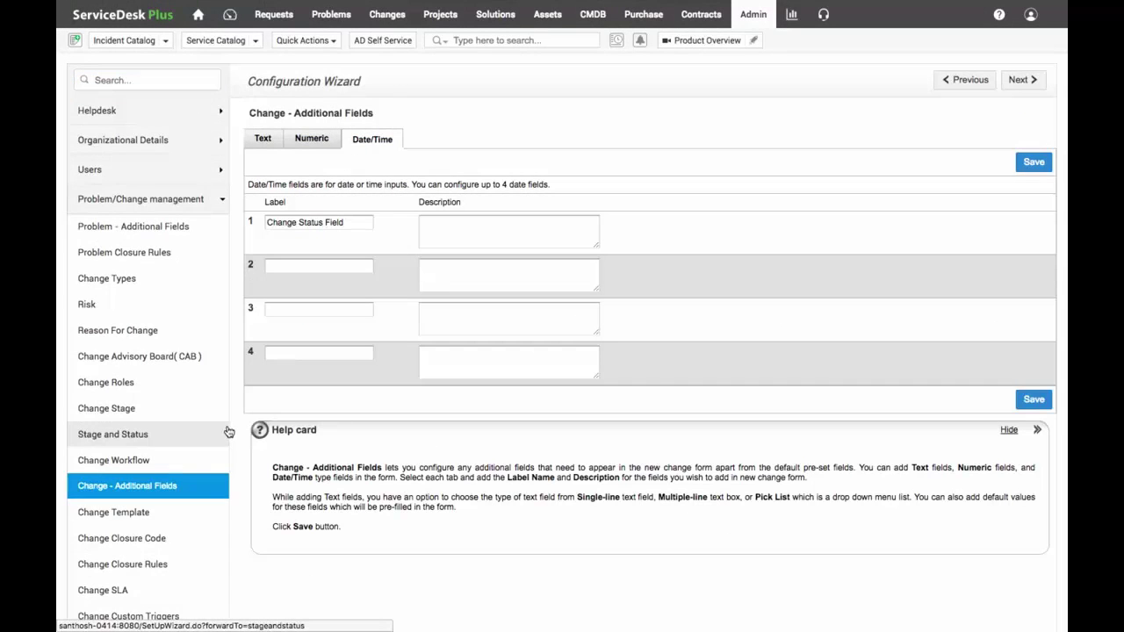
- Start a new Change SLA and set it to execute in calendar hours
{"action": "scroll", "coordinate": [181, 520], "scroll_direction": "down", "scroll_amount": 2}
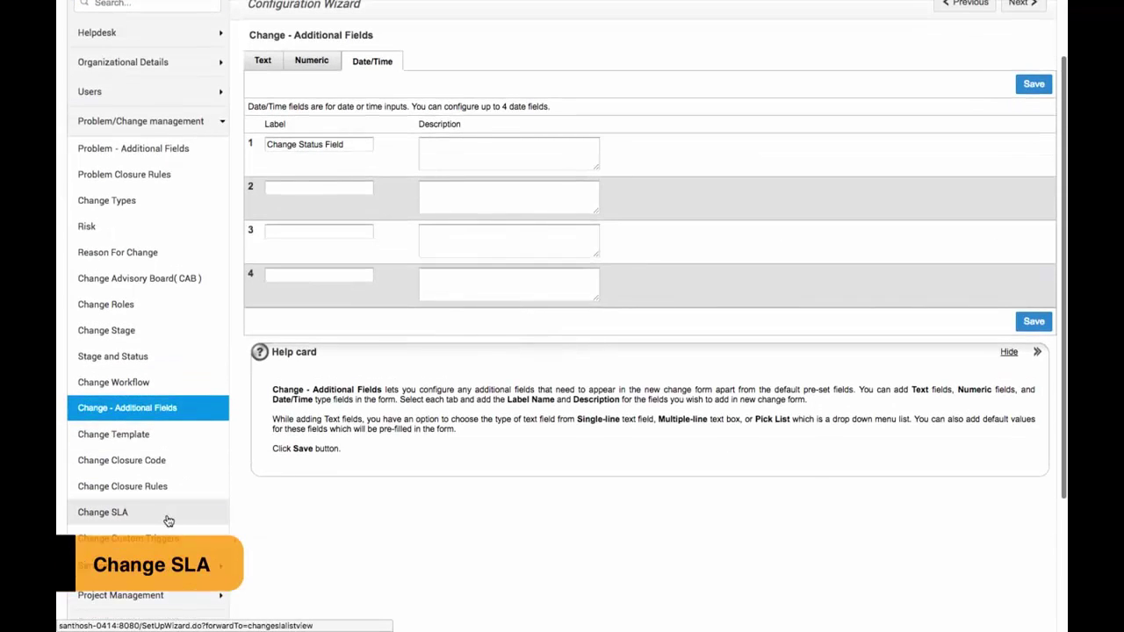
{"action": "left_click", "coordinate": [169, 520]}
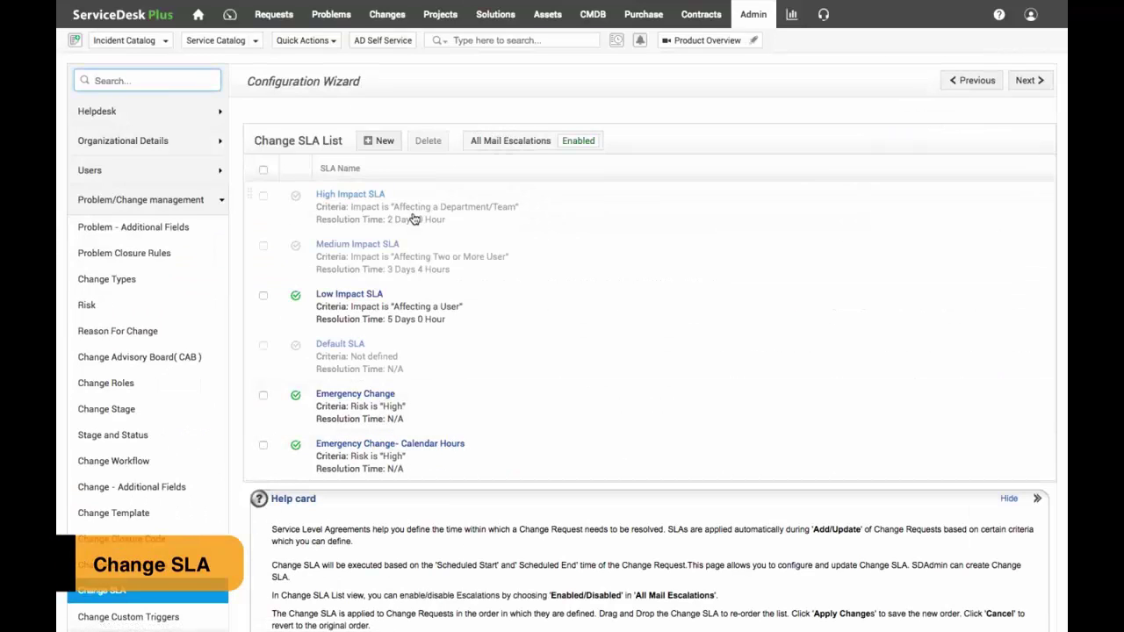
{"action": "left_click", "coordinate": [382, 140]}
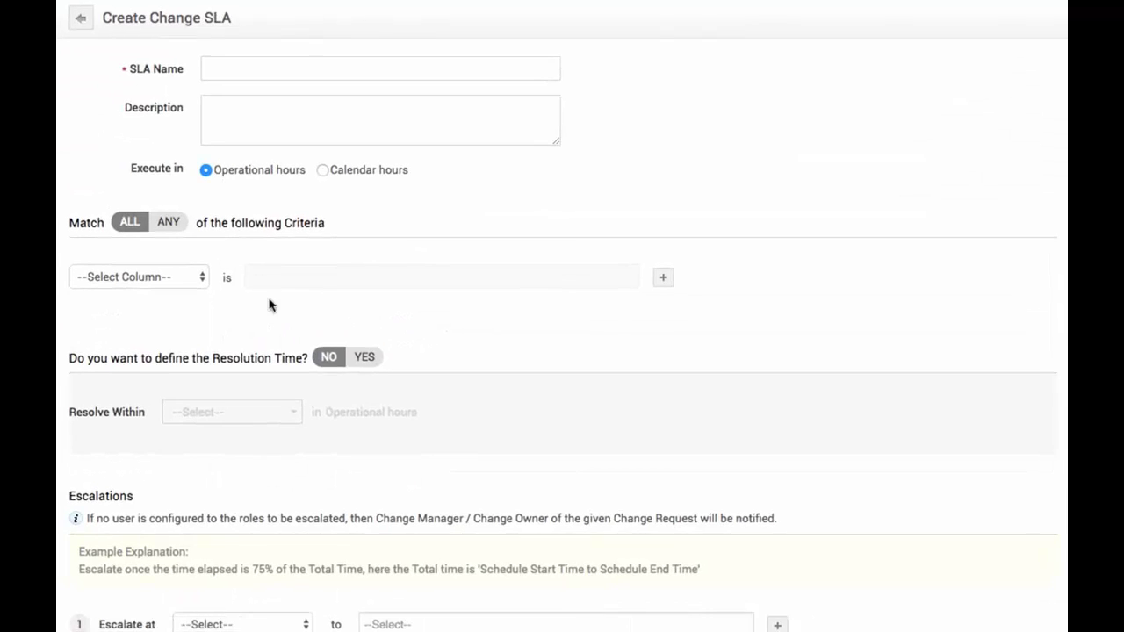
{"action": "left_click", "coordinate": [323, 171]}
- Show the SLA's percentage escalation options, enable defining the resolution time, and show the days and hours choices for escalating after it
{"action": "scroll", "coordinate": [318, 240], "scroll_direction": "down", "scroll_amount": 3}
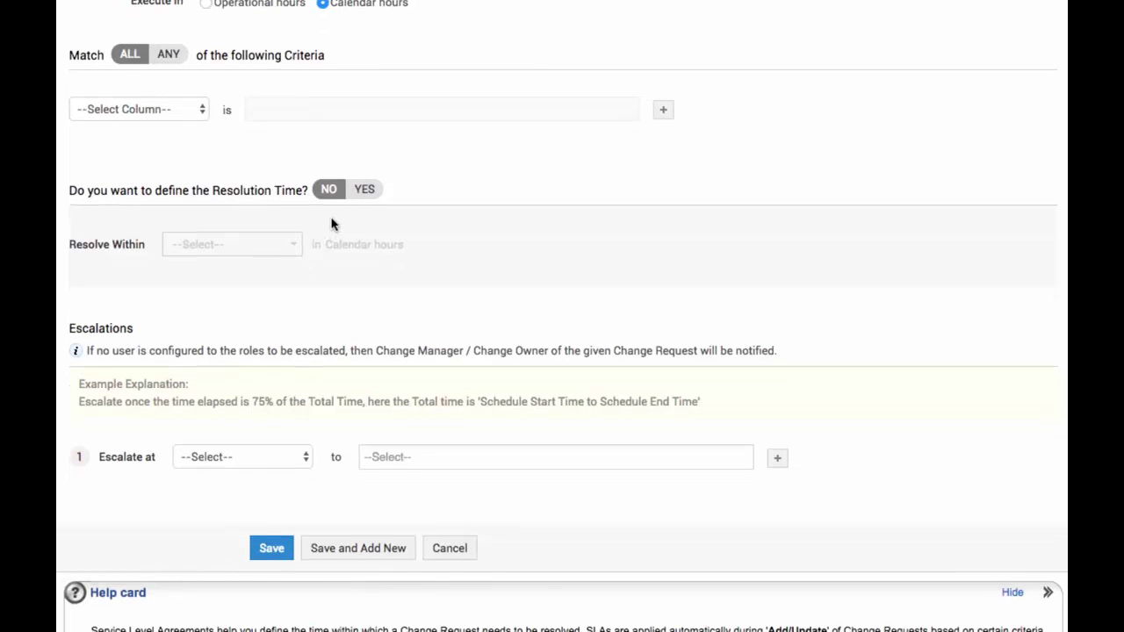
{"action": "scroll", "coordinate": [268, 339], "scroll_direction": "down", "scroll_amount": 2}
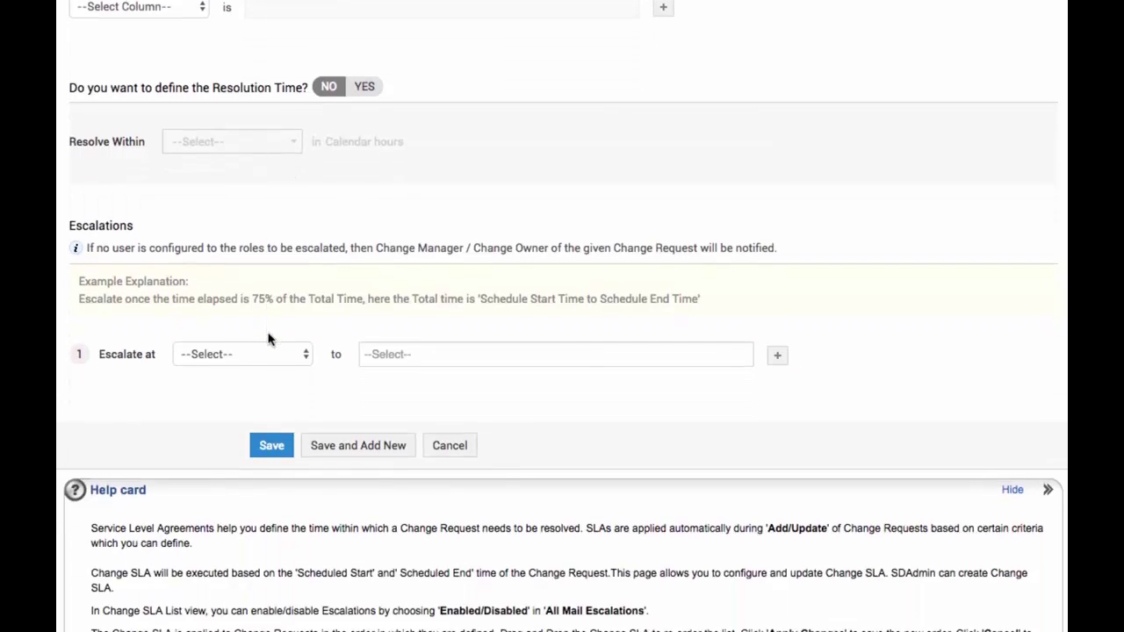
{"action": "left_click", "coordinate": [269, 363]}
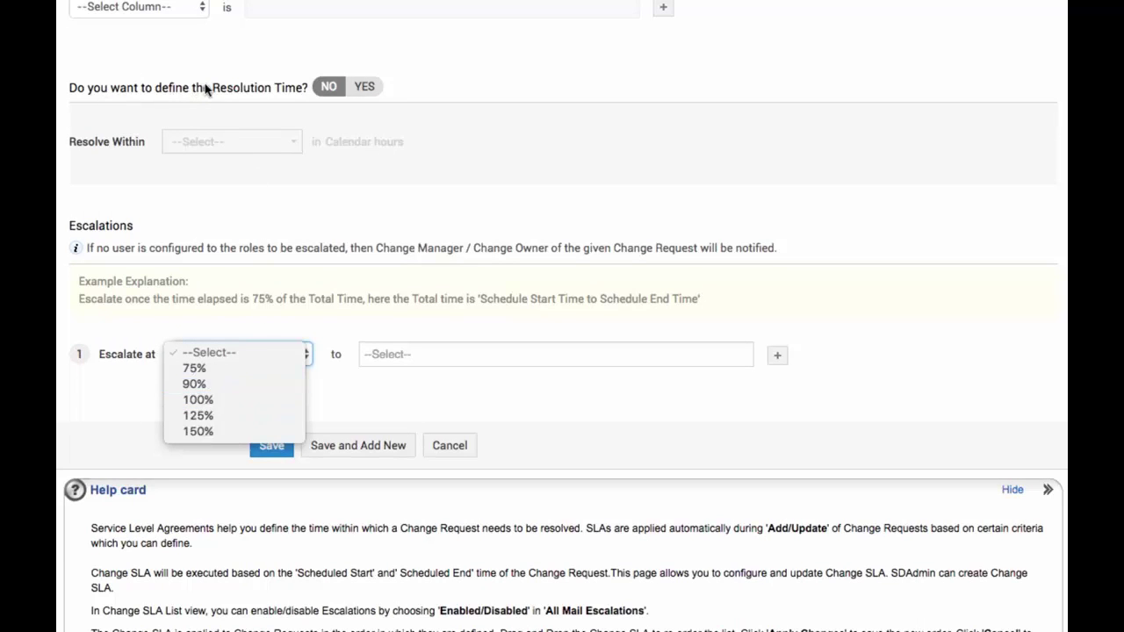
{"action": "left_click", "coordinate": [359, 87]}
{"action": "left_click", "coordinate": [363, 88]}
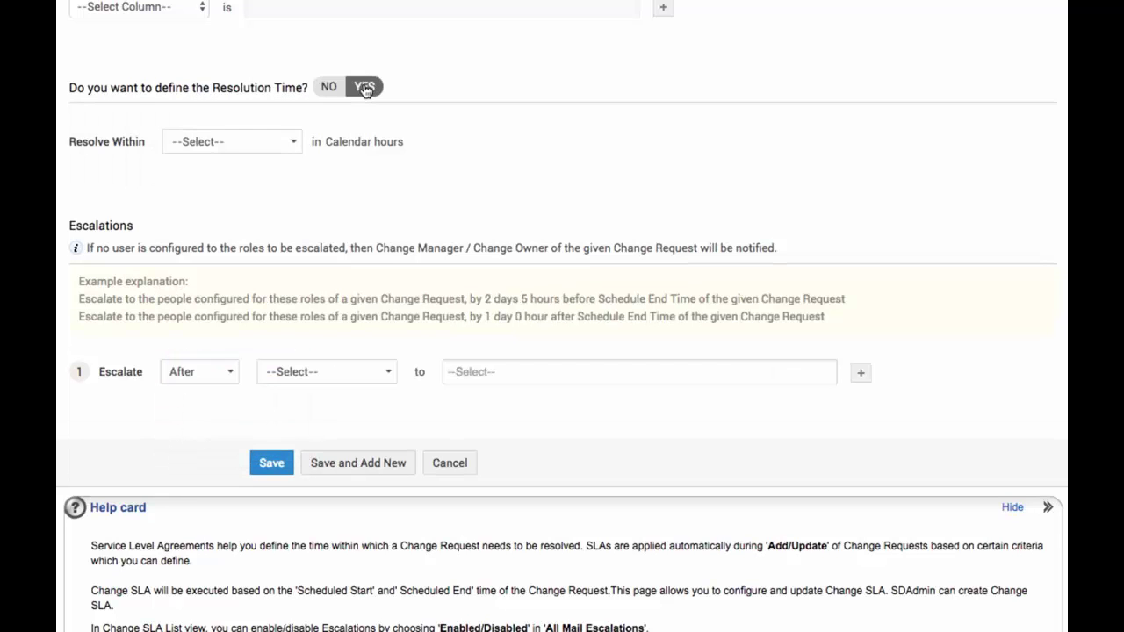
{"action": "left_click", "coordinate": [334, 371]}
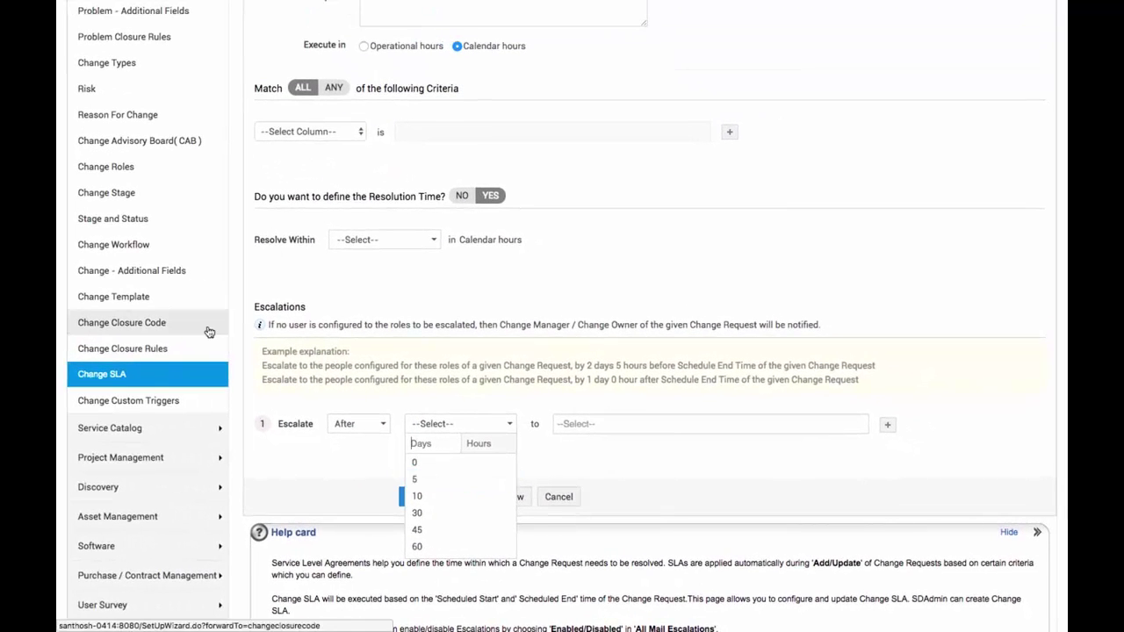
- Review the configured change closure codes and open the change closure rules
{"action": "left_click", "coordinate": [208, 329]}
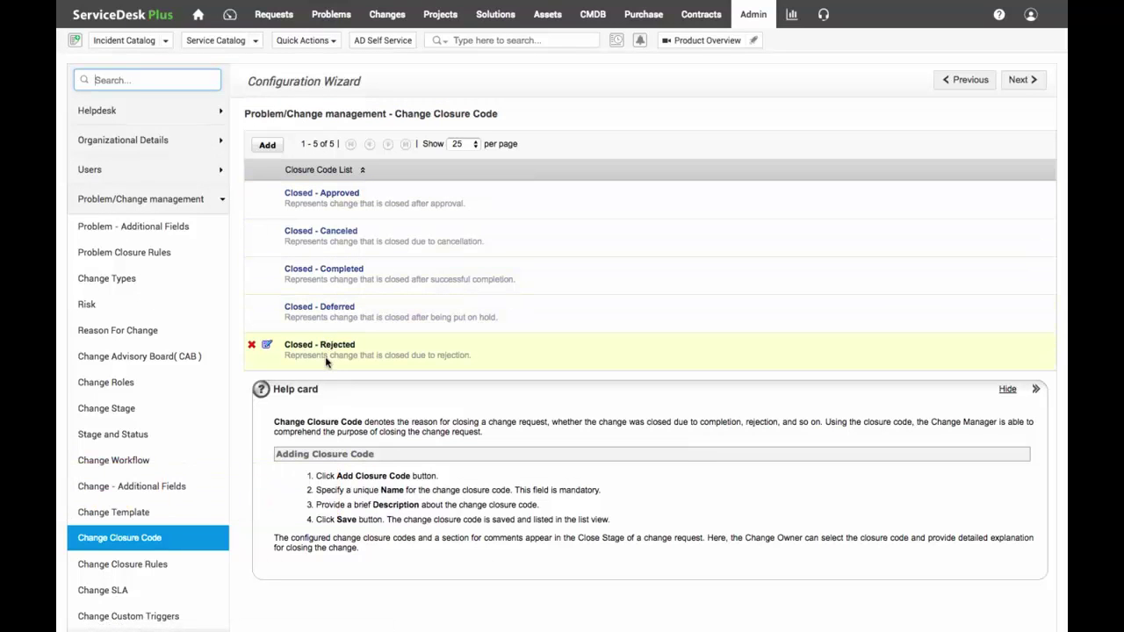
{"action": "scroll", "coordinate": [325, 362], "scroll_direction": "down", "scroll_amount": 3}
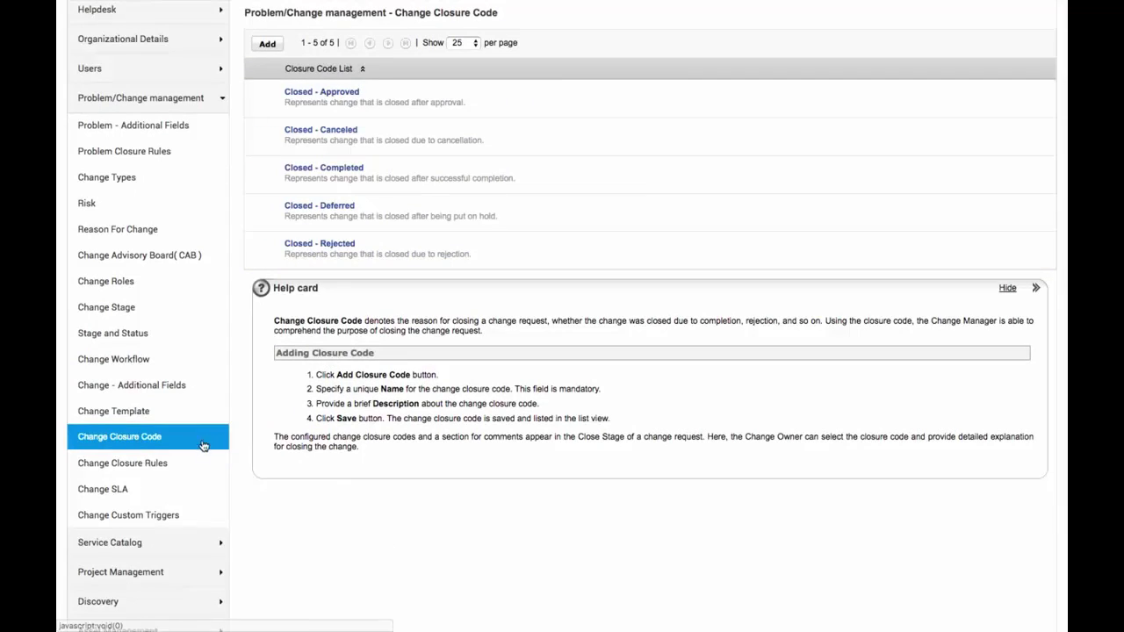
{"action": "left_click", "coordinate": [179, 472]}
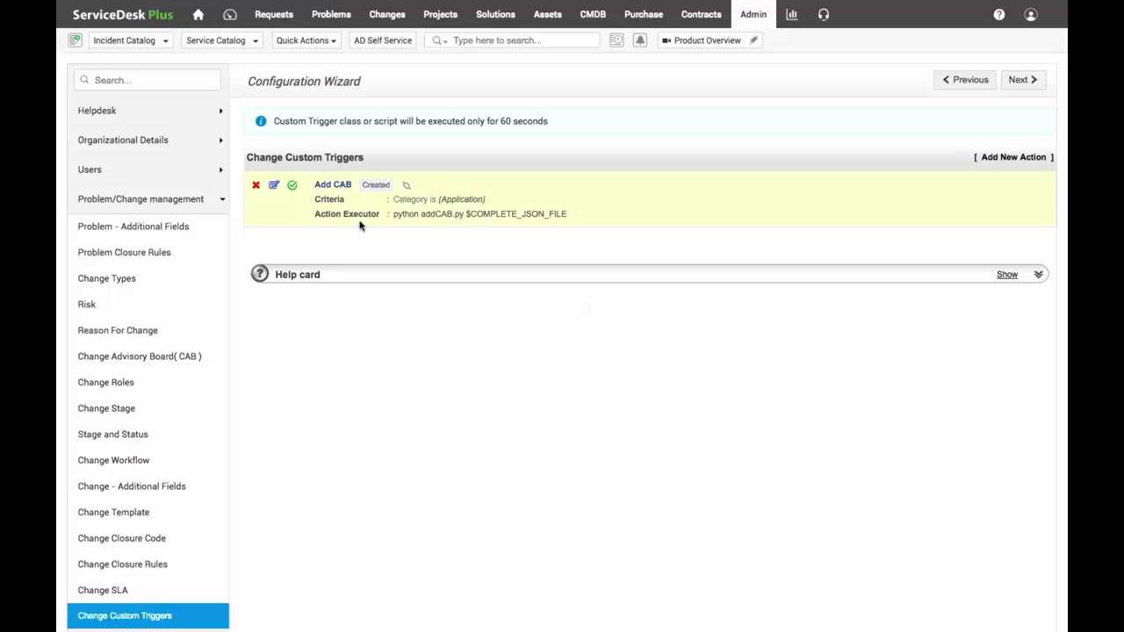
- Open the Add CAB change custom trigger for editing
{"action": "left_click", "coordinate": [274, 184]}
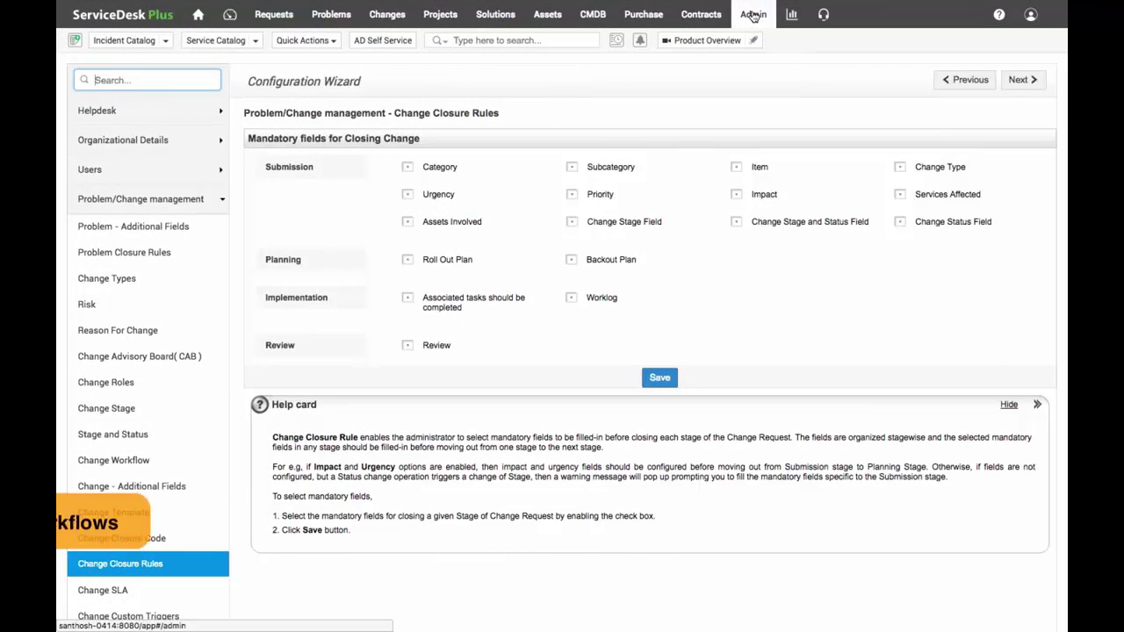
- Open the Change Workflow settings from the admin settings and show the form for adding a change workflow
{"action": "left_click", "coordinate": [752, 14]}
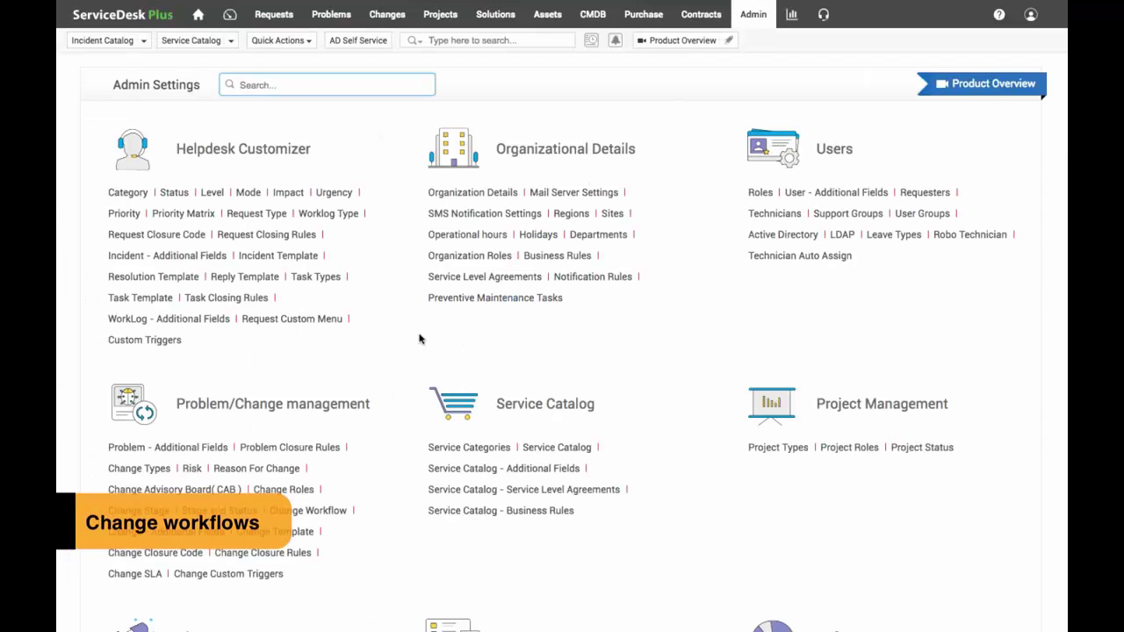
{"action": "left_click", "coordinate": [307, 511]}
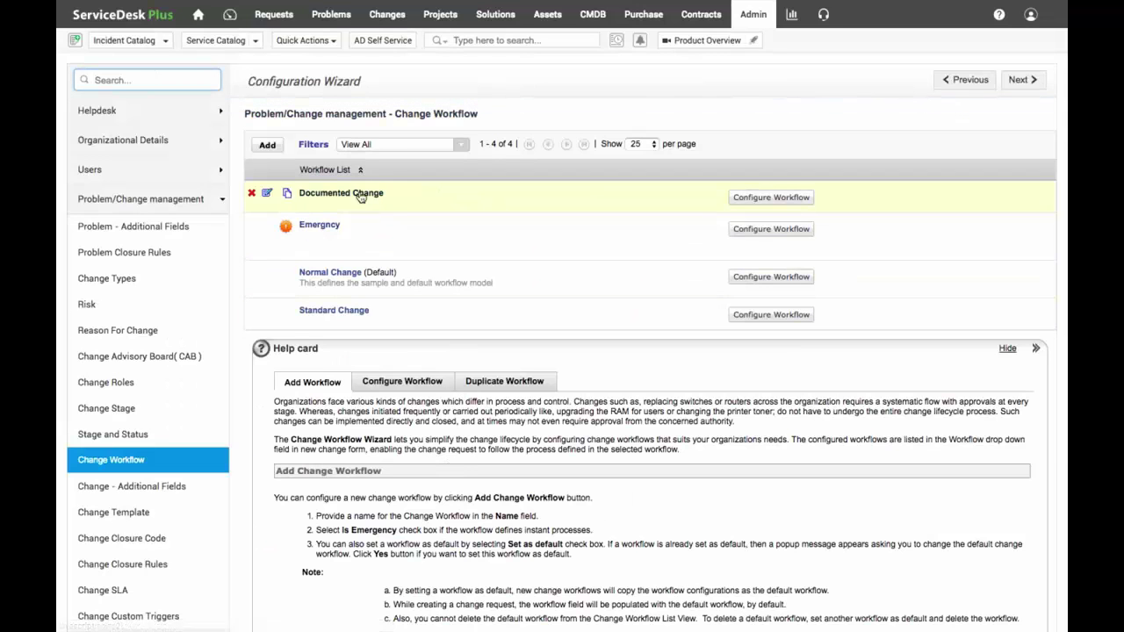
{"action": "left_click", "coordinate": [267, 145]}
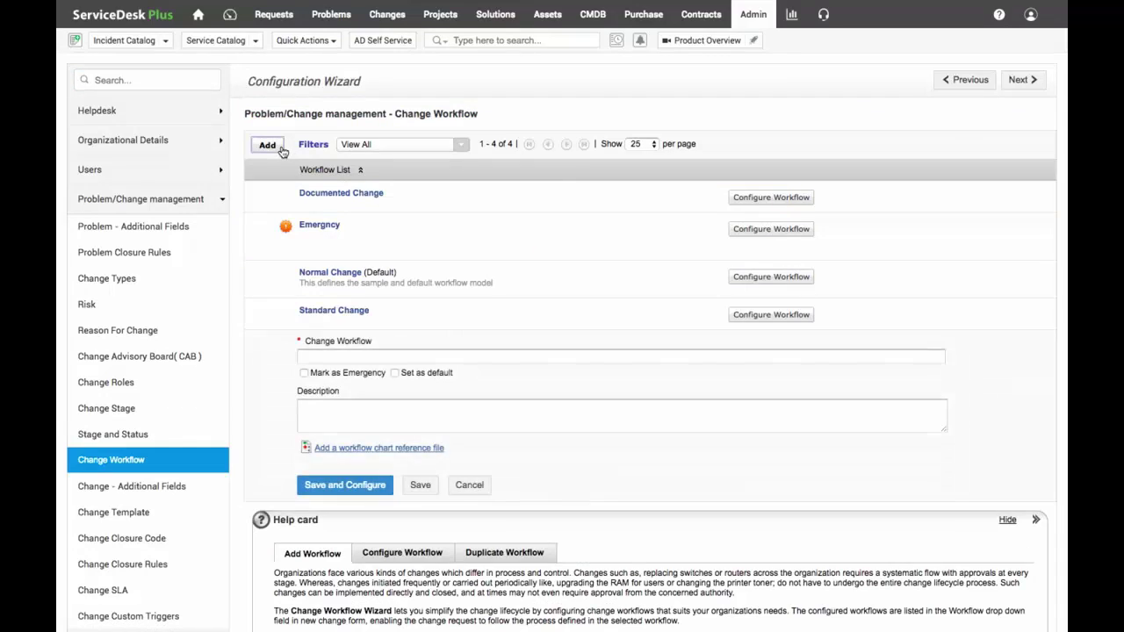
{"action": "scroll", "coordinate": [417, 297], "scroll_direction": "down", "scroll_amount": 5}
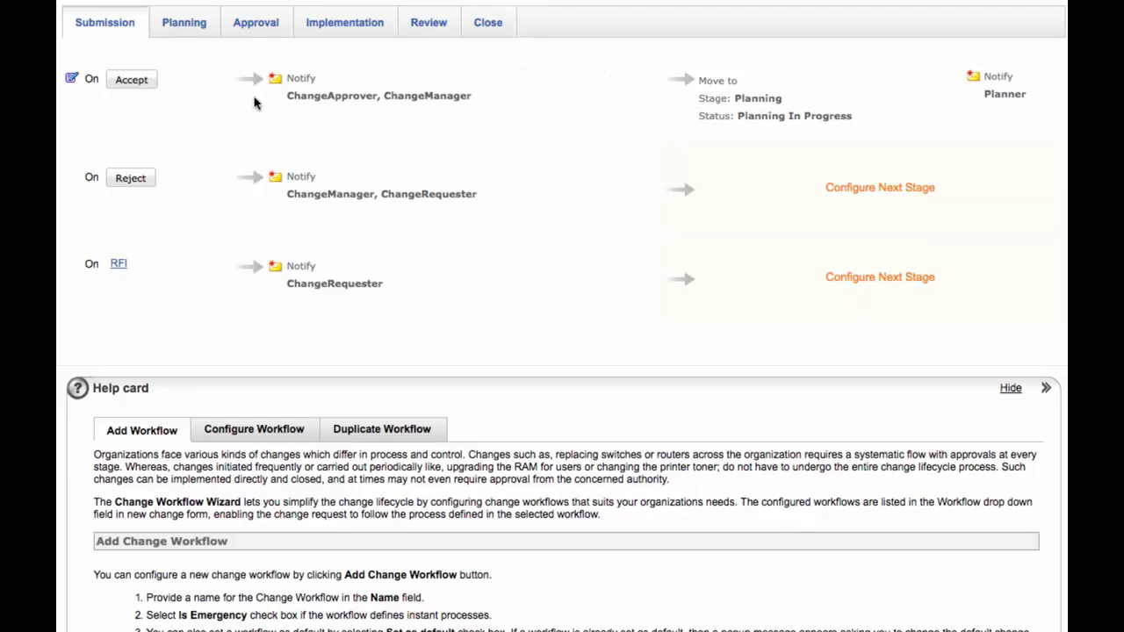
- Open the Approve action in the Normal Change workflow's Planning stage and show the stages and statuses it can move to
{"action": "left_click", "coordinate": [185, 22]}
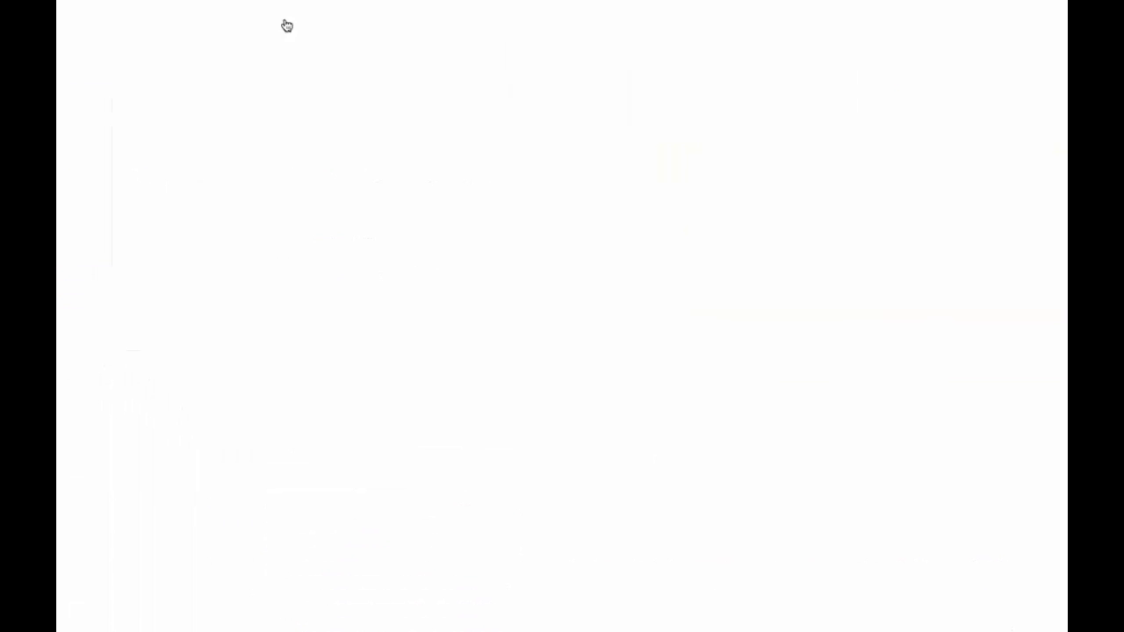
{"action": "mouse_move", "coordinate": [413, 293]}
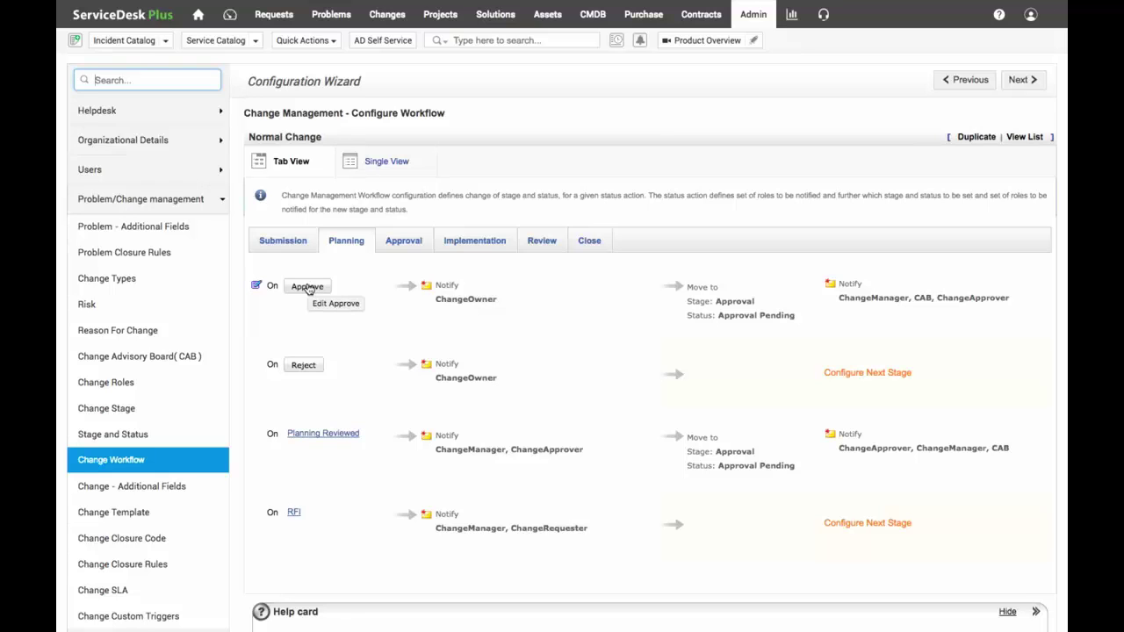
{"action": "left_click", "coordinate": [256, 287]}
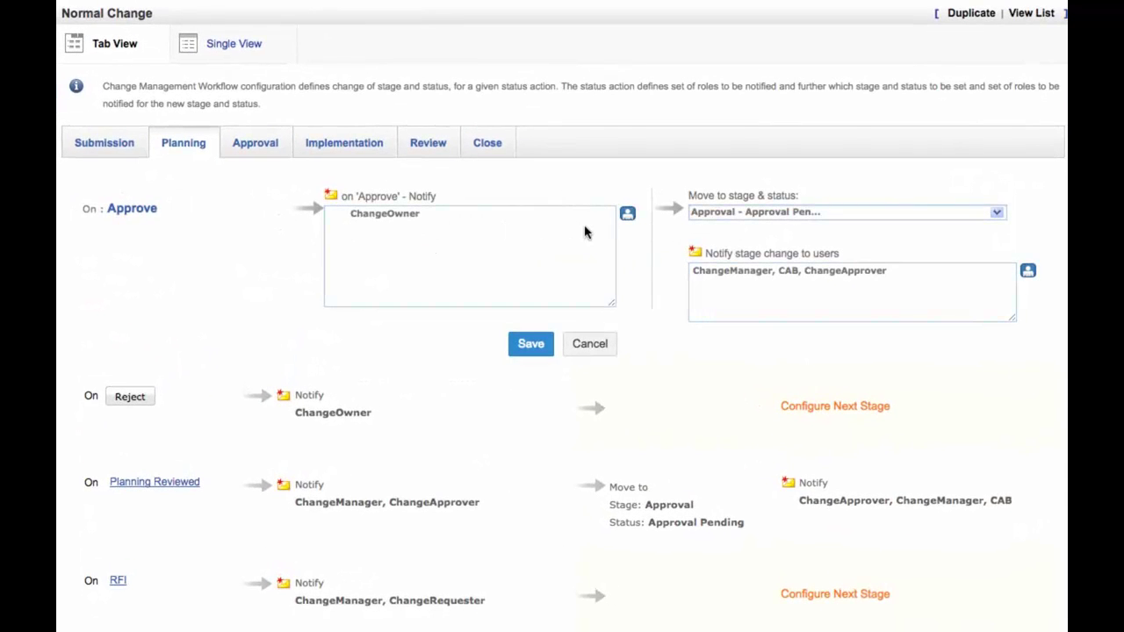
{"action": "left_click", "coordinate": [788, 214]}
{"action": "scroll", "coordinate": [790, 326], "scroll_direction": "down", "scroll_amount": 4}
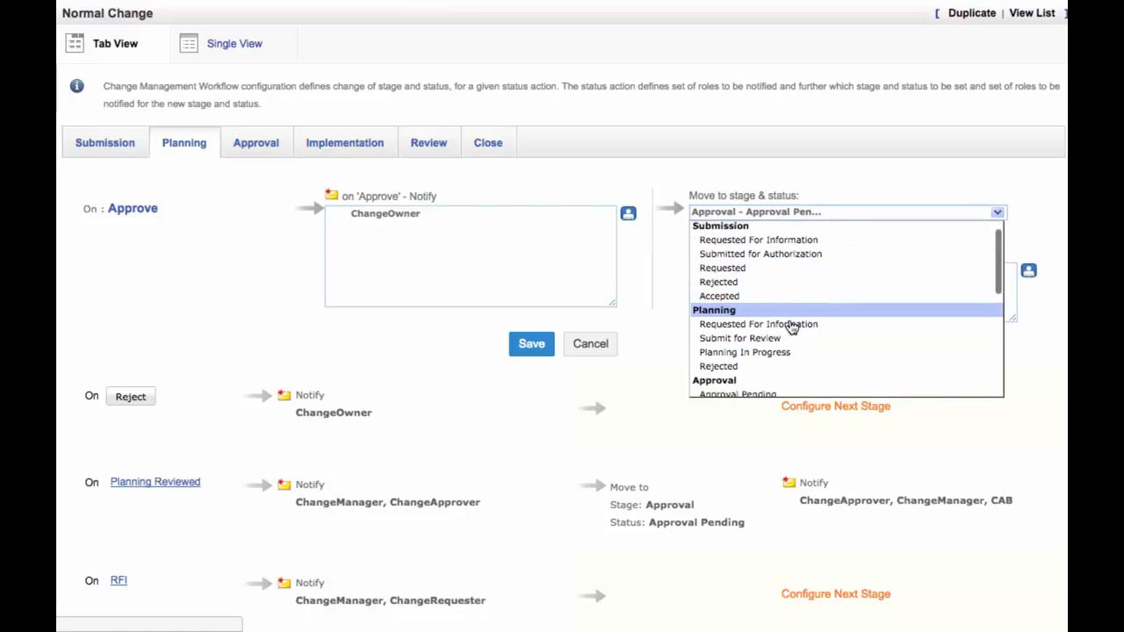
{"action": "left_click", "coordinate": [662, 276]}
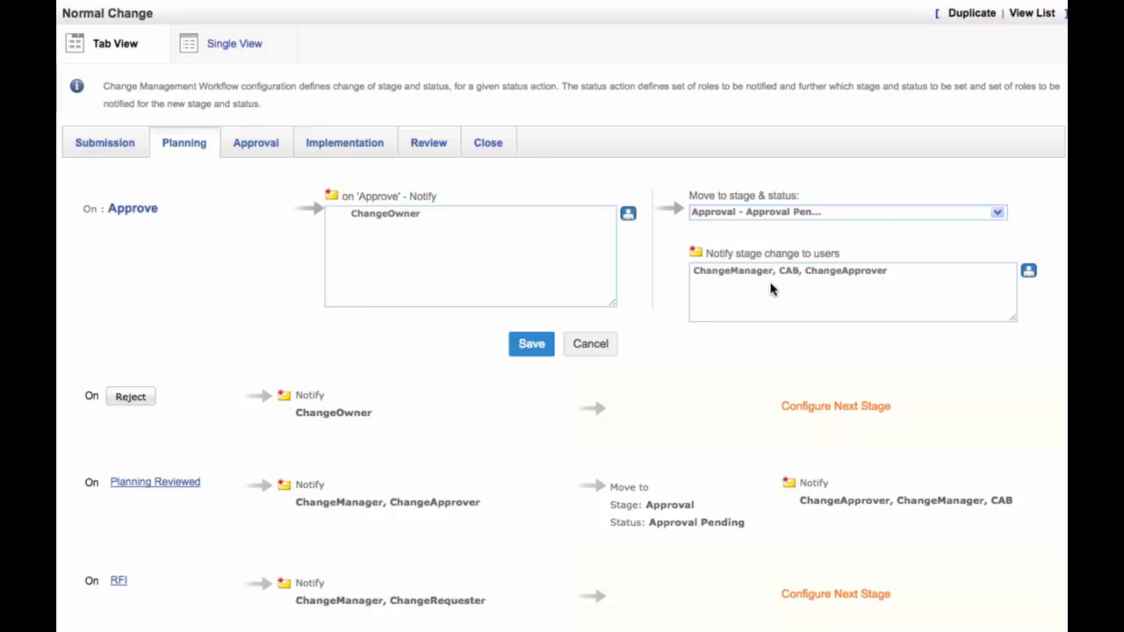
- Review the actions configured for the Approval and Implementation stages of the Normal Change workflow
{"action": "left_click", "coordinate": [255, 142]}
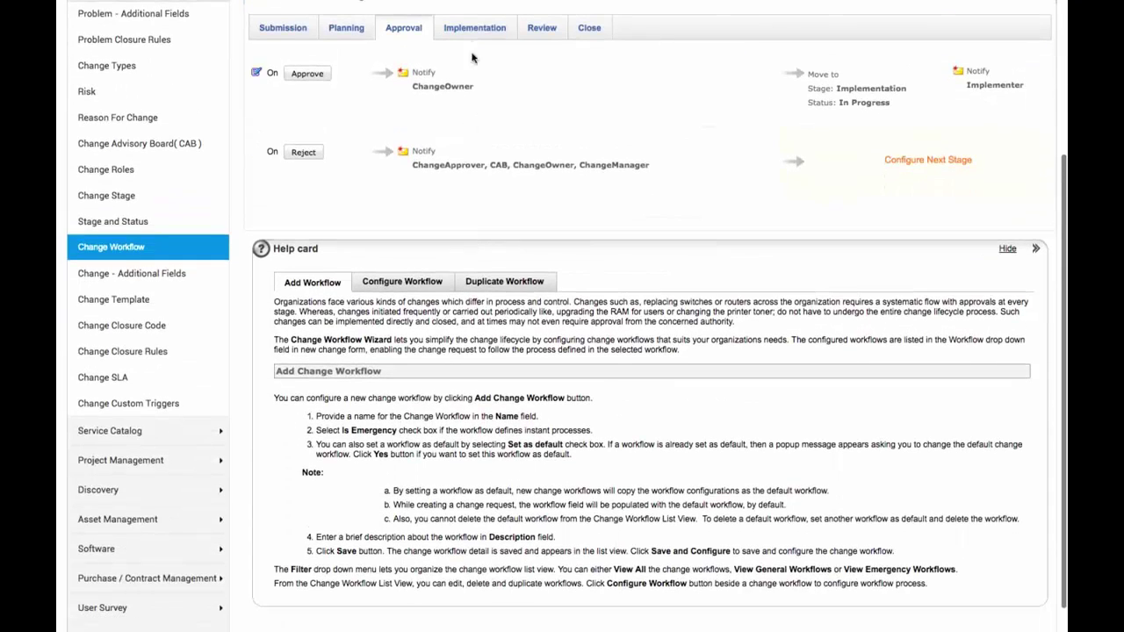
{"action": "left_click", "coordinate": [462, 30]}
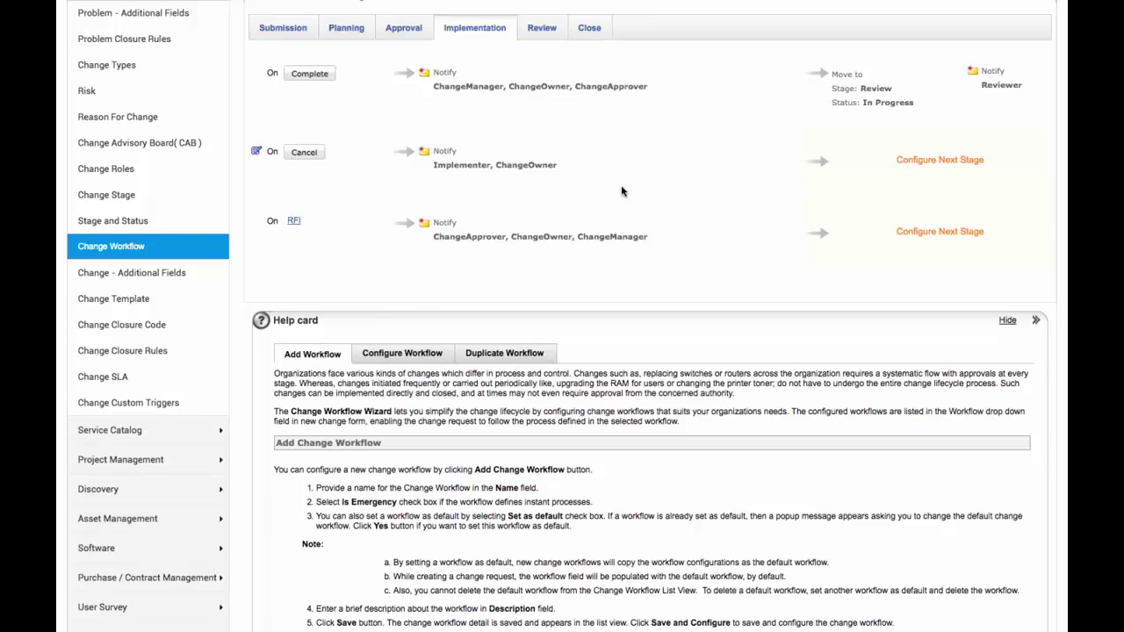
- Start a new change template and show the options for adding a new field to its form without adding one
{"action": "left_click", "coordinate": [189, 308]}
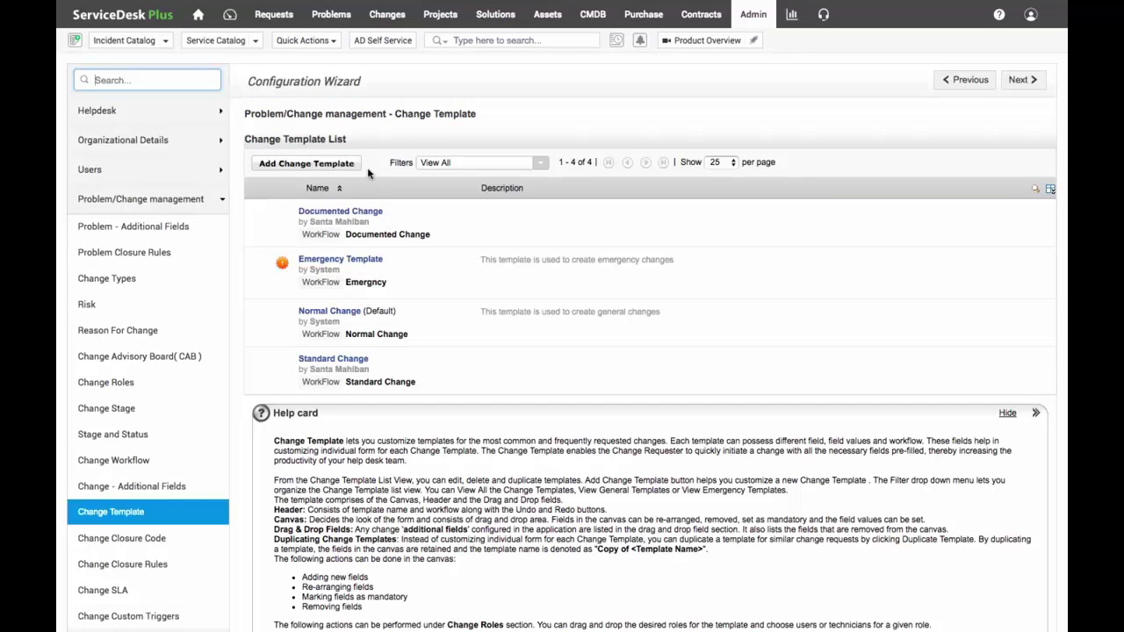
{"action": "left_click", "coordinate": [339, 167]}
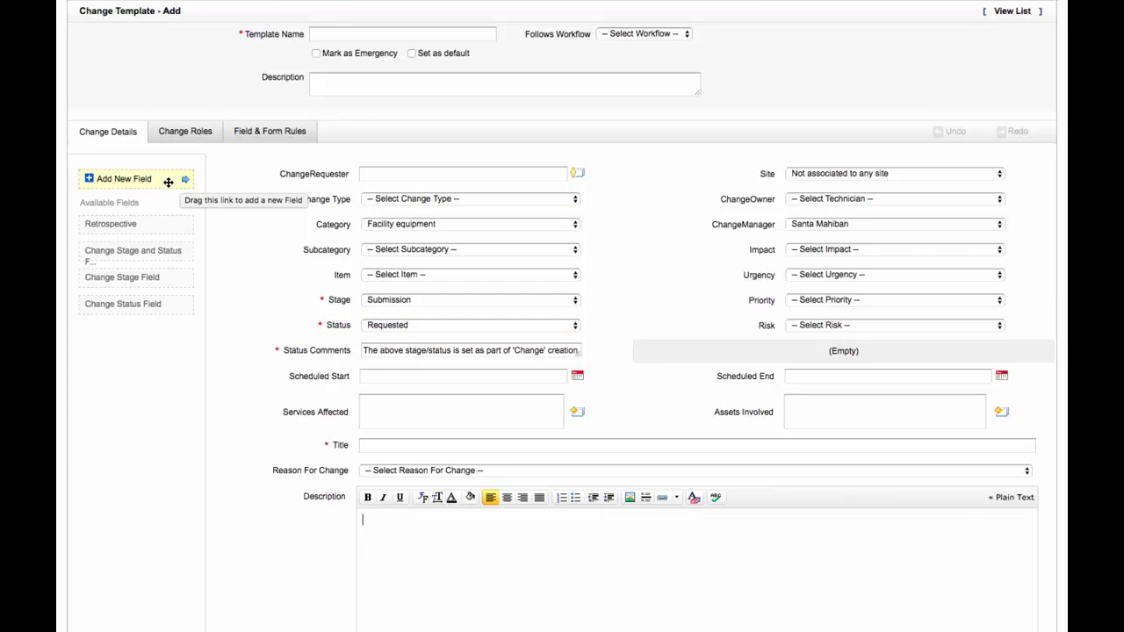
{"action": "left_click_drag", "start_coordinate": [168, 182], "coordinate": [386, 167]}
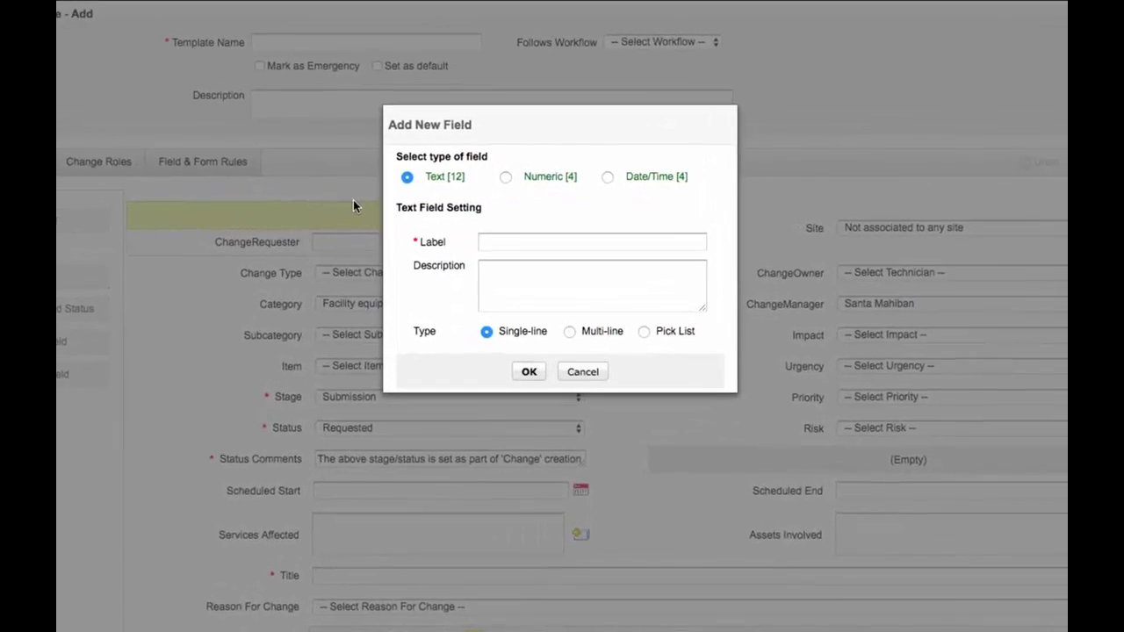
{"action": "left_click", "coordinate": [600, 379]}
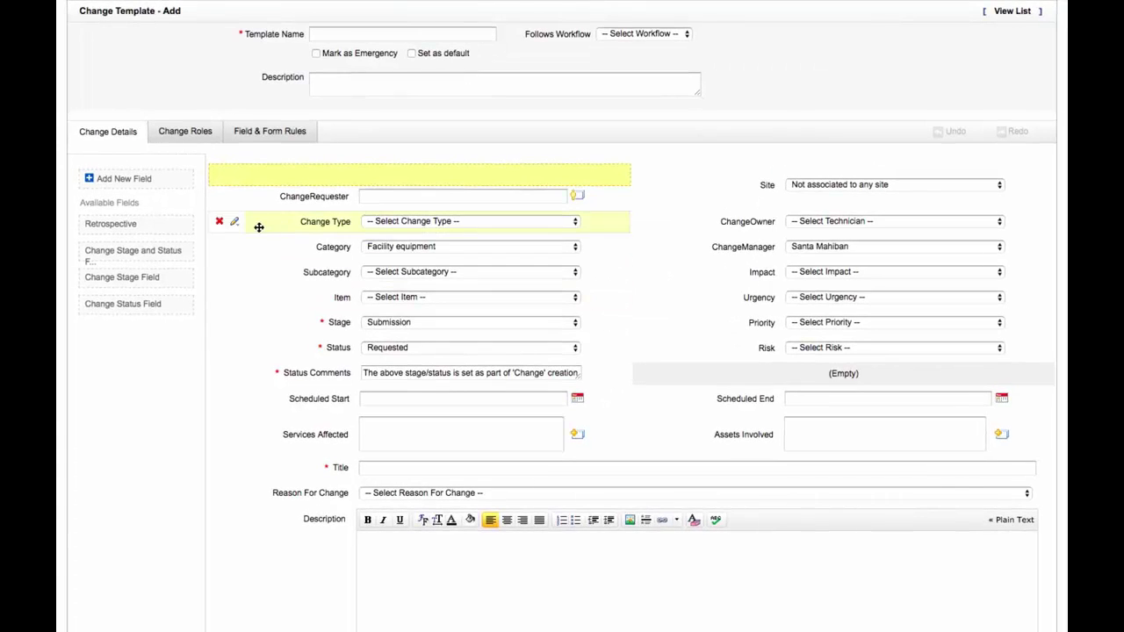
- Examine the new change template's form fields, their edit options and the workflow setting, and cancel the template
{"action": "mouse_move", "coordinate": [230, 276]}
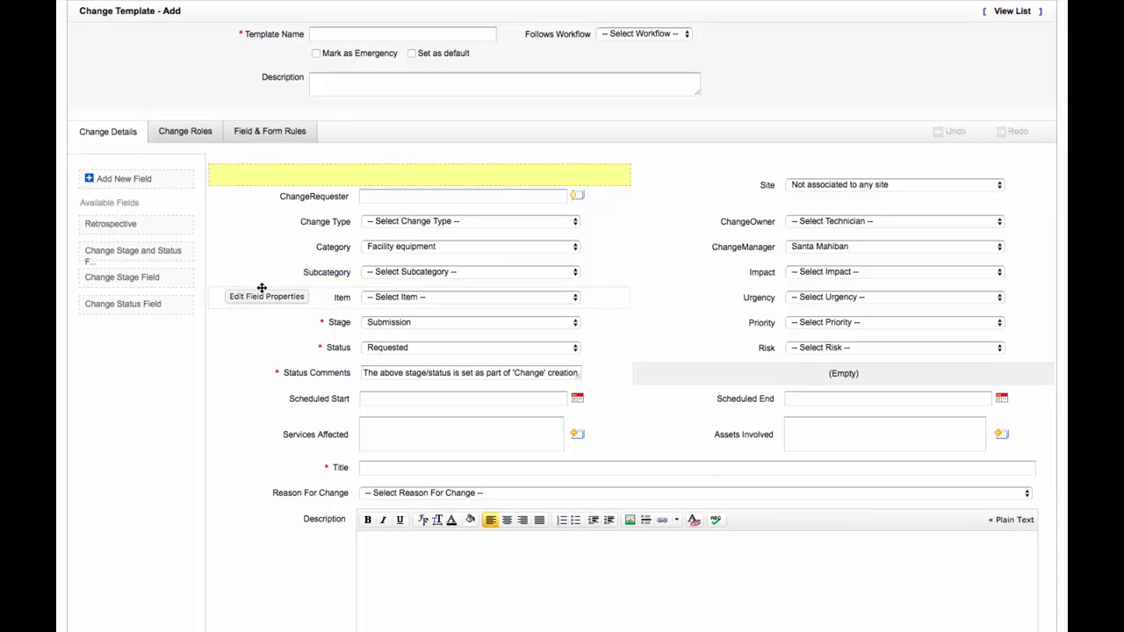
{"action": "scroll", "coordinate": [371, 334], "scroll_direction": "down", "scroll_amount": 2}
{"action": "left_click_drag", "start_coordinate": [366, 347], "coordinate": [370, 339]}
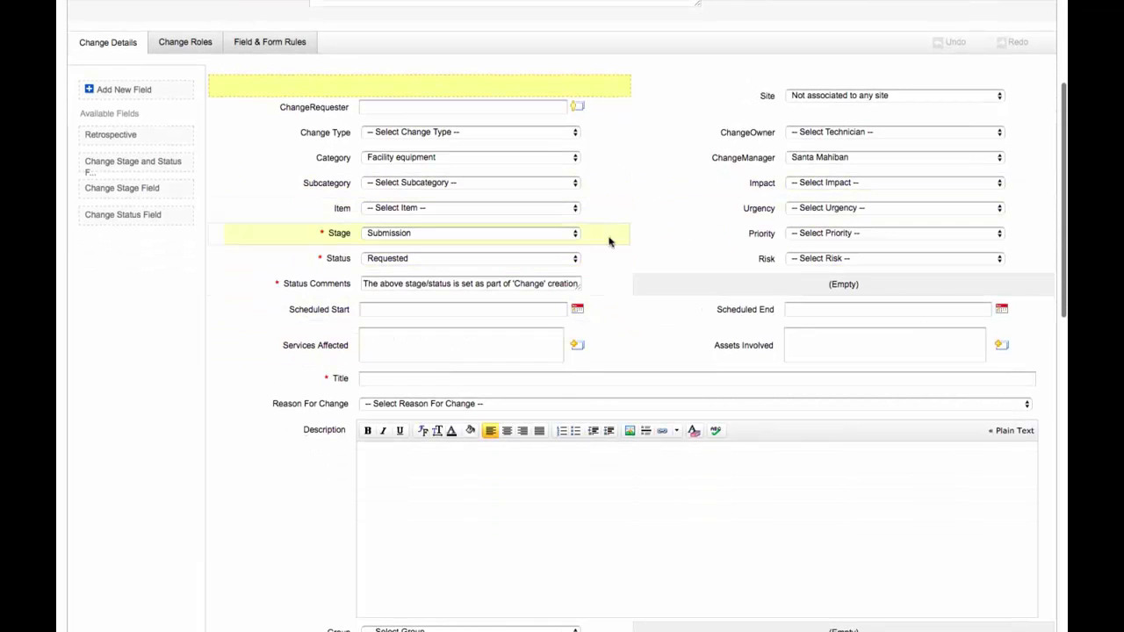
{"action": "scroll", "coordinate": [615, 301], "scroll_direction": "down", "scroll_amount": 3}
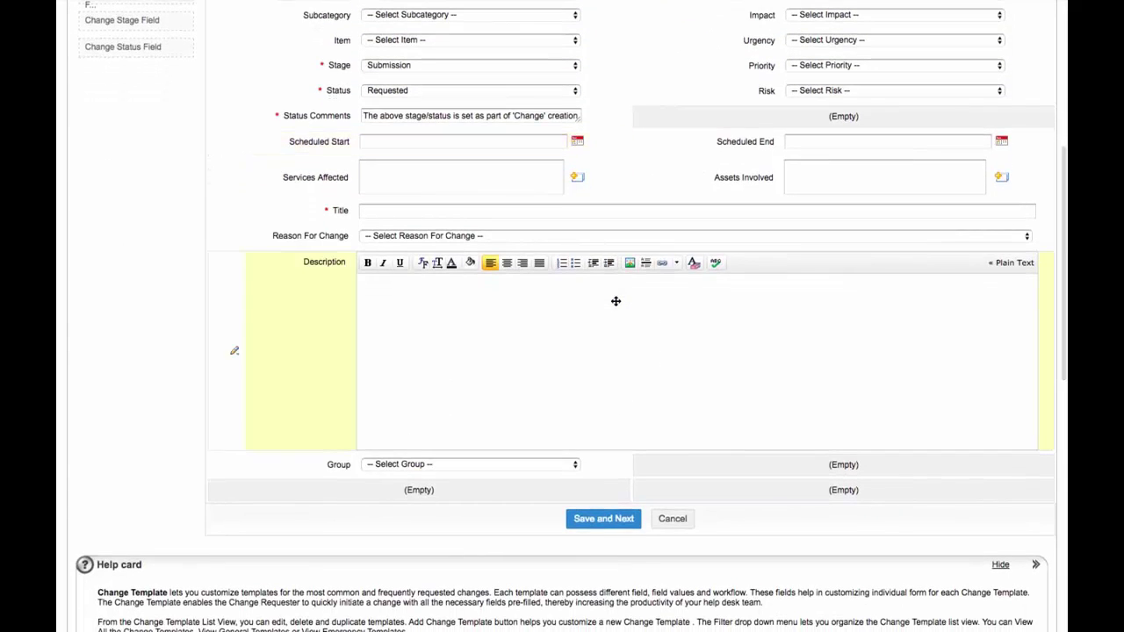
{"action": "scroll", "coordinate": [615, 301], "scroll_direction": "up", "scroll_amount": 5}
{"action": "scroll", "coordinate": [574, 298], "scroll_direction": "up", "scroll_amount": 1}
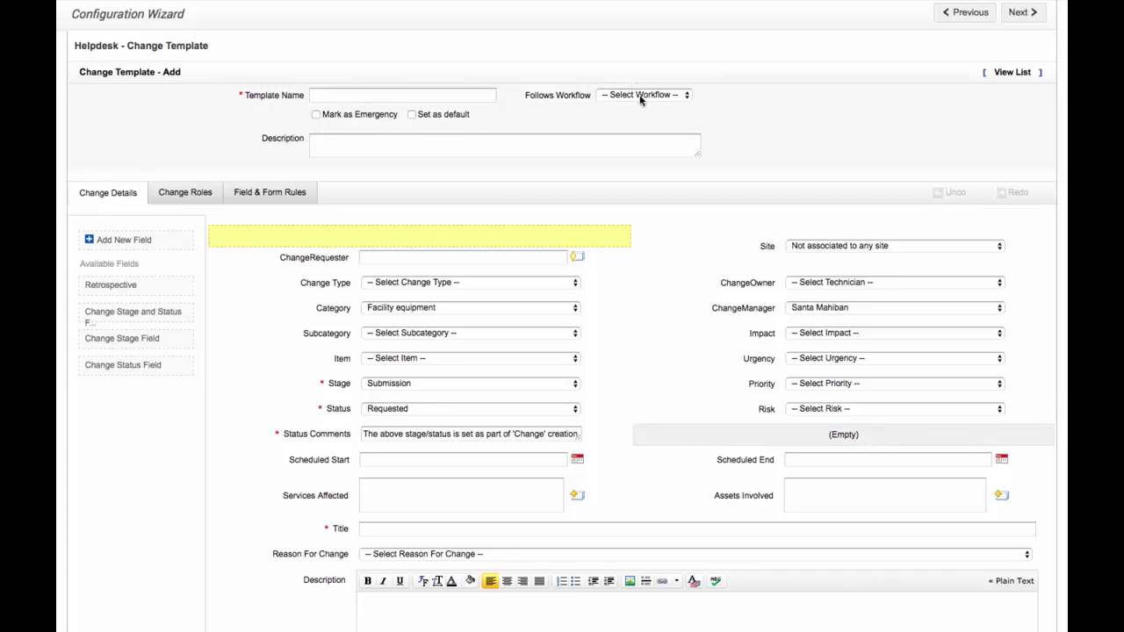
{"action": "scroll", "coordinate": [620, 178], "scroll_direction": "down", "scroll_amount": 5}
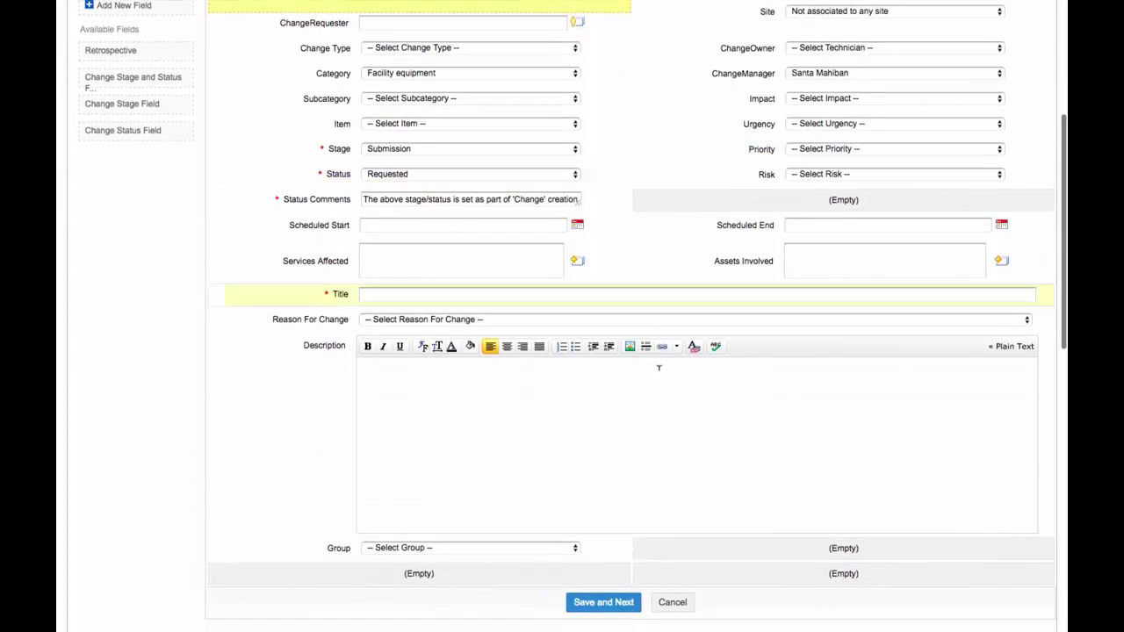
{"action": "left_click", "coordinate": [672, 602]}
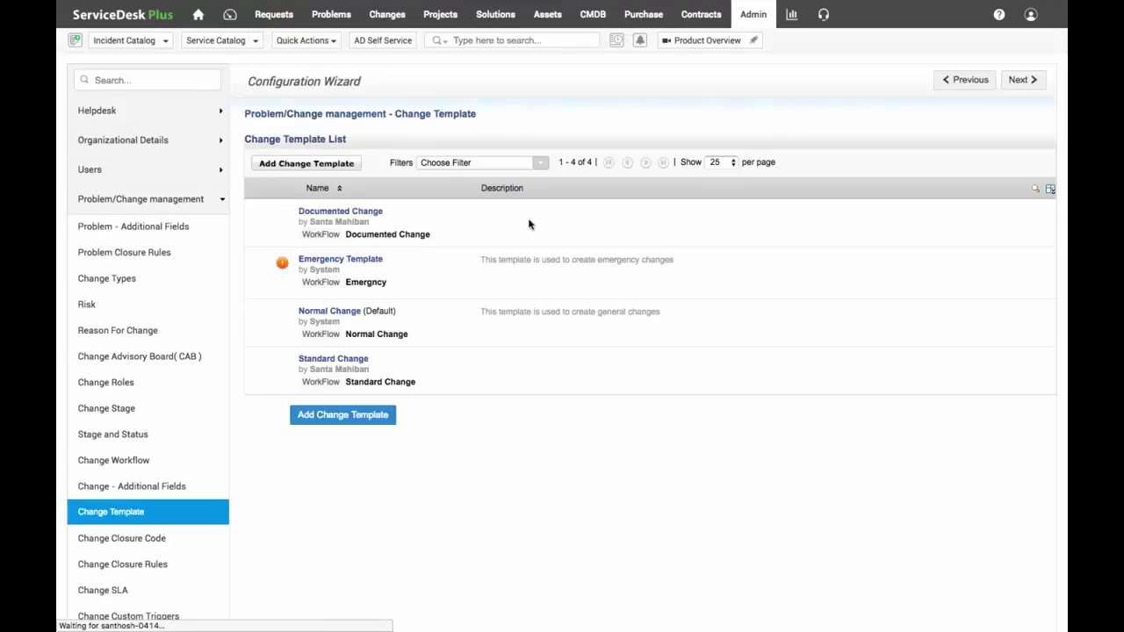
- Open the Normal Change template for editing and review its change roles
{"action": "left_click", "coordinate": [267, 318]}
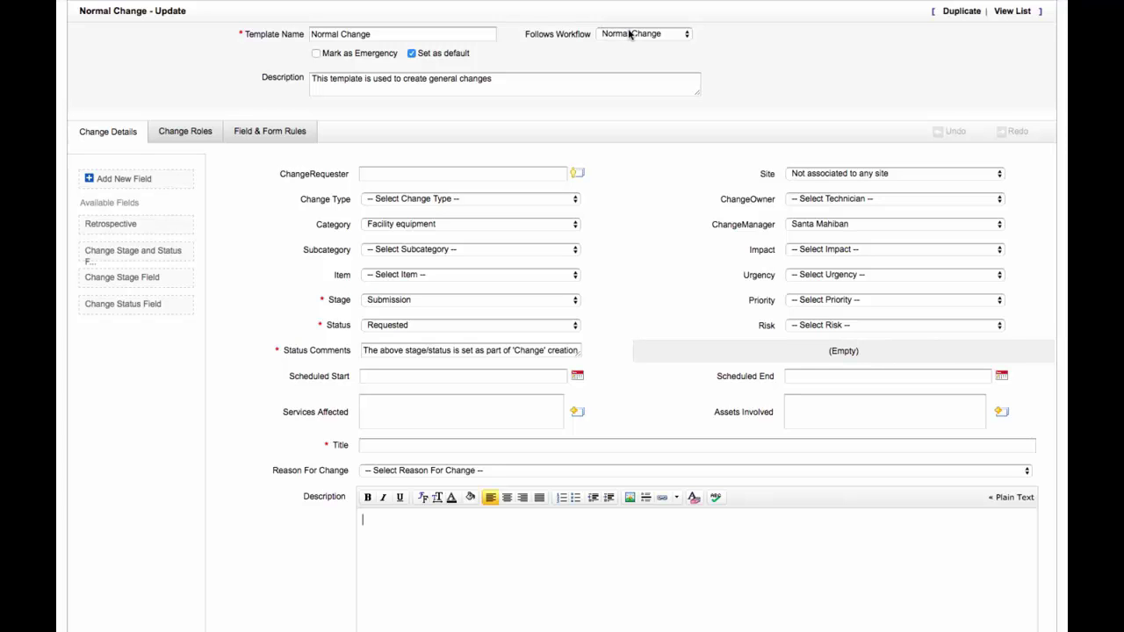
{"action": "left_click", "coordinate": [180, 136]}
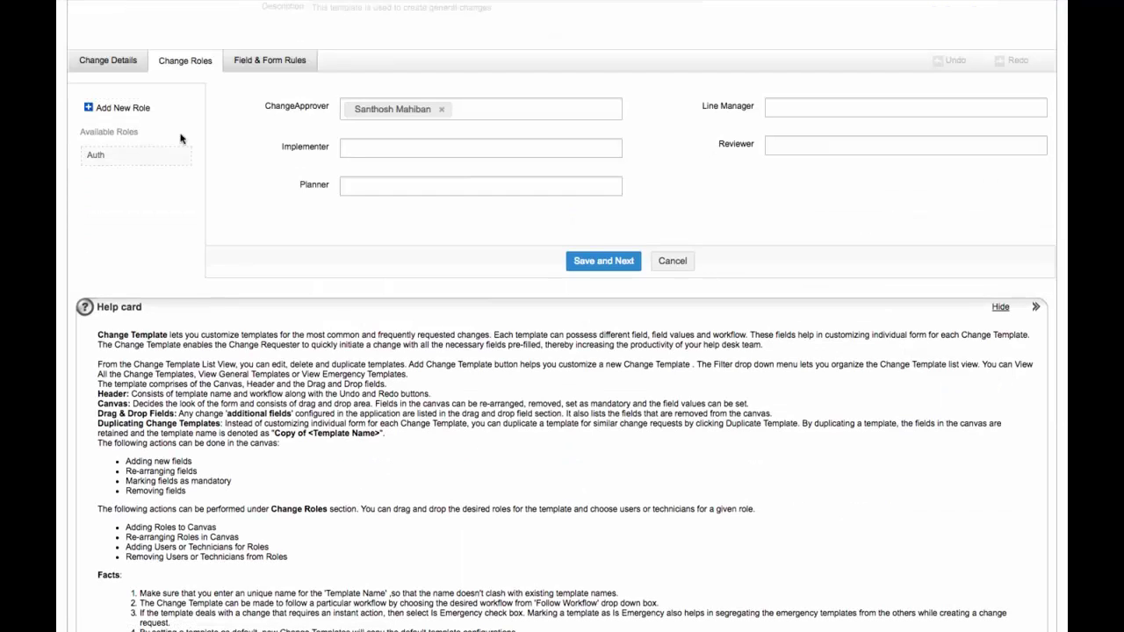
{"action": "mouse_move", "coordinate": [307, 117]}
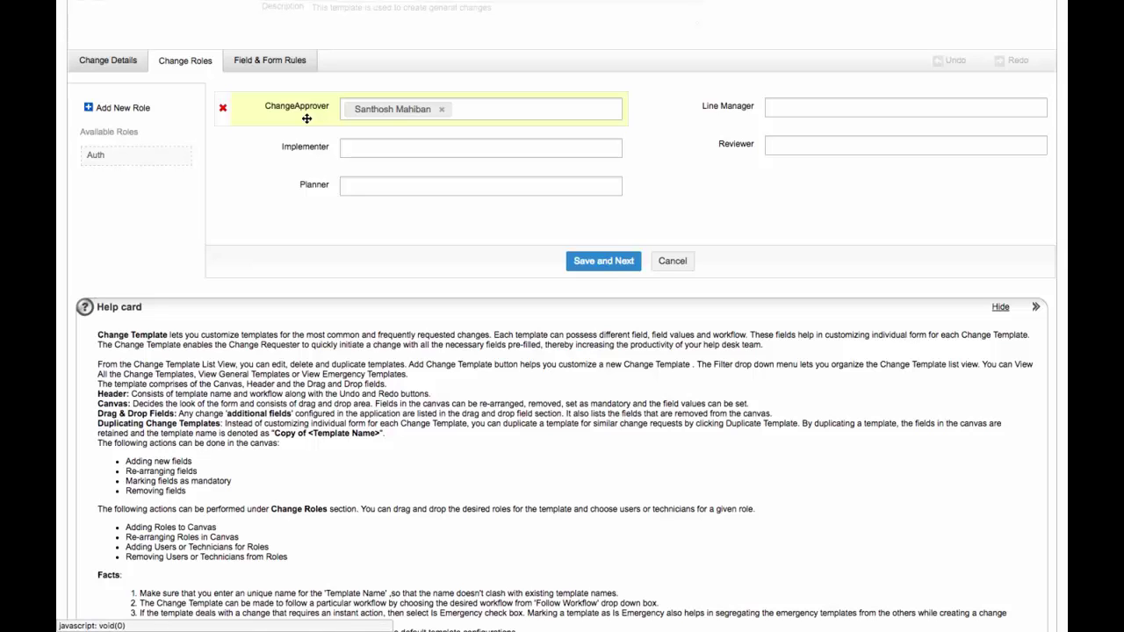
- Review the Normal Change template's field and form rules for On Form Load, On Field Change and On Form Submit
{"action": "left_click", "coordinate": [603, 261]}
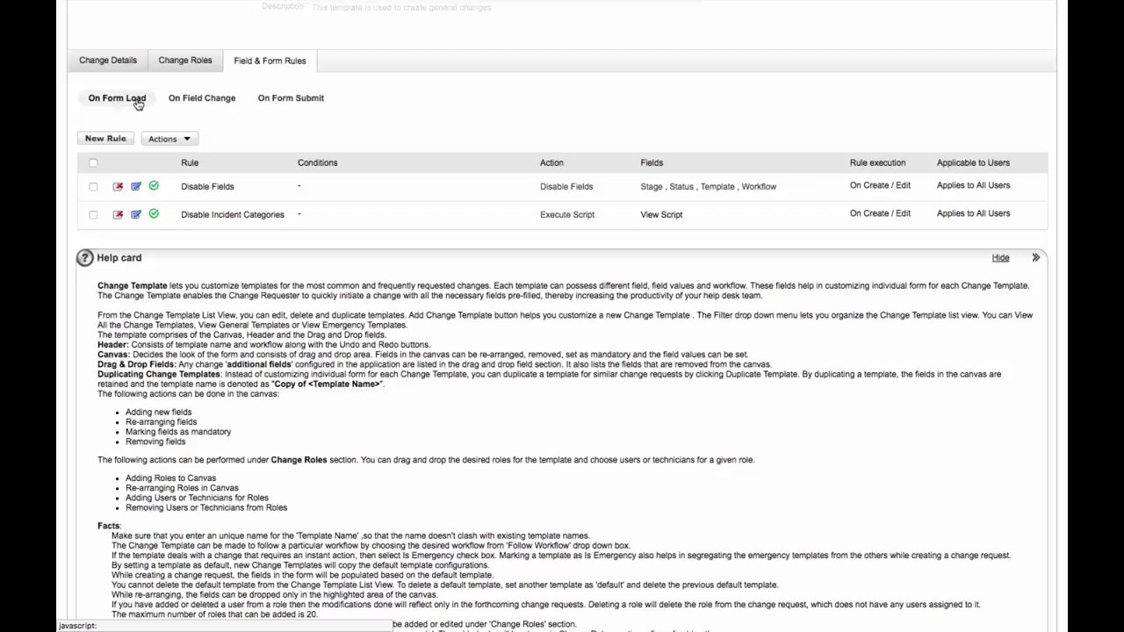
{"action": "left_click", "coordinate": [188, 100]}
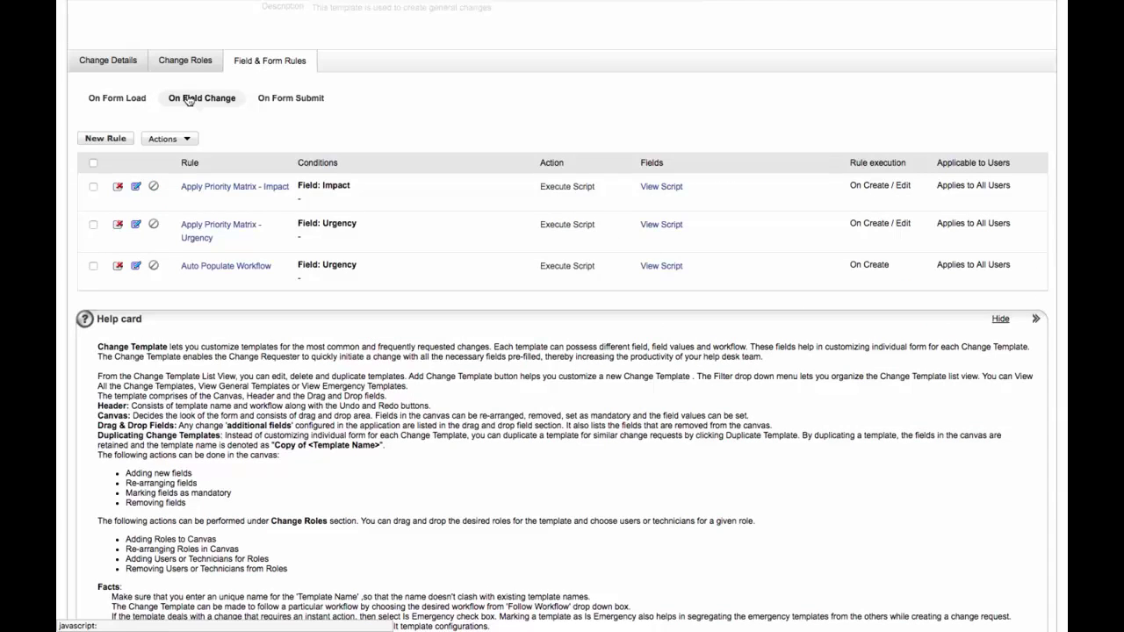
{"action": "left_click", "coordinate": [289, 106]}
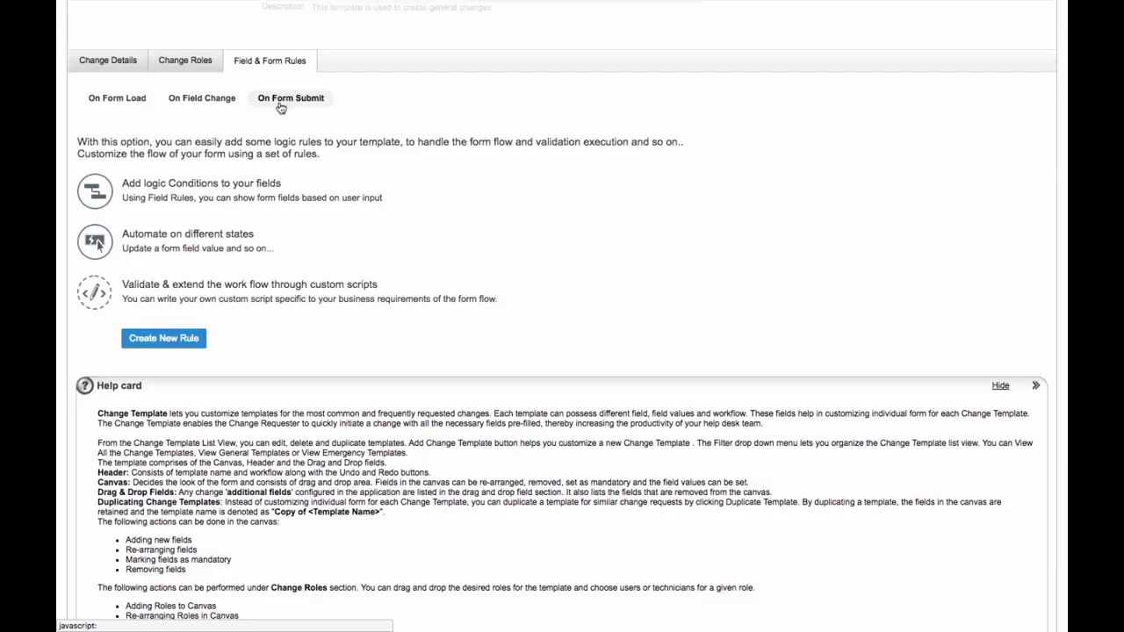
{"action": "left_click", "coordinate": [105, 109]}
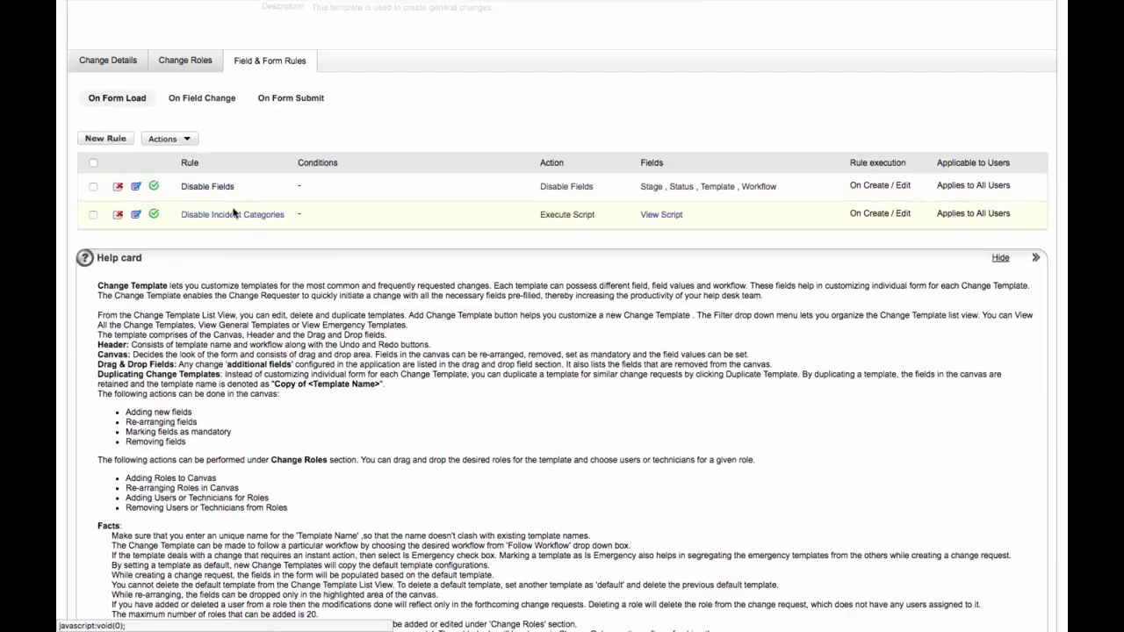
- Open the Disable Fields form-load rule, review its execution, event, conditions and actions, and close it without saving
{"action": "scroll", "coordinate": [235, 215], "scroll_direction": "up", "scroll_amount": 3}
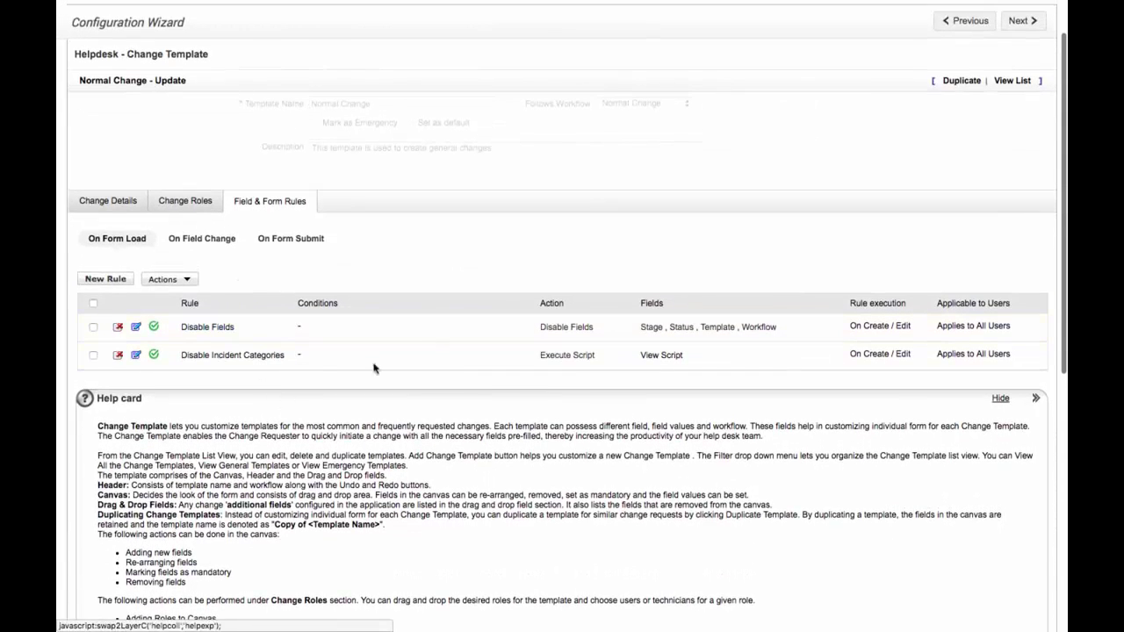
{"action": "left_click", "coordinate": [136, 327]}
{"action": "scroll", "coordinate": [410, 409], "scroll_direction": "down", "scroll_amount": 3}
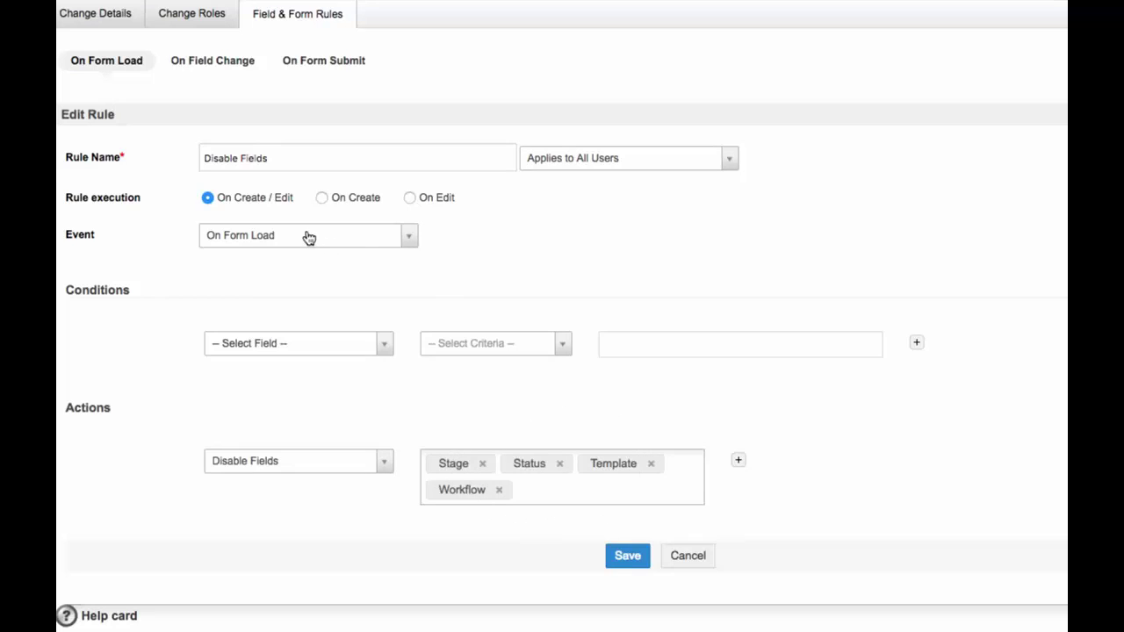
{"action": "left_click", "coordinate": [690, 561]}
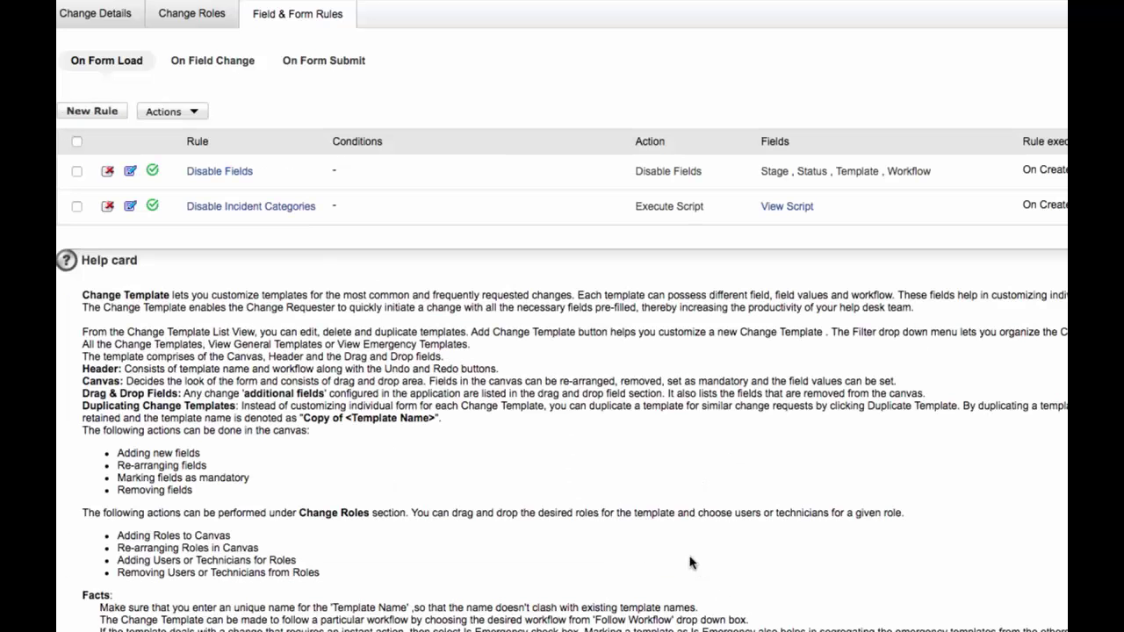
- Start a new form-load rule, review its user scope options and the fields available for the Disable Fields action, and cancel it
{"action": "left_click", "coordinate": [95, 111]}
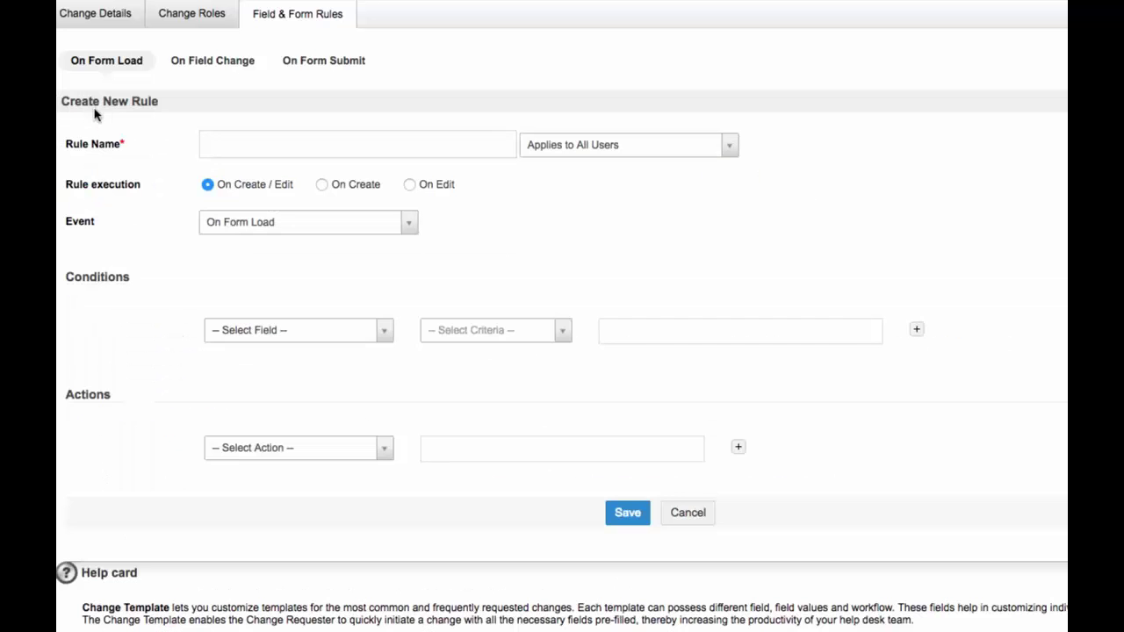
{"action": "left_click", "coordinate": [252, 137]}
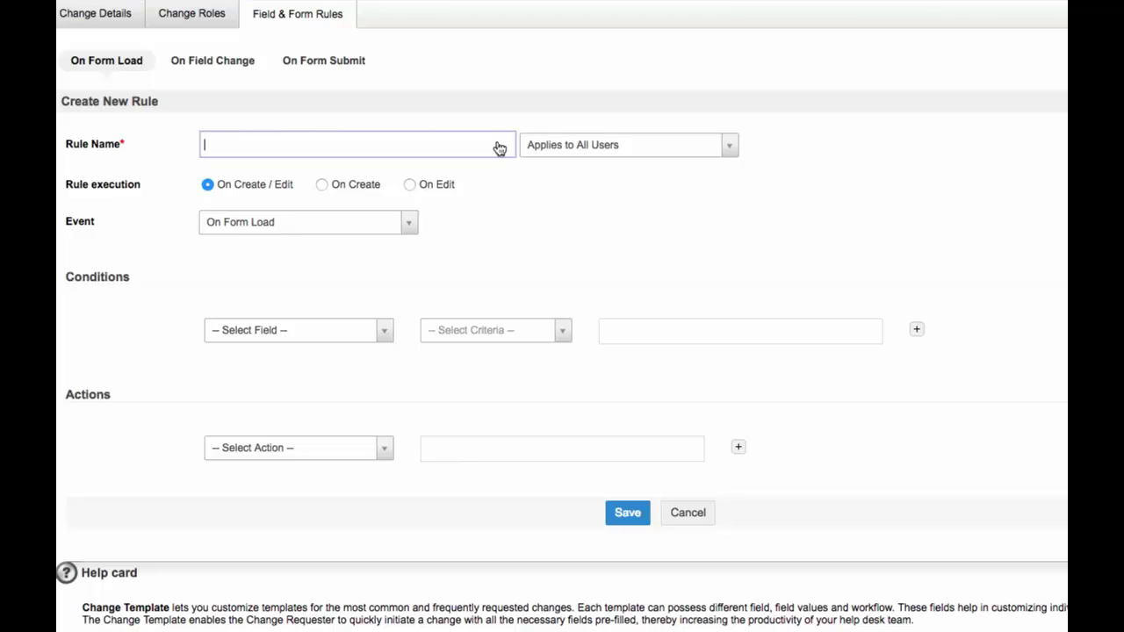
{"action": "left_click", "coordinate": [575, 144]}
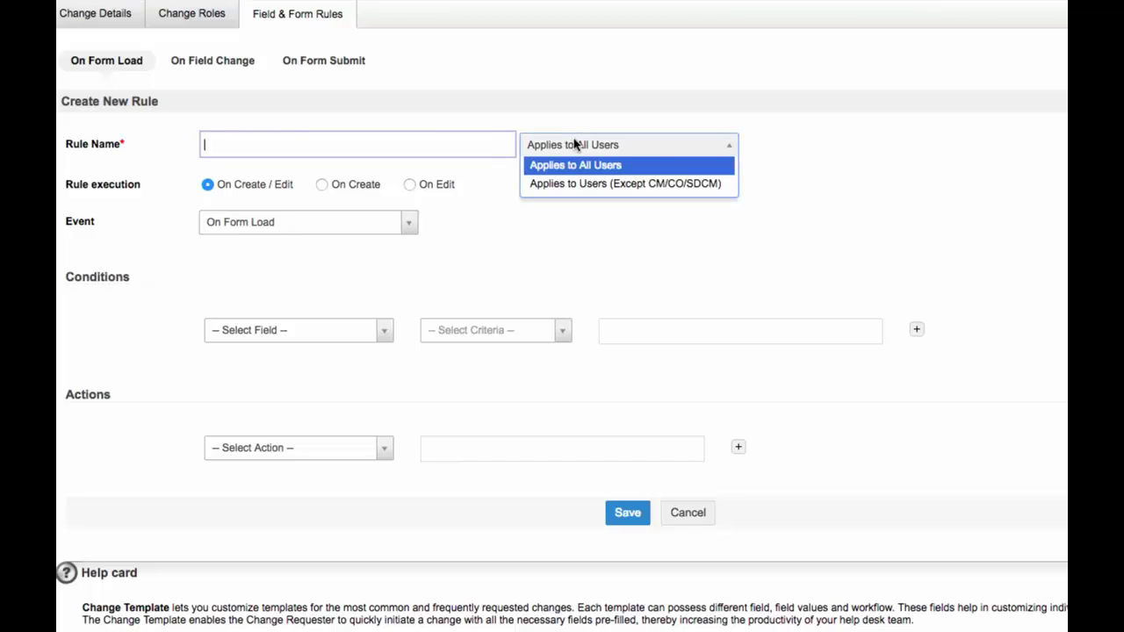
{"action": "left_click", "coordinate": [346, 261]}
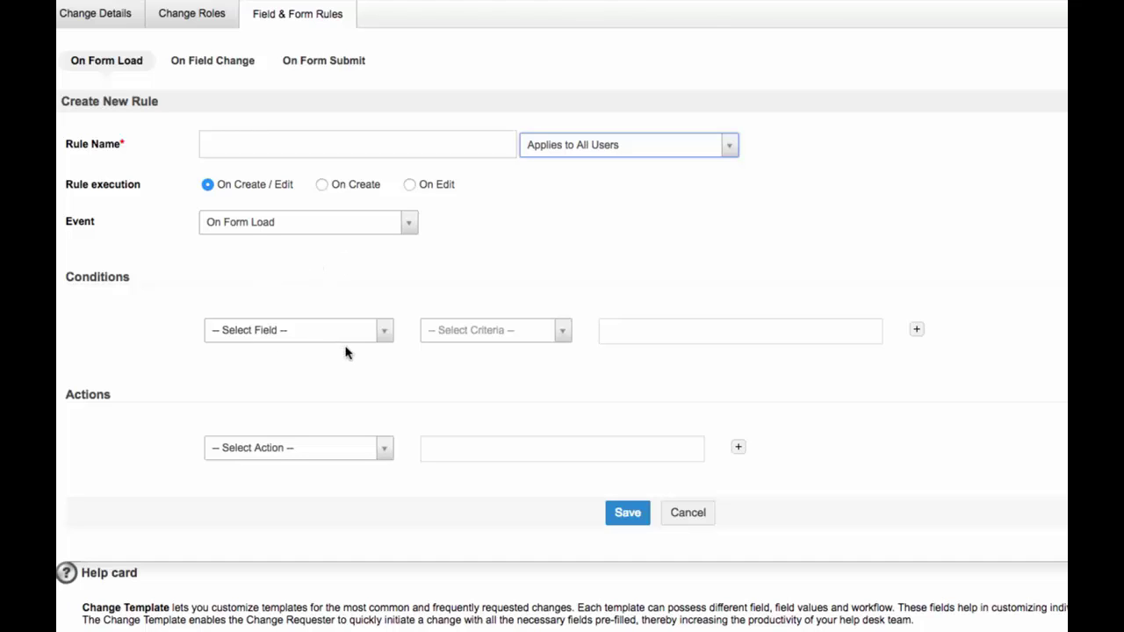
{"action": "left_click", "coordinate": [309, 449]}
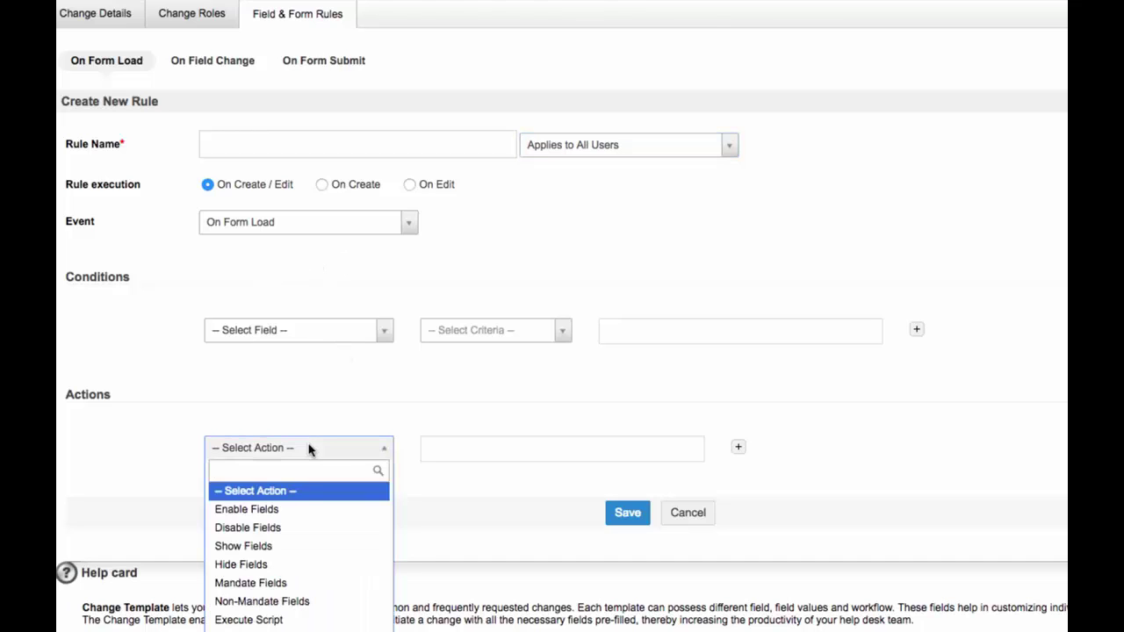
{"action": "left_click", "coordinate": [310, 528]}
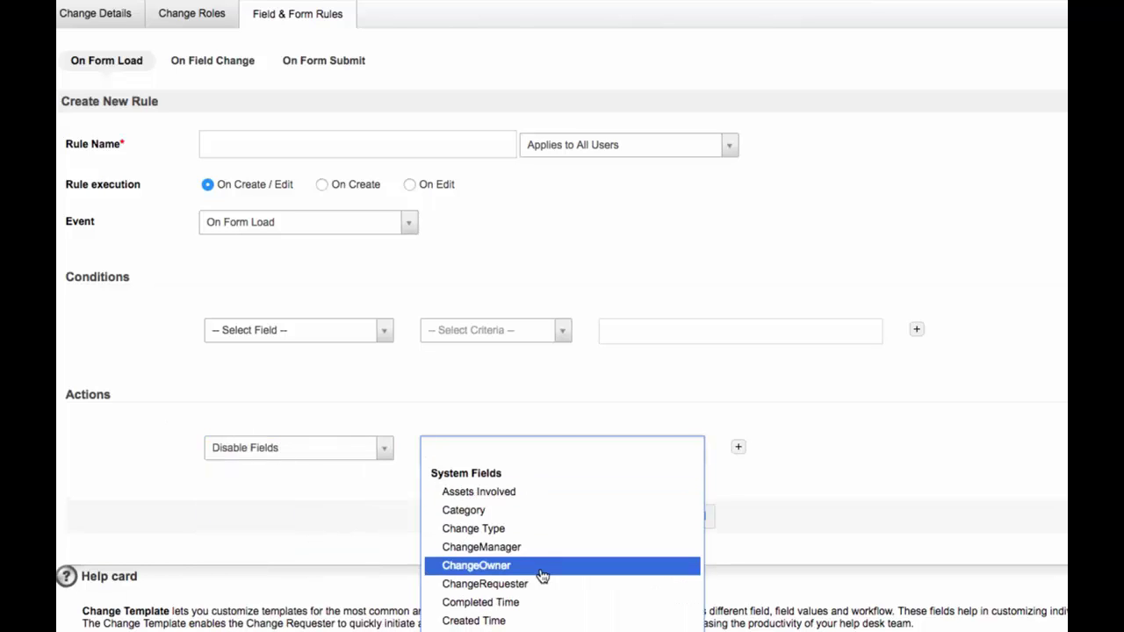
{"action": "scroll", "coordinate": [543, 575], "scroll_direction": "down", "scroll_amount": 3}
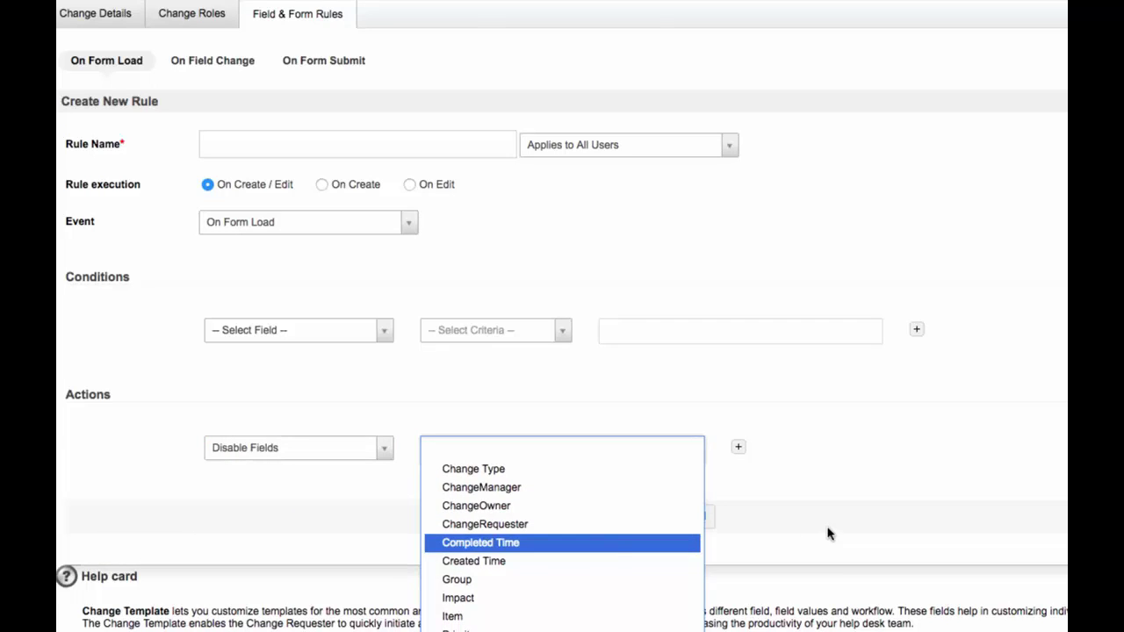
{"action": "left_click", "coordinate": [694, 517]}
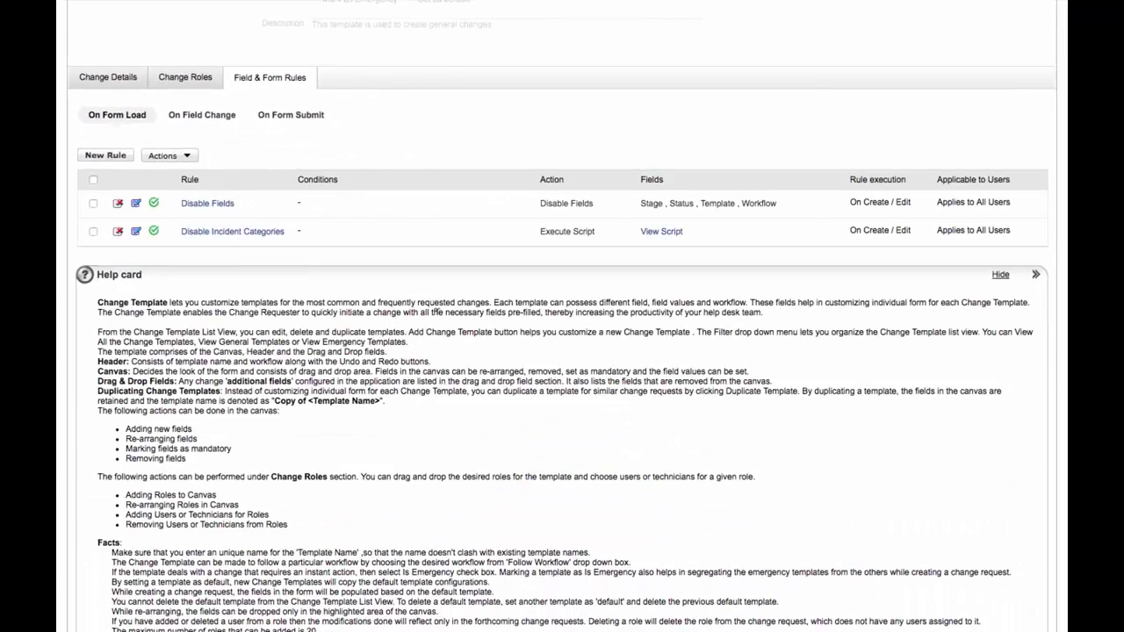
- Open a new change request form from the changes list and examine its fields, including the disabled template, workflow, stage and status
{"action": "scroll", "coordinate": [436, 311], "scroll_direction": "up", "scroll_amount": 3}
{"action": "scroll", "coordinate": [438, 319], "scroll_direction": "up", "scroll_amount": 1}
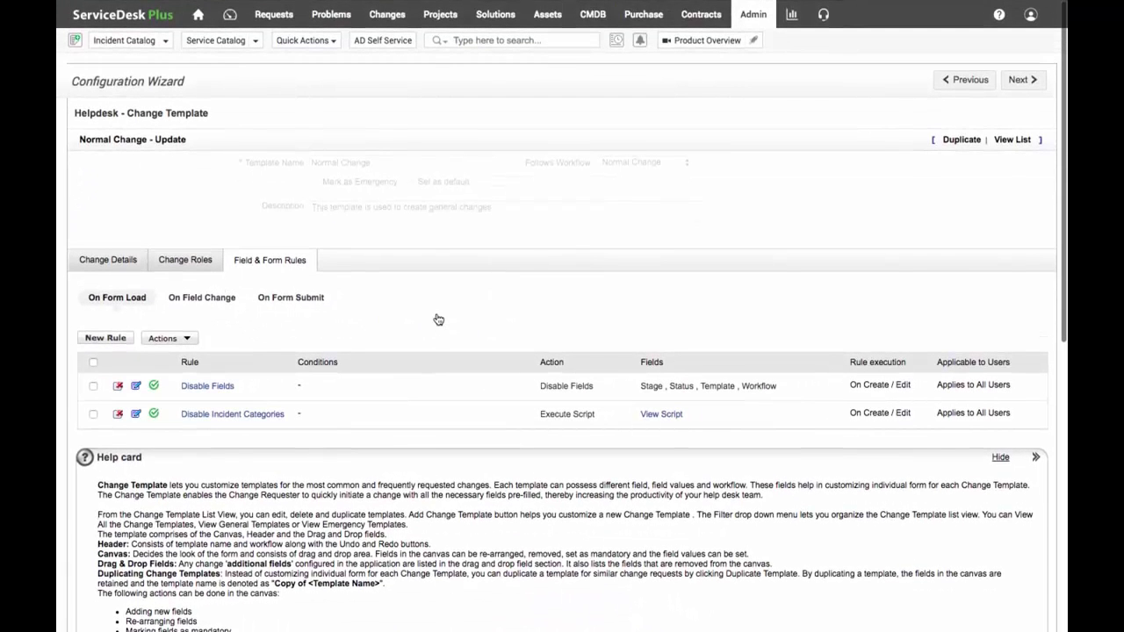
{"action": "left_click", "coordinate": [389, 12]}
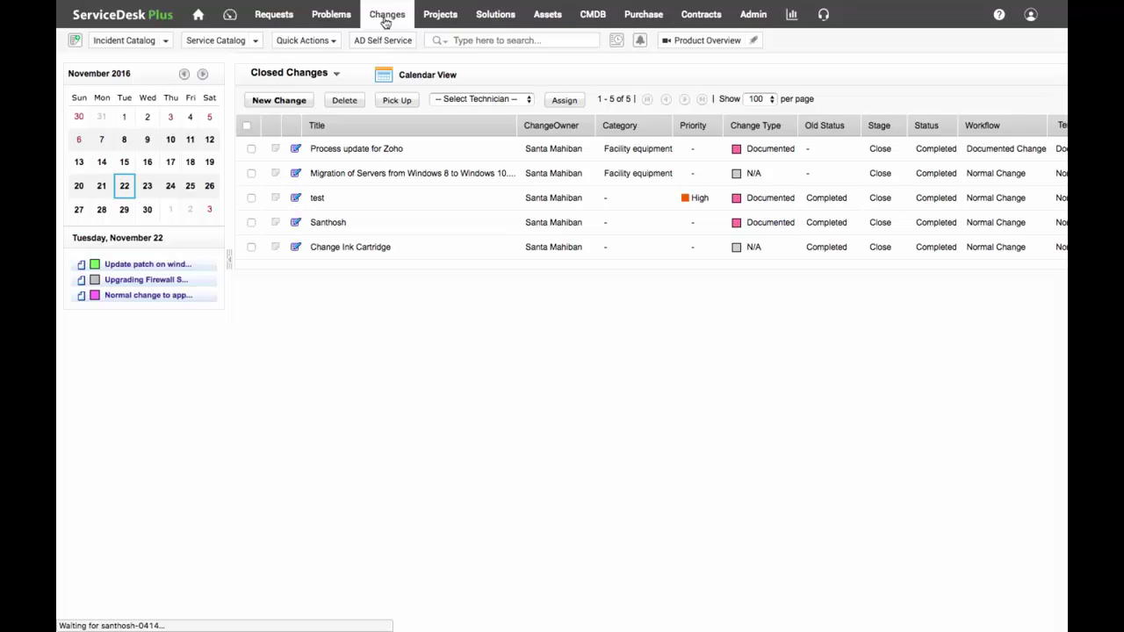
{"action": "left_click", "coordinate": [279, 100]}
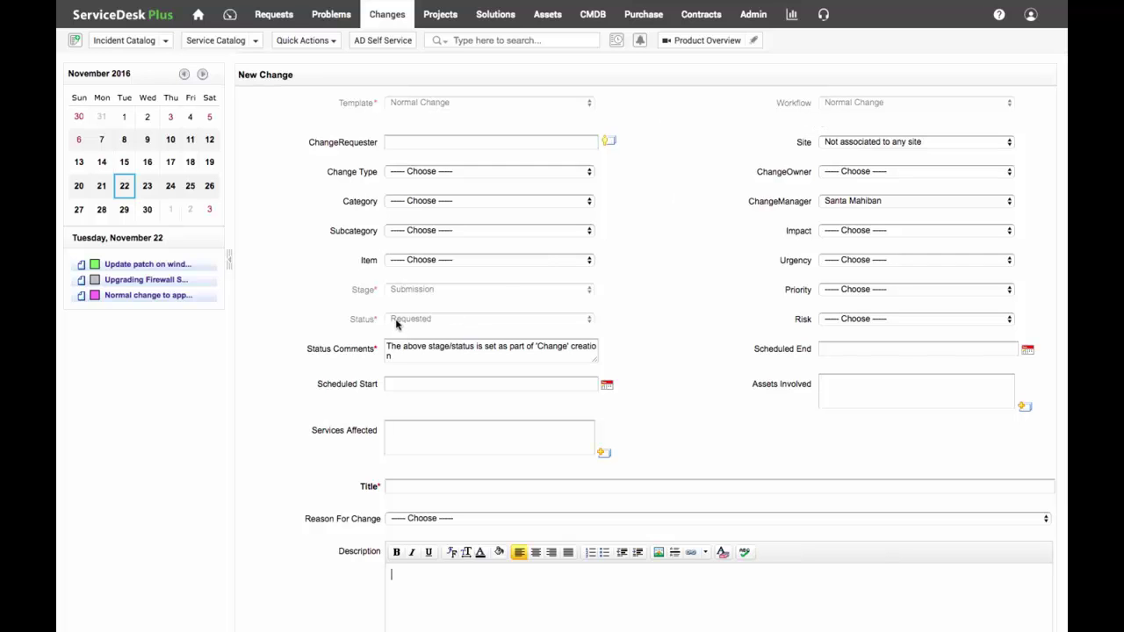
{"action": "scroll", "coordinate": [474, 386], "scroll_direction": "down", "scroll_amount": 5}
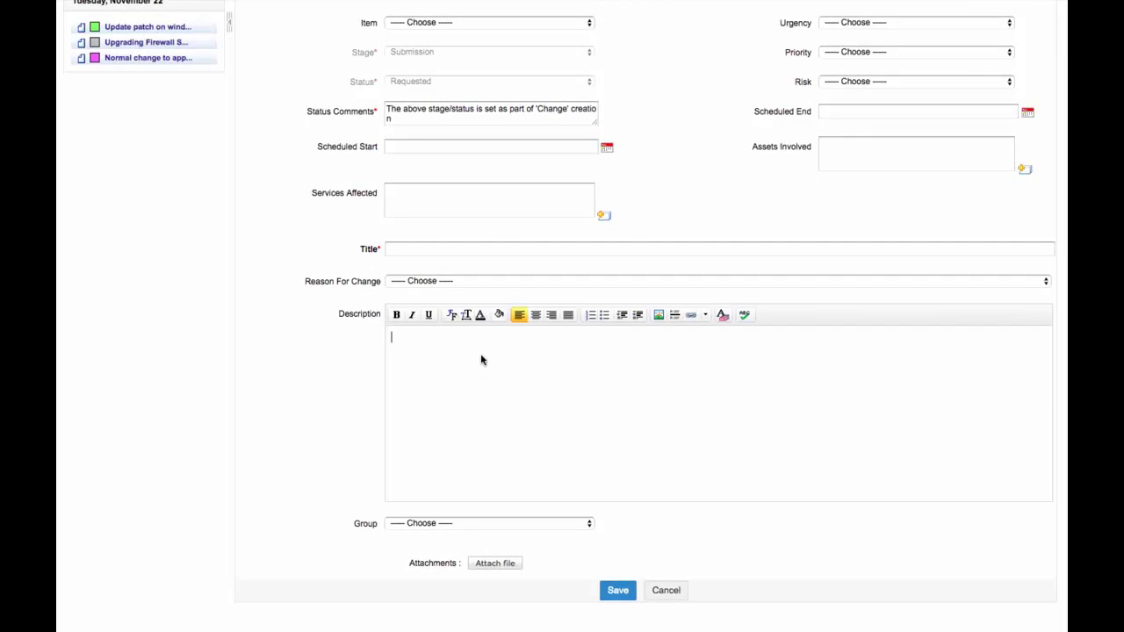
{"action": "scroll", "coordinate": [481, 359], "scroll_direction": "up", "scroll_amount": 4}
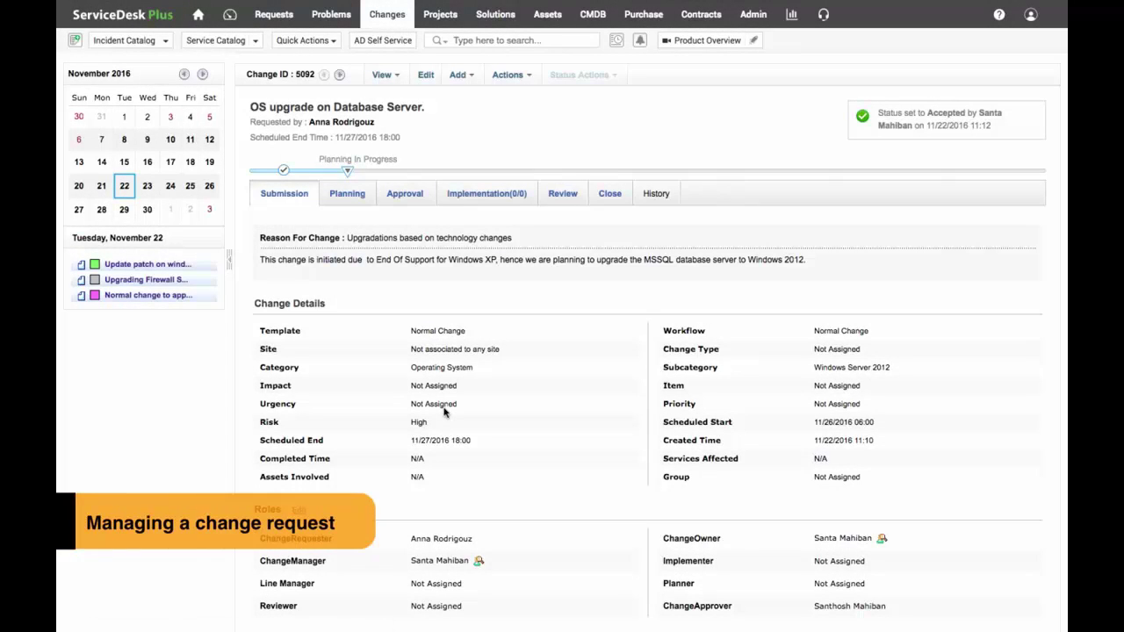
- Review the submission stage of the "OS upgrade on Database Server" change, including its details, roles and notifications
{"action": "scroll", "coordinate": [445, 412], "scroll_direction": "down", "scroll_amount": 3}
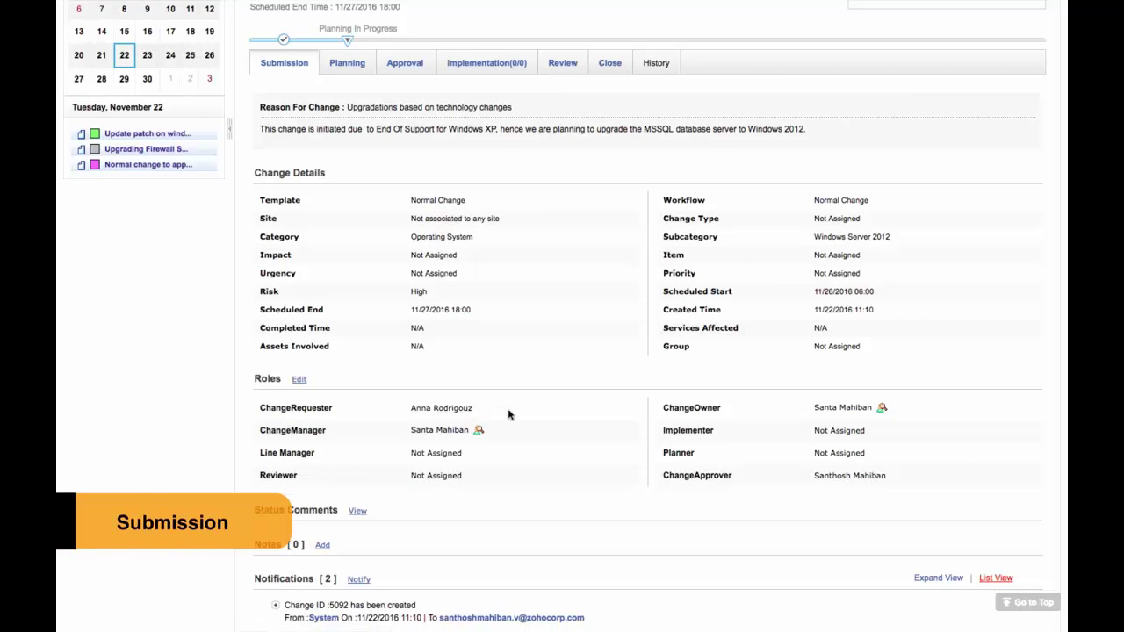
{"action": "scroll", "coordinate": [517, 416], "scroll_direction": "down", "scroll_amount": 2}
{"action": "scroll", "coordinate": [518, 416], "scroll_direction": "up", "scroll_amount": 5}
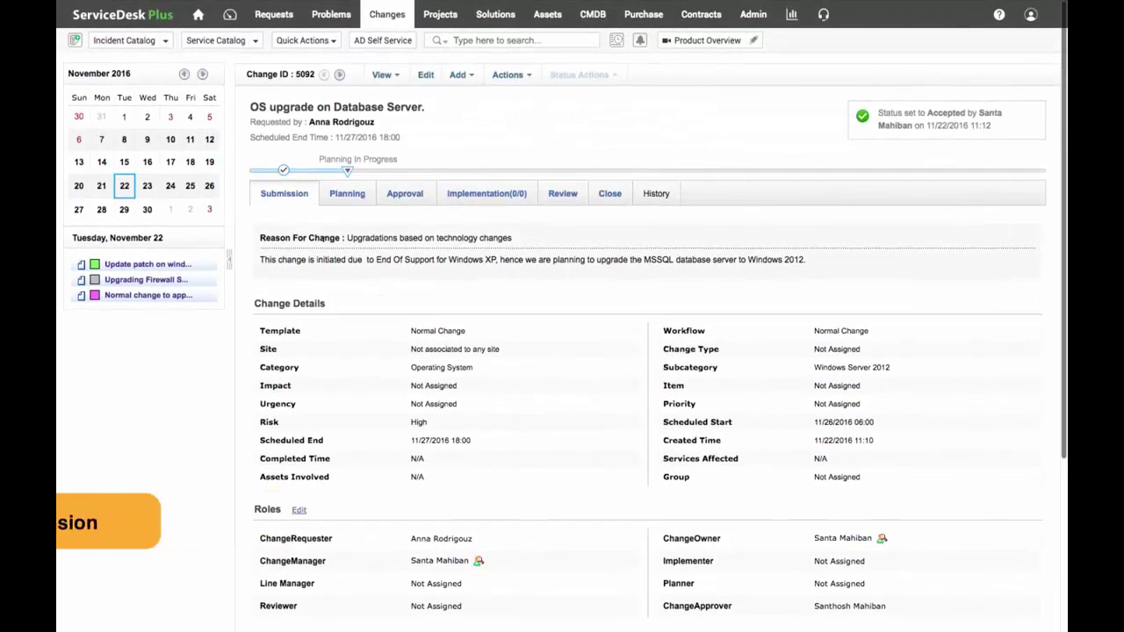
{"action": "scroll", "coordinate": [497, 428], "scroll_direction": "down", "scroll_amount": 3}
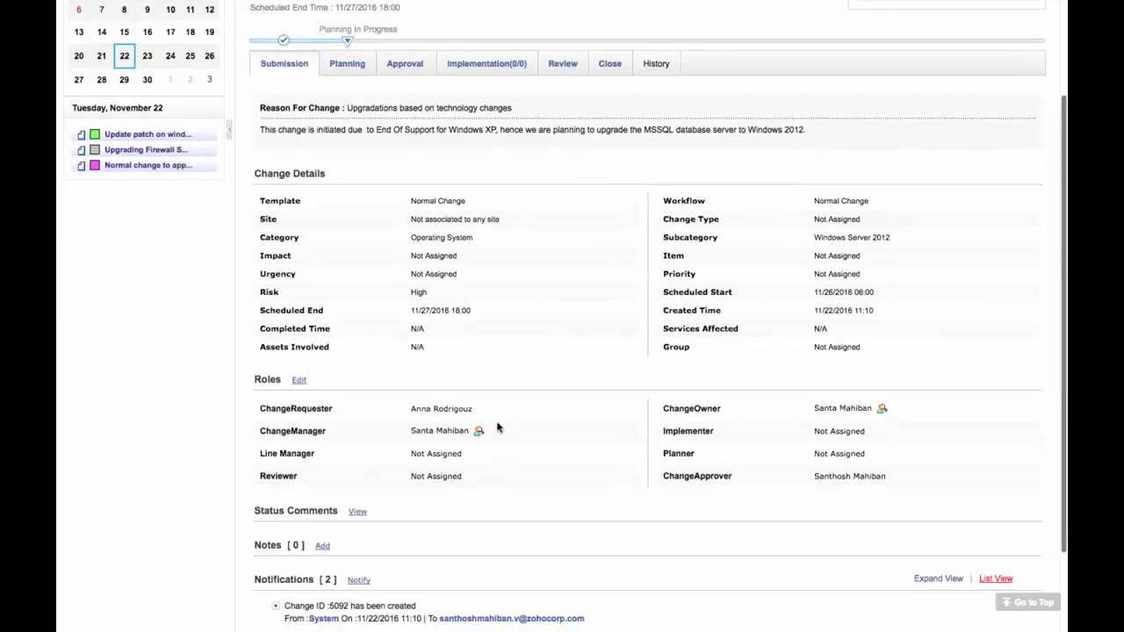
{"action": "scroll", "coordinate": [497, 428], "scroll_direction": "down", "scroll_amount": 3}
{"action": "scroll", "coordinate": [497, 427], "scroll_direction": "up", "scroll_amount": 4}
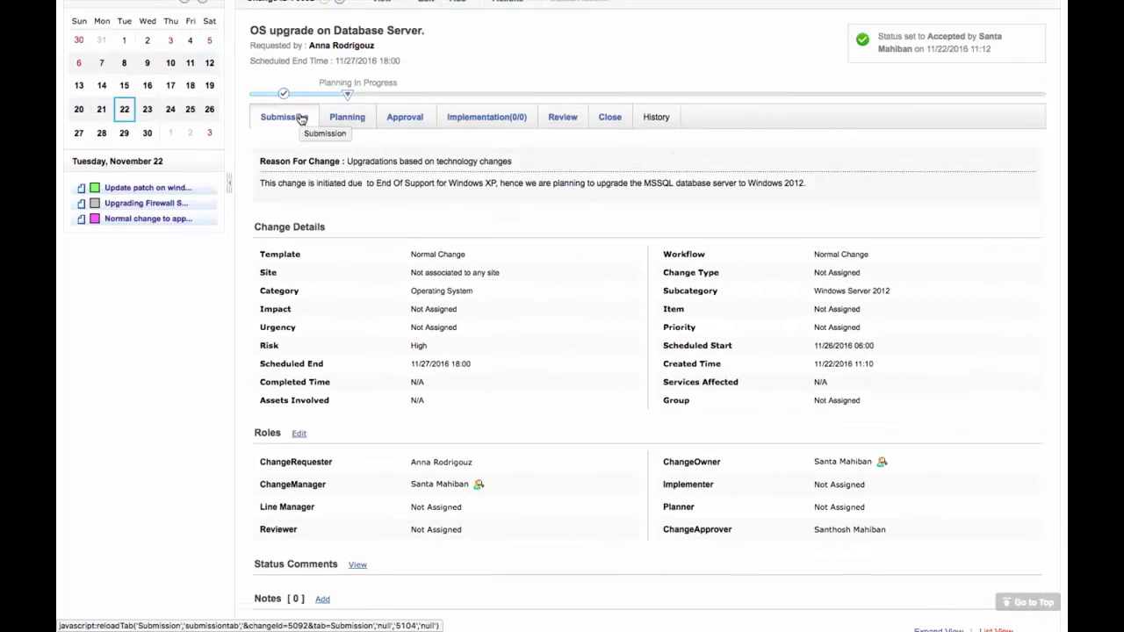
- Review the change's planning stage, covering impact, roll out and backout plans, downtime, and associated problems and incidents
{"action": "left_click", "coordinate": [341, 119]}
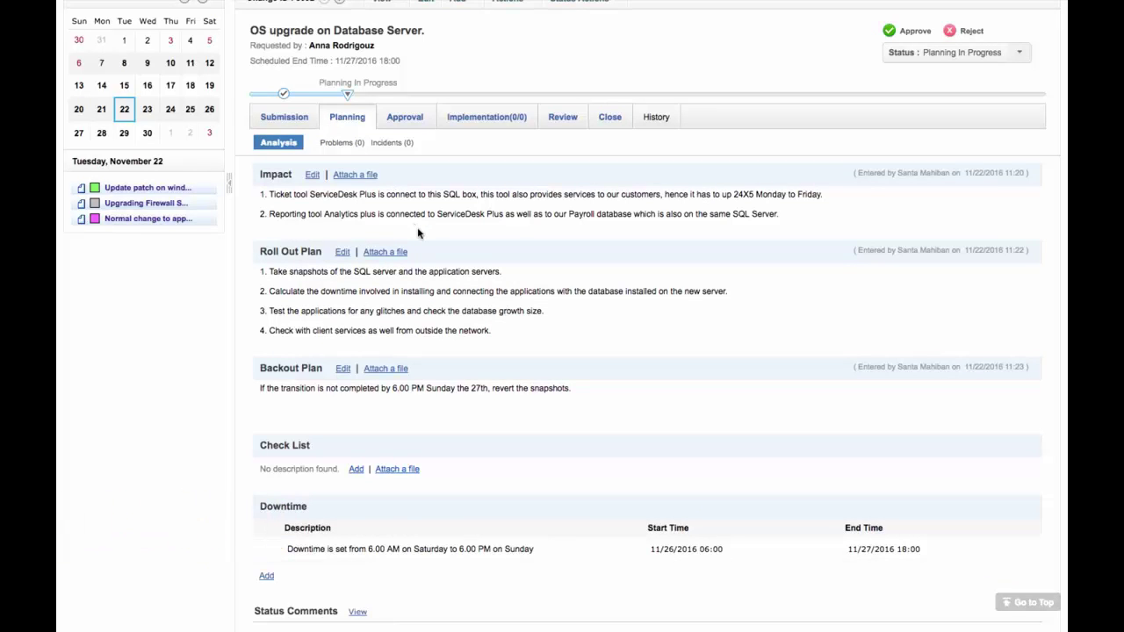
{"action": "scroll", "coordinate": [417, 233], "scroll_direction": "down", "scroll_amount": 3}
{"action": "scroll", "coordinate": [418, 232], "scroll_direction": "up", "scroll_amount": 3}
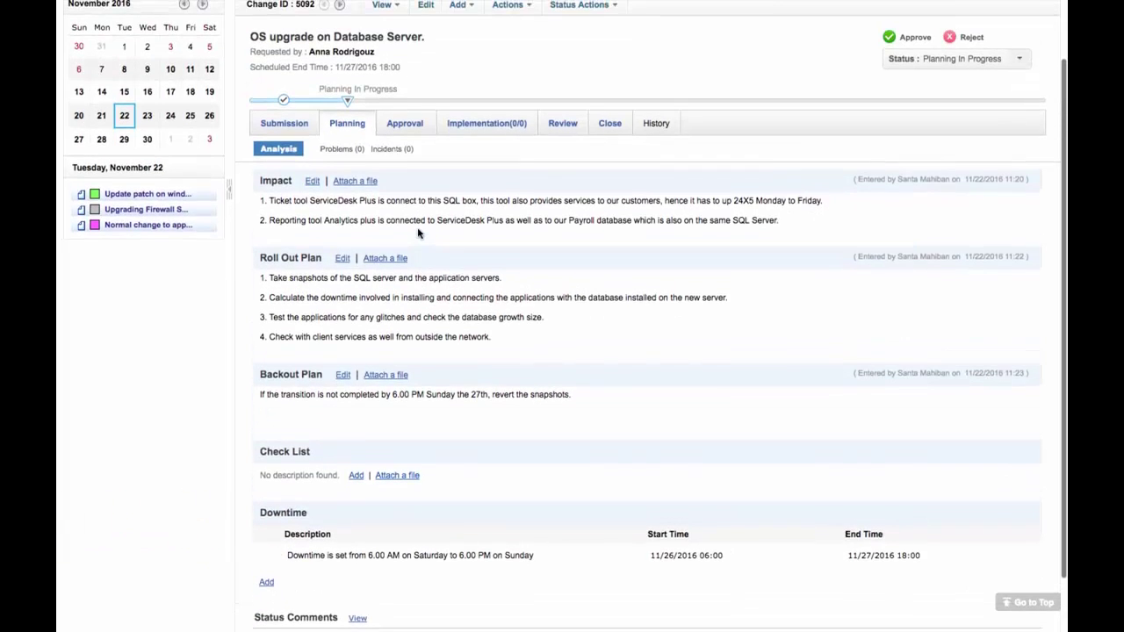
{"action": "left_click", "coordinate": [352, 151]}
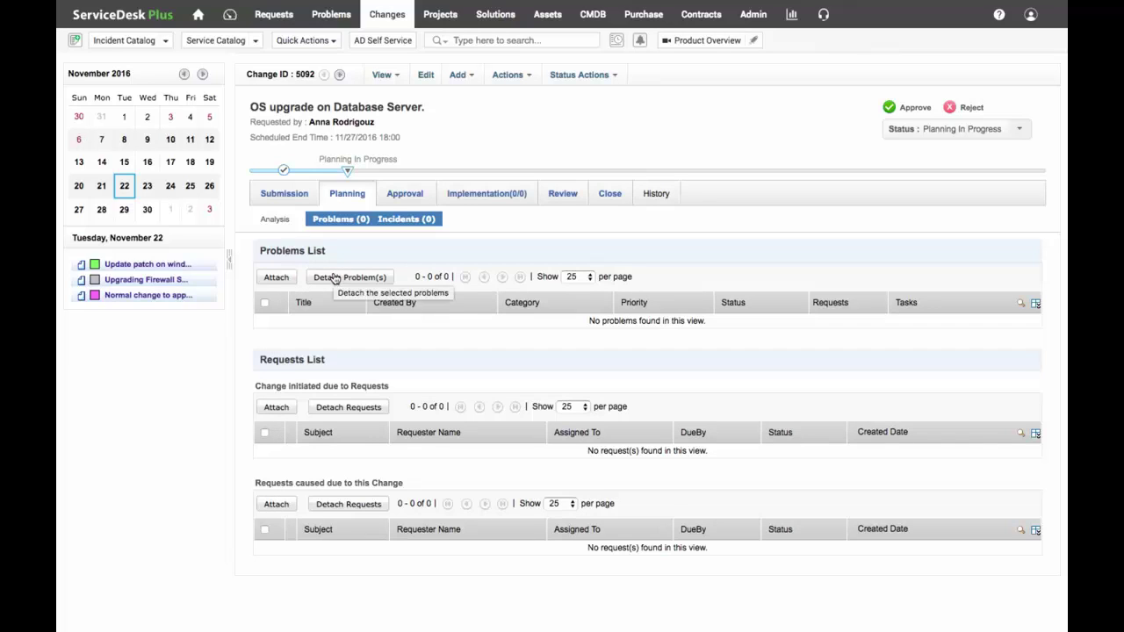
{"action": "left_click", "coordinate": [356, 194]}
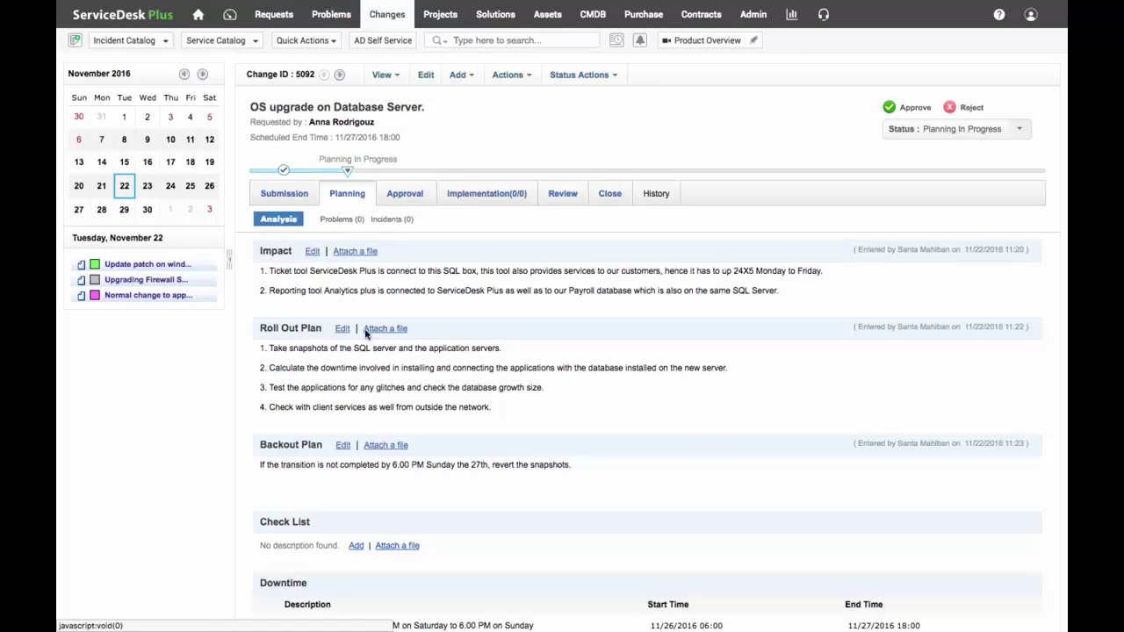
{"action": "scroll", "coordinate": [363, 334], "scroll_direction": "down", "scroll_amount": 3}
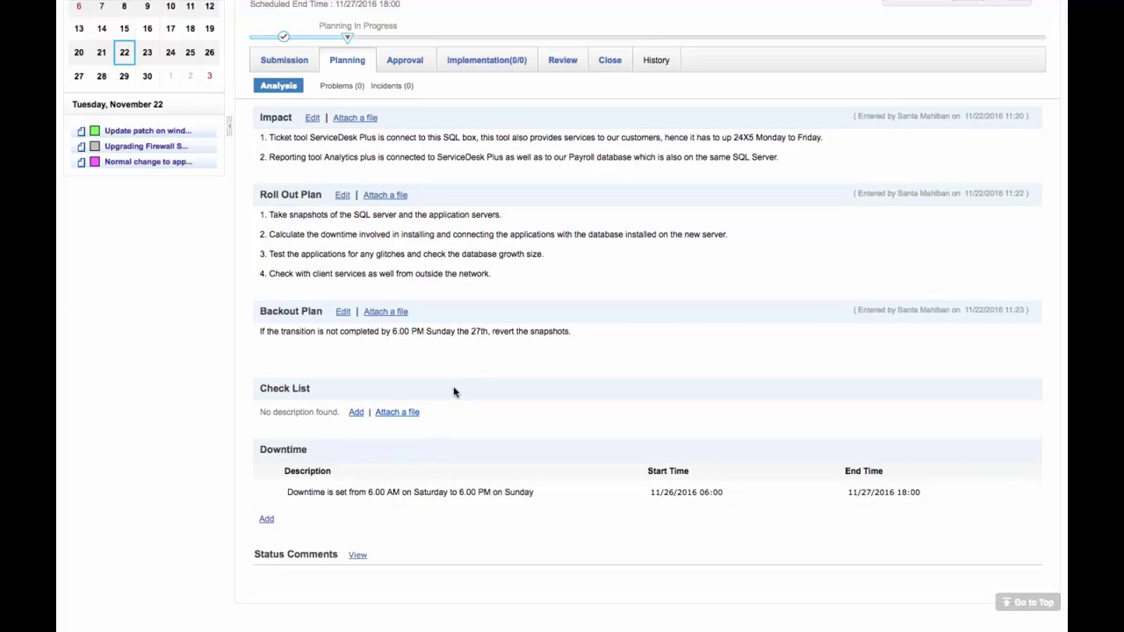
{"action": "scroll", "coordinate": [454, 390], "scroll_direction": "up", "scroll_amount": 3}
{"action": "scroll", "coordinate": [453, 391], "scroll_direction": "up", "scroll_amount": 1}
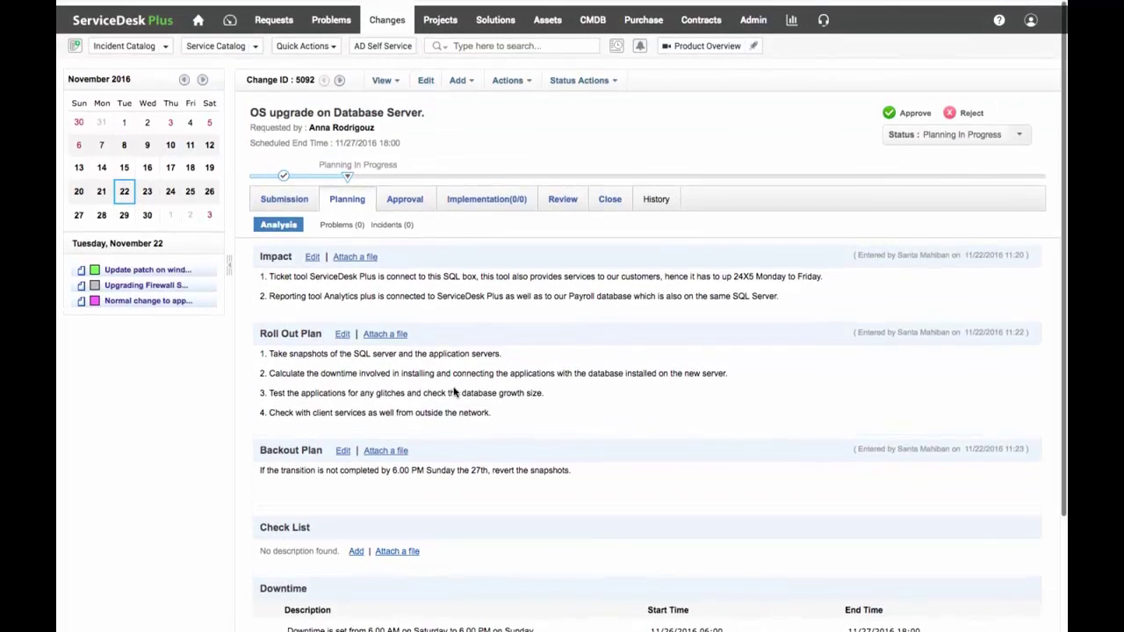
- Approve the planning stage with the status comment "Data provided is valid"
{"action": "left_click", "coordinate": [916, 107]}
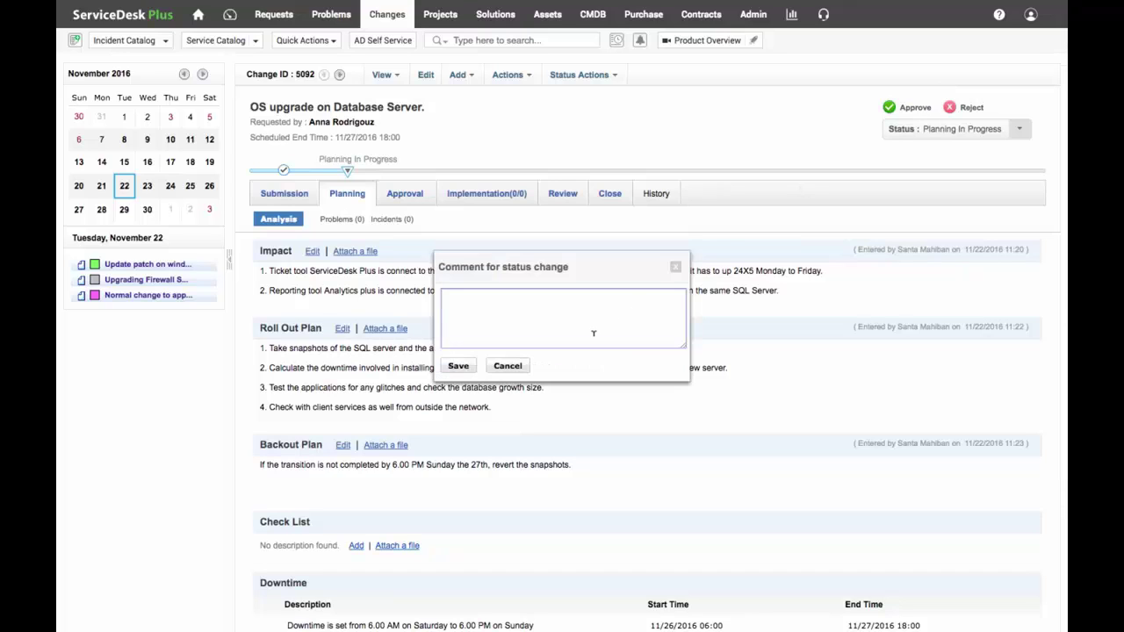
{"action": "type", "text": "Data provided is"}
{"action": "key", "text": "BackSpace"}
{"action": "type", "text": "alid"}
{"action": "left_click", "coordinate": [458, 366]}
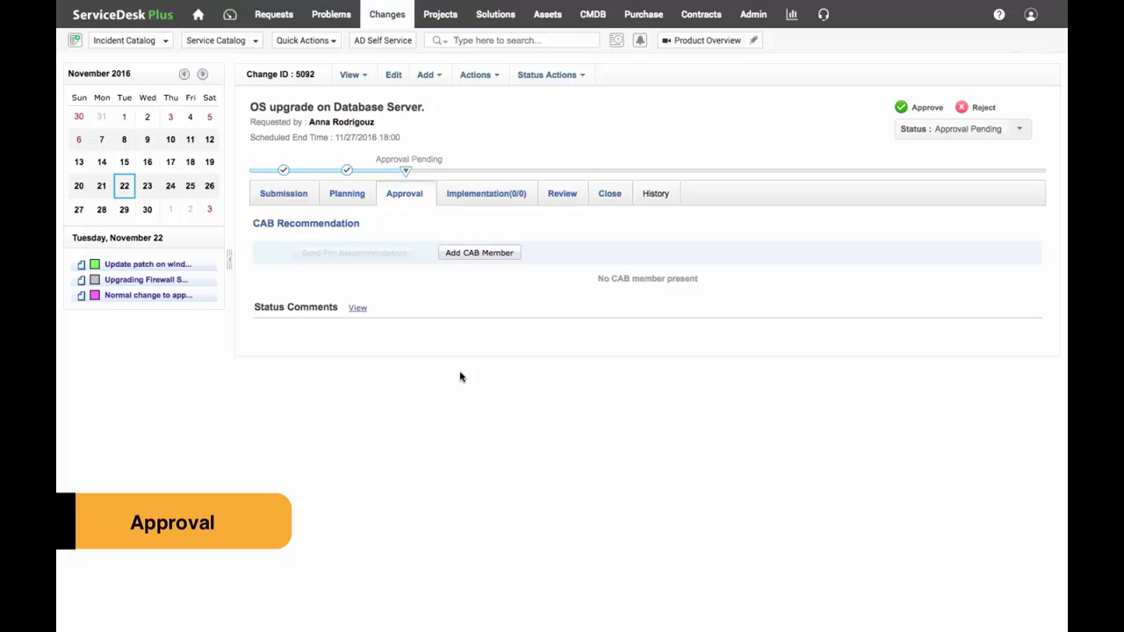
- Add the second listed member of the HR advisory board as a CAB member for the change
{"action": "left_click", "coordinate": [506, 257]}
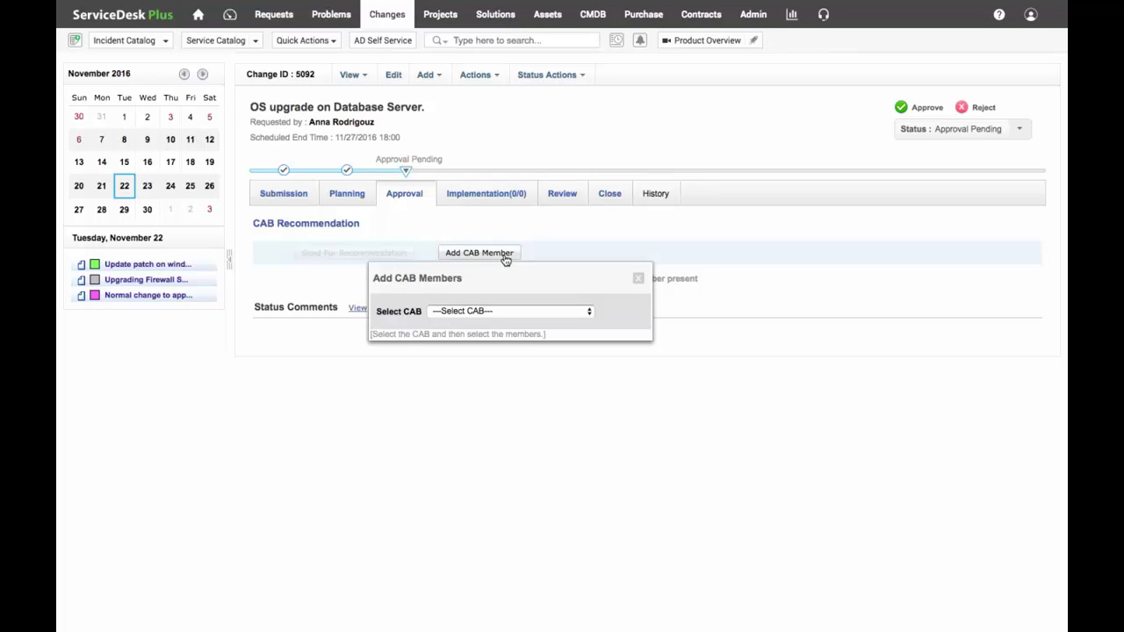
{"action": "left_click", "coordinate": [501, 312]}
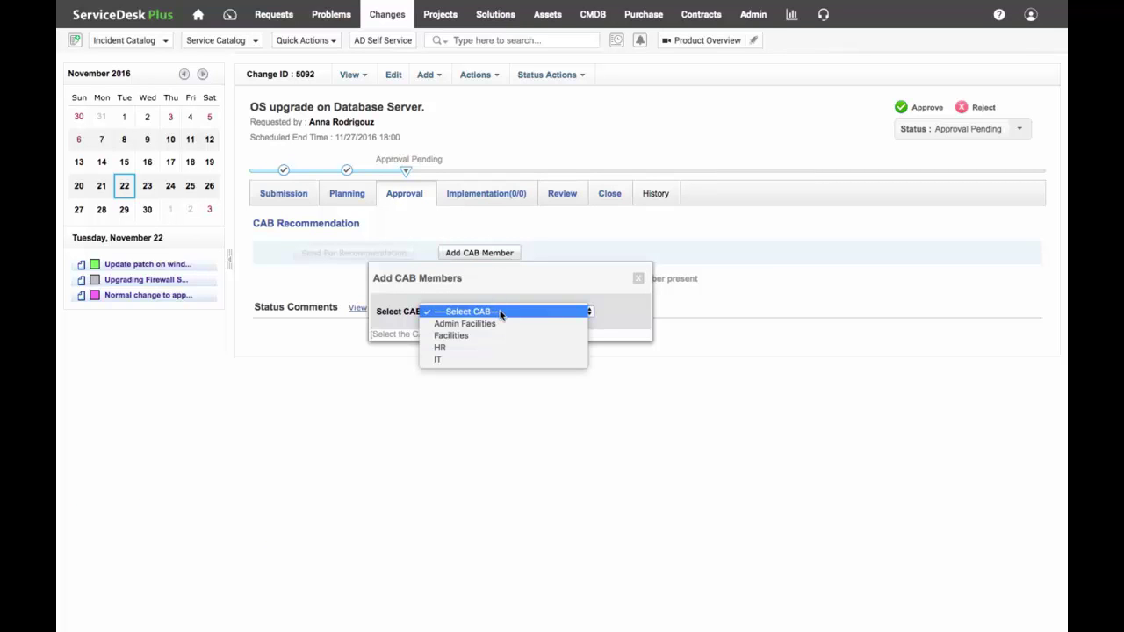
{"action": "left_click", "coordinate": [475, 358]}
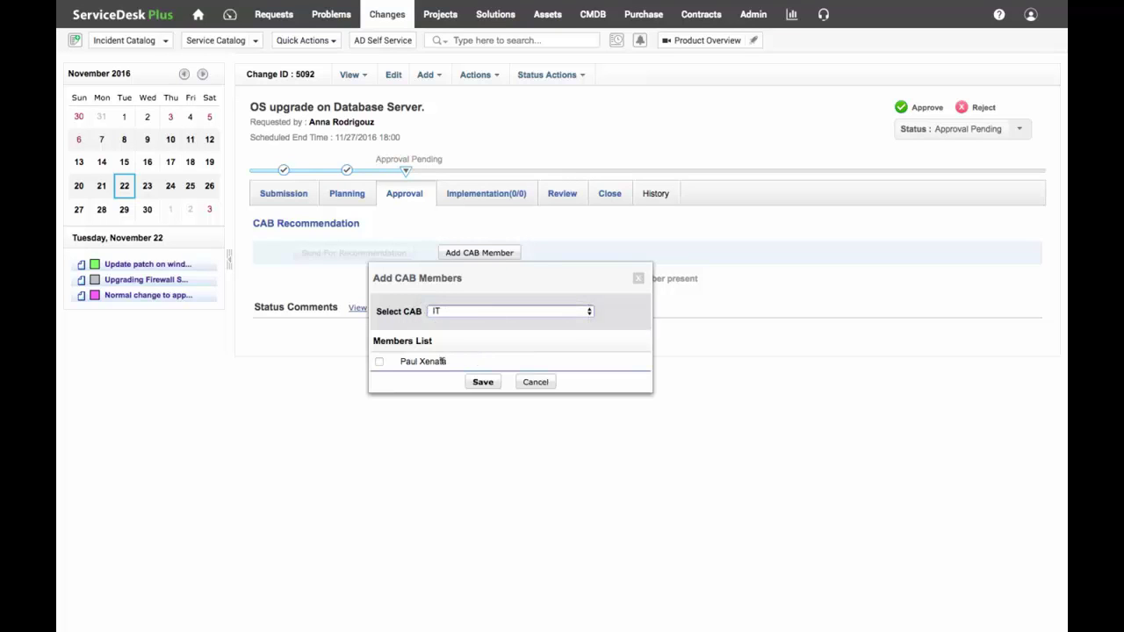
{"action": "left_click", "coordinate": [494, 313]}
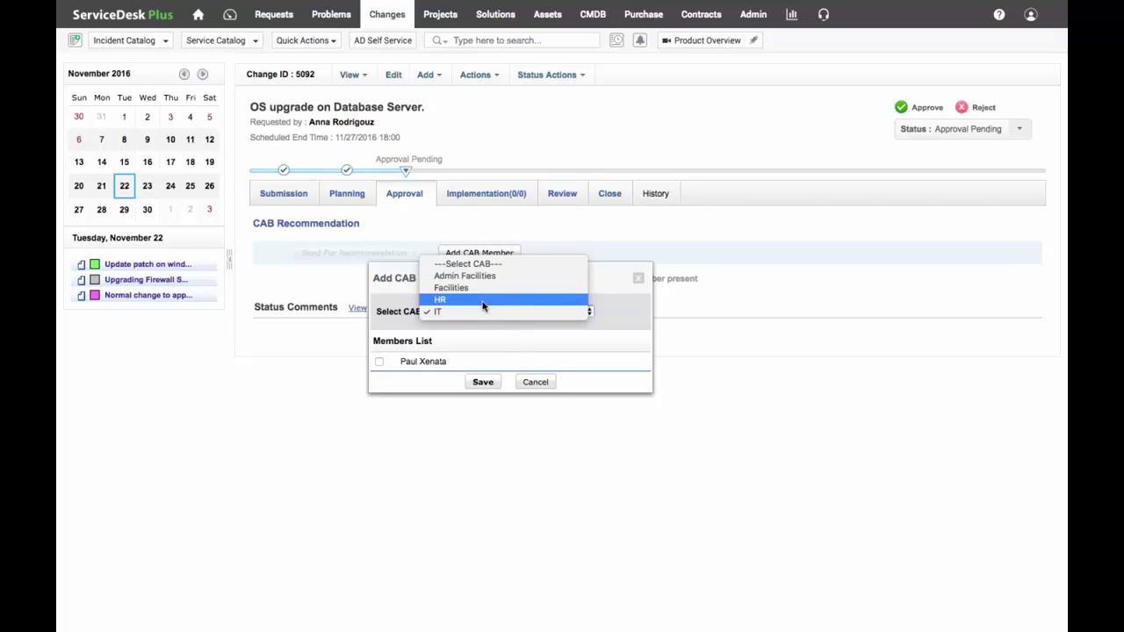
{"action": "left_click", "coordinate": [483, 304]}
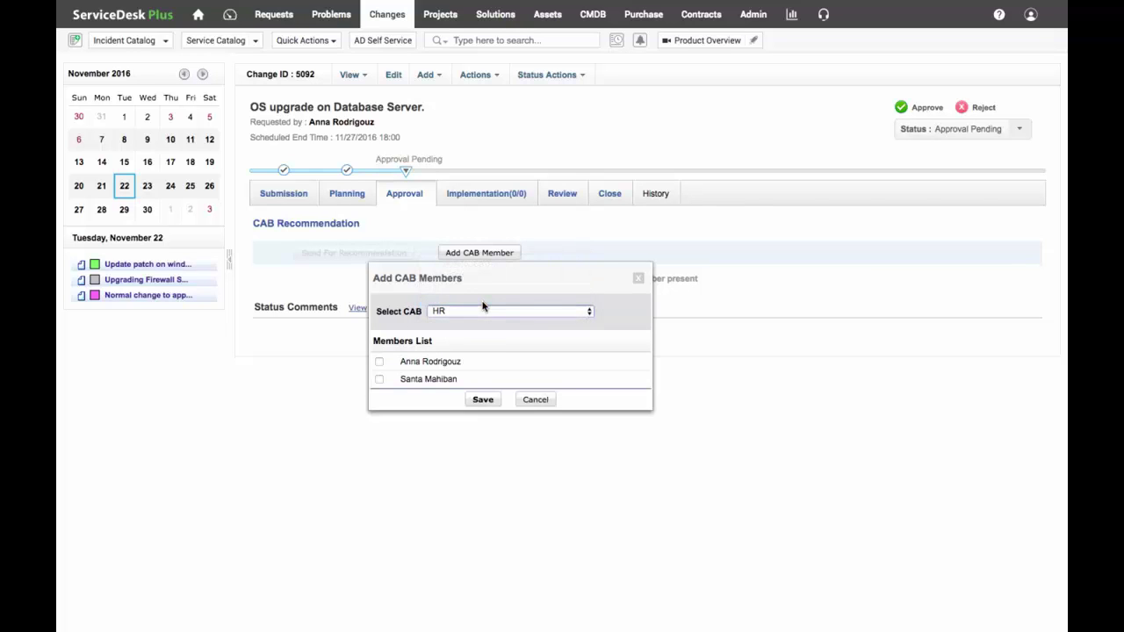
{"action": "left_click", "coordinate": [378, 379]}
{"action": "left_click", "coordinate": [483, 400]}
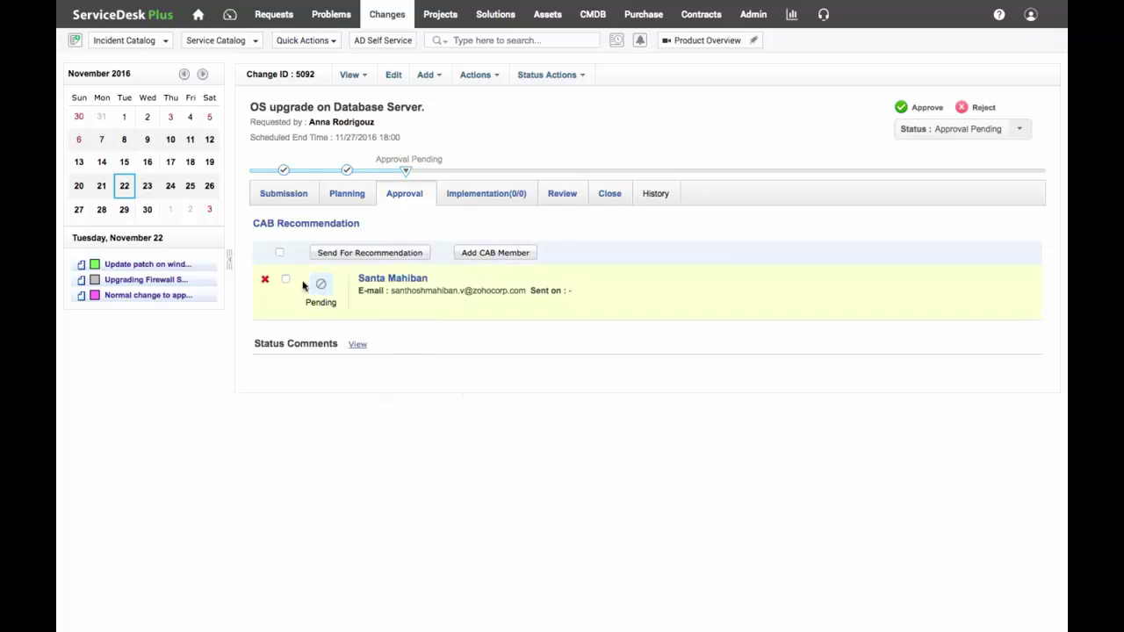
- Select all added CAB members and send them the change for recommendation
{"action": "left_click", "coordinate": [280, 255]}
{"action": "left_click", "coordinate": [358, 253]}
{"action": "left_click", "coordinate": [150, 296]}
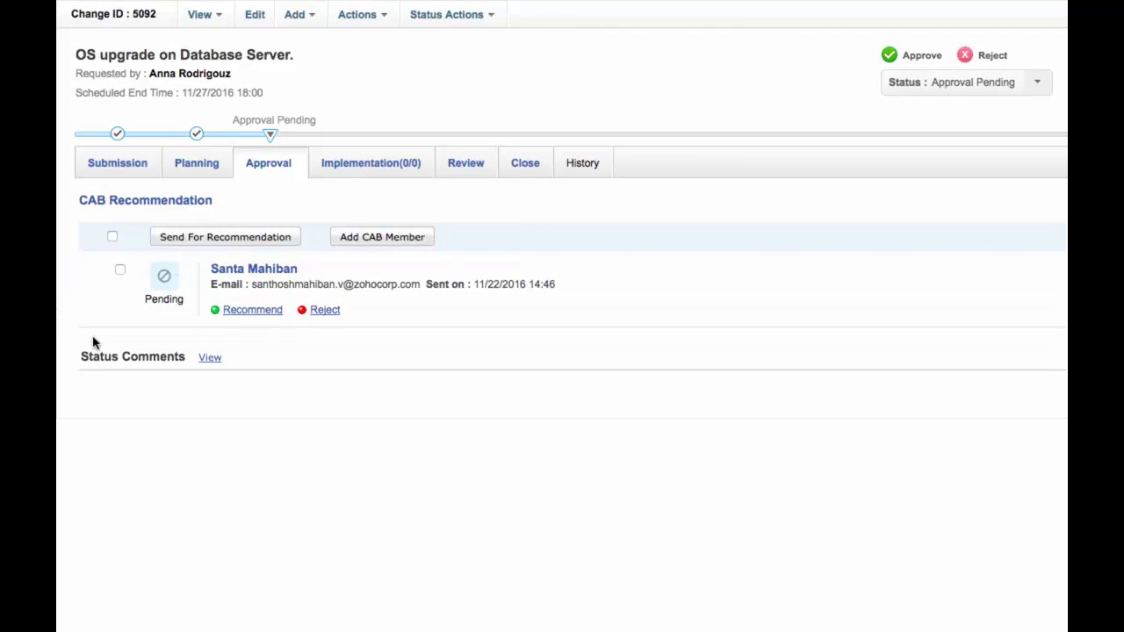
- Recommend the change as the CAB member with the comment "I am with the change process, please proceed"
{"action": "left_click", "coordinate": [252, 310]}
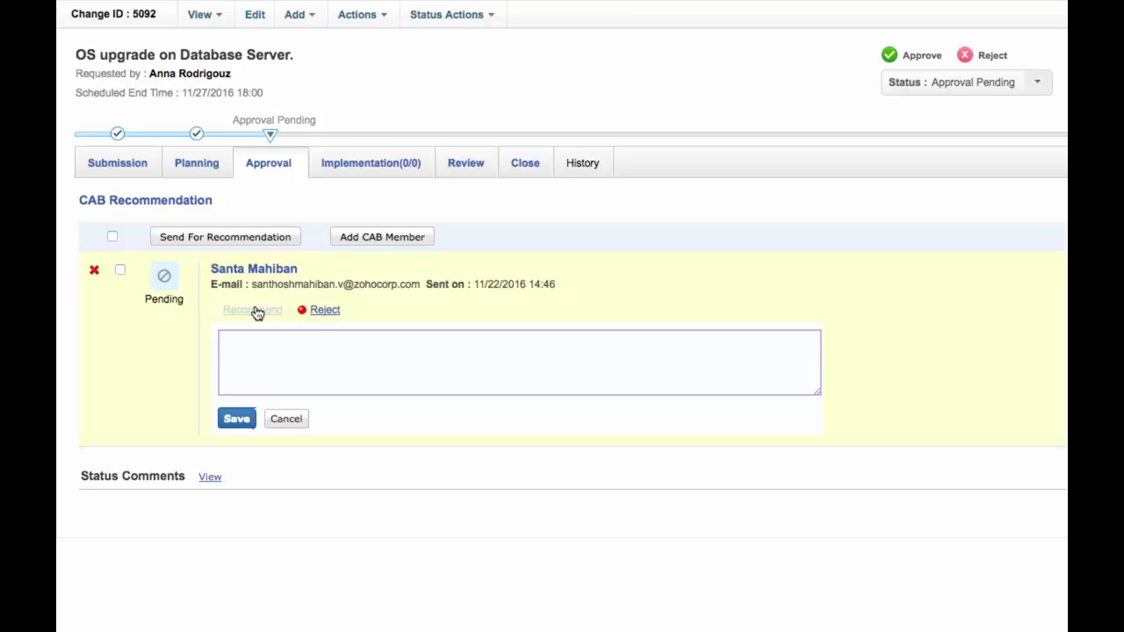
{"action": "type", "text": "I am with the change process, please proceed"}
{"action": "left_click", "coordinate": [237, 418]}
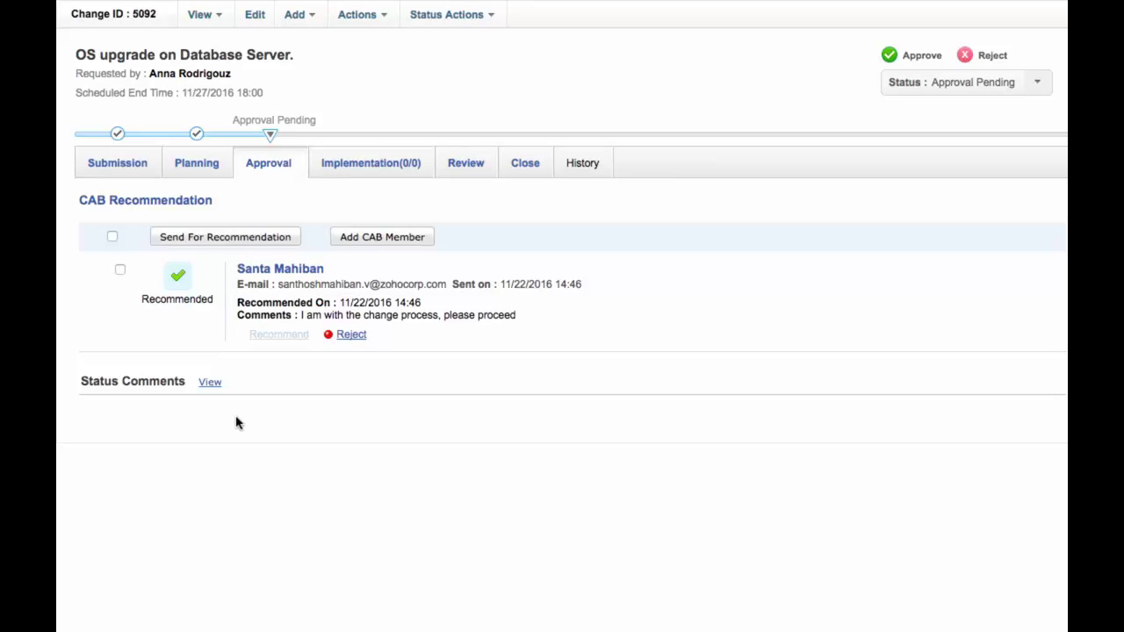
- Approve the change's approval stage with the status comment "Change is approved and ready to be deployed"
{"action": "left_click", "coordinate": [940, 88]}
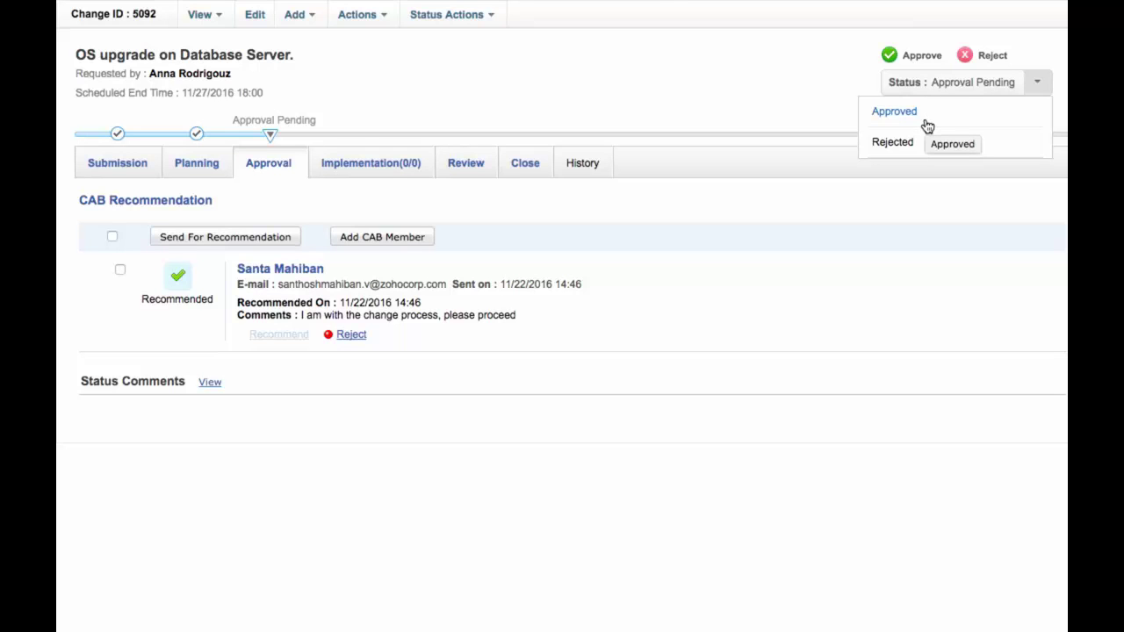
{"action": "left_click", "coordinate": [927, 125]}
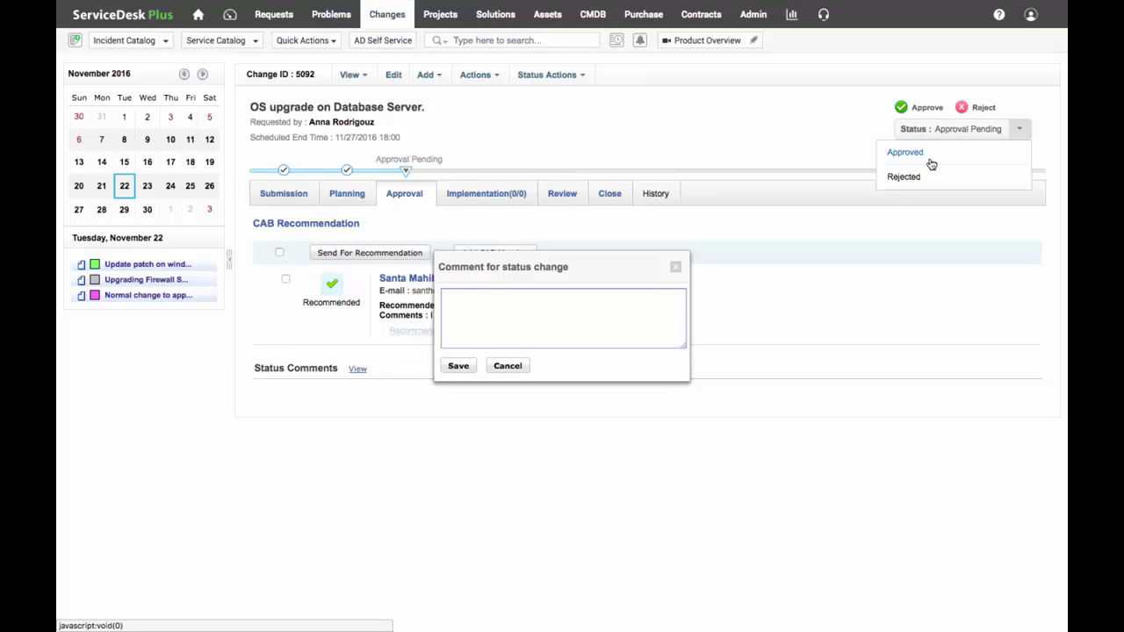
{"action": "type", "text": "Change is approved and ready to be deployed"}
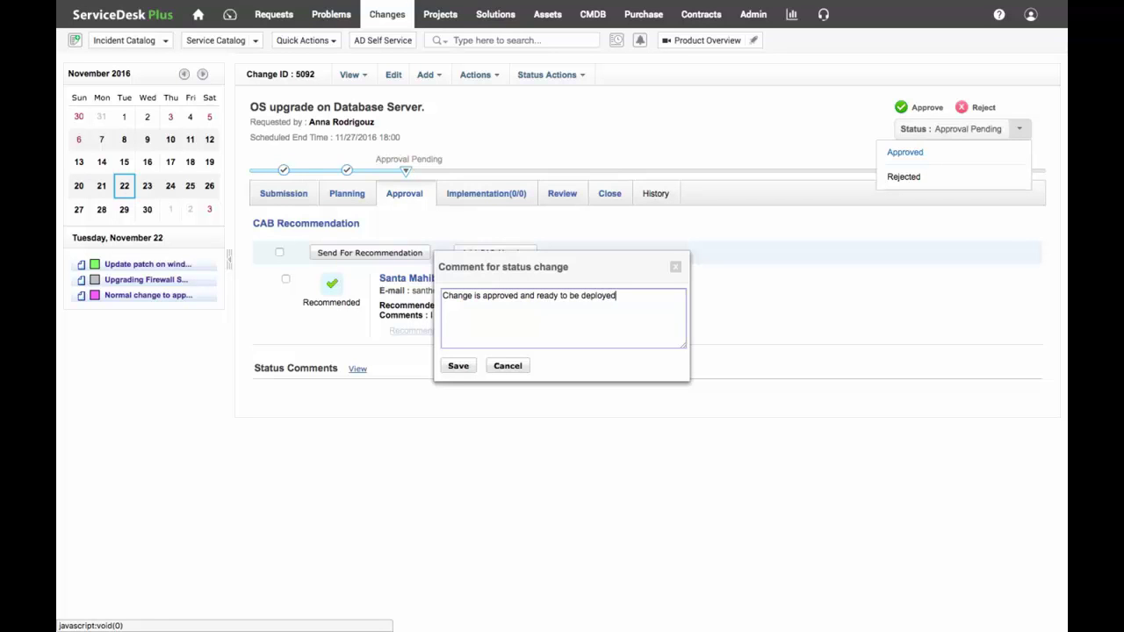
{"action": "left_click", "coordinate": [467, 366]}
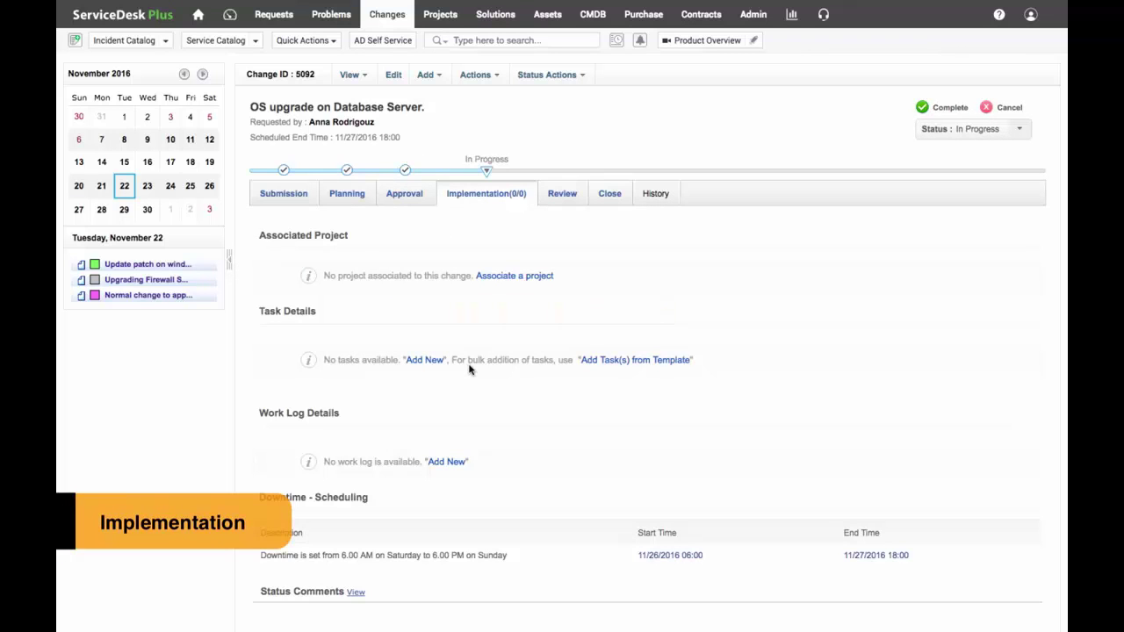
- Examine the implementation stage's downtime schedule and its options for adding tasks from a template or as a new task
{"action": "scroll", "coordinate": [469, 389], "scroll_direction": "down", "scroll_amount": 1}
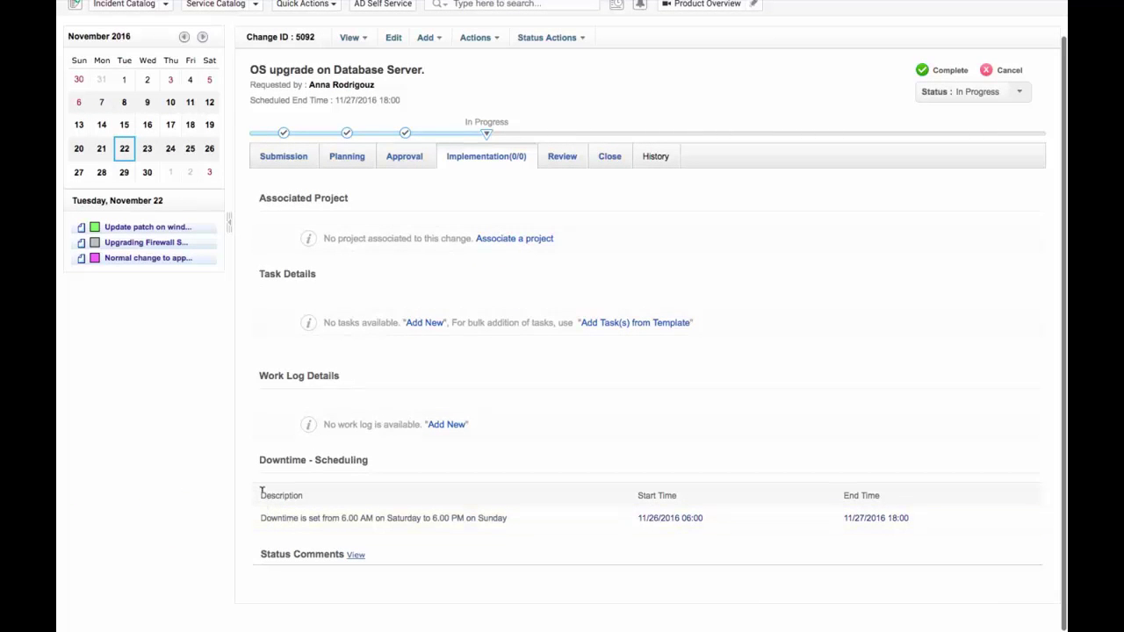
{"action": "left_click_drag", "start_coordinate": [261, 491], "coordinate": [354, 532]}
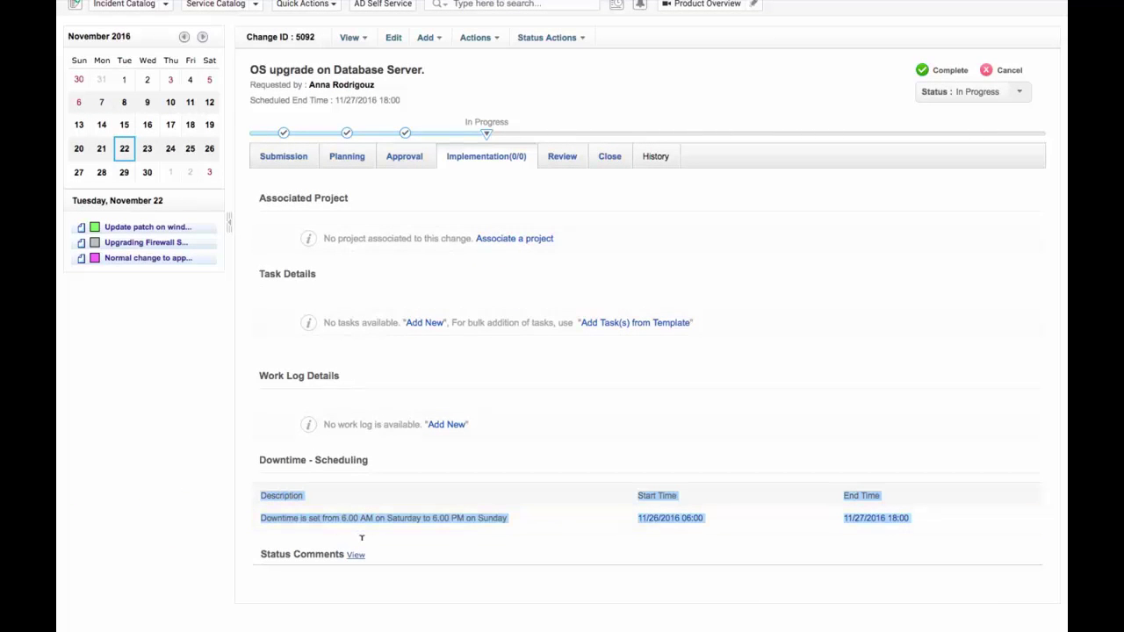
{"action": "left_click", "coordinate": [408, 413]}
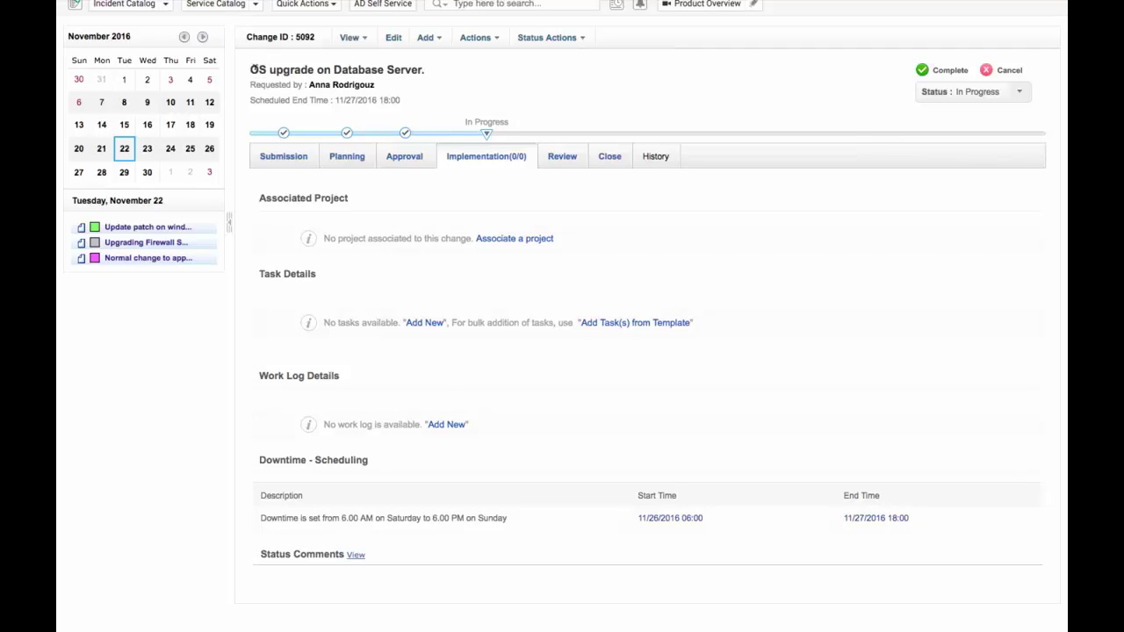
{"action": "triple_click", "coordinate": [253, 69]}
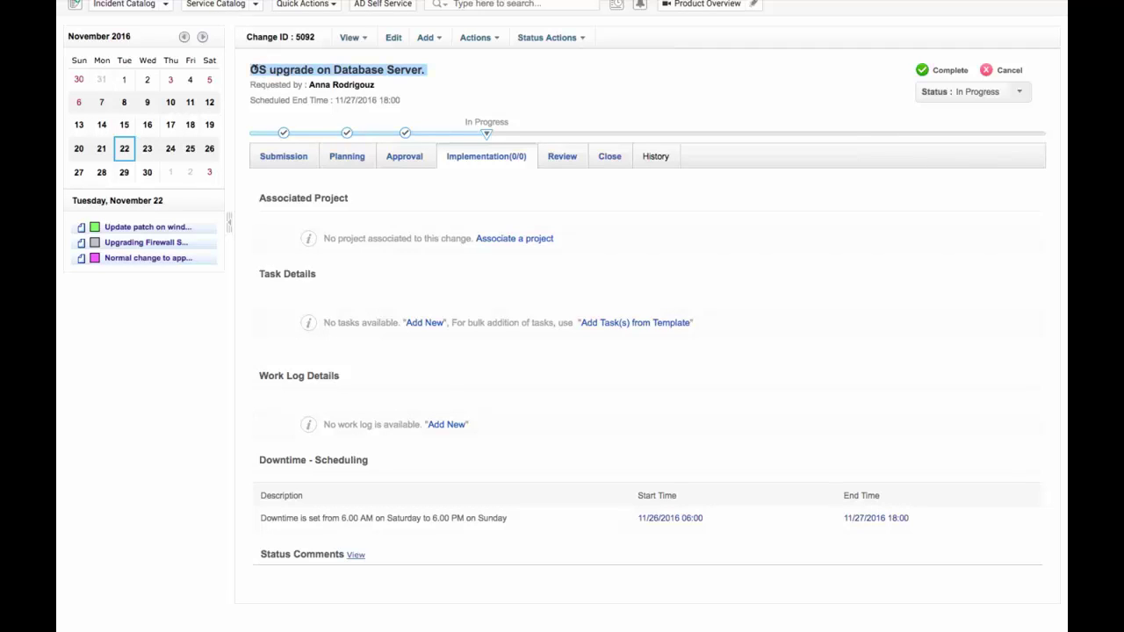
{"action": "left_click", "coordinate": [632, 325]}
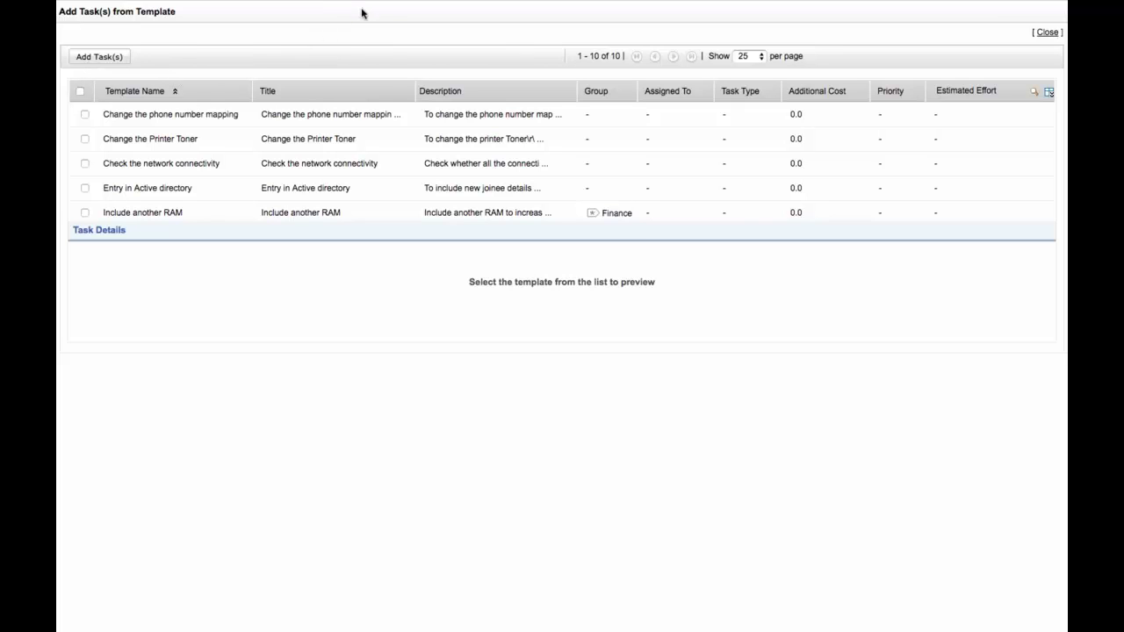
{"action": "left_click", "coordinate": [1047, 32]}
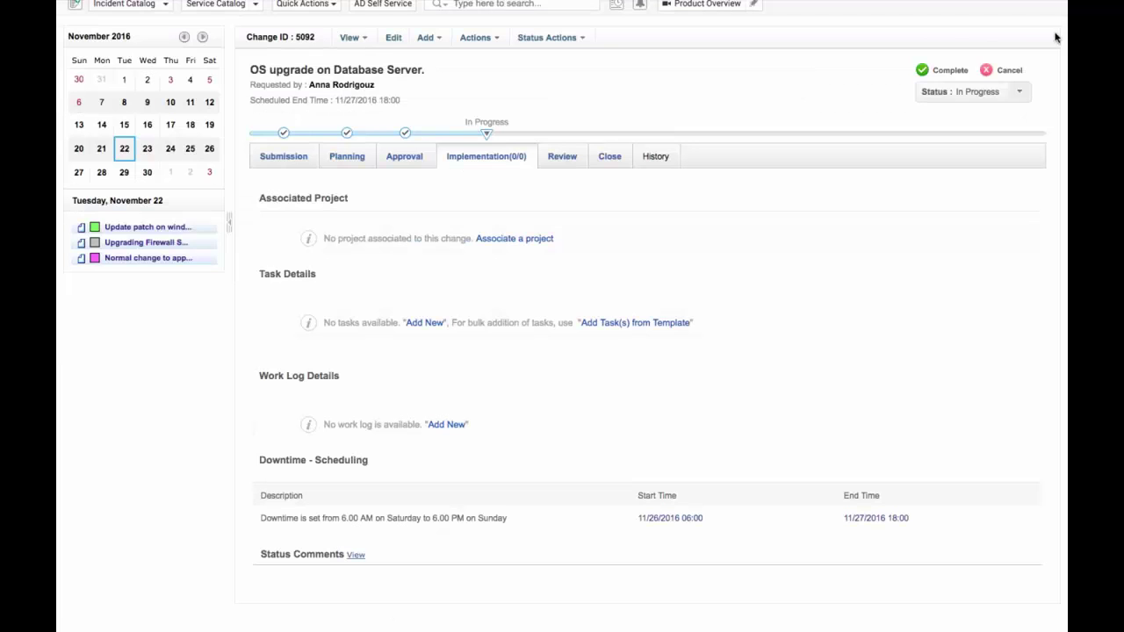
{"action": "left_click", "coordinate": [425, 324]}
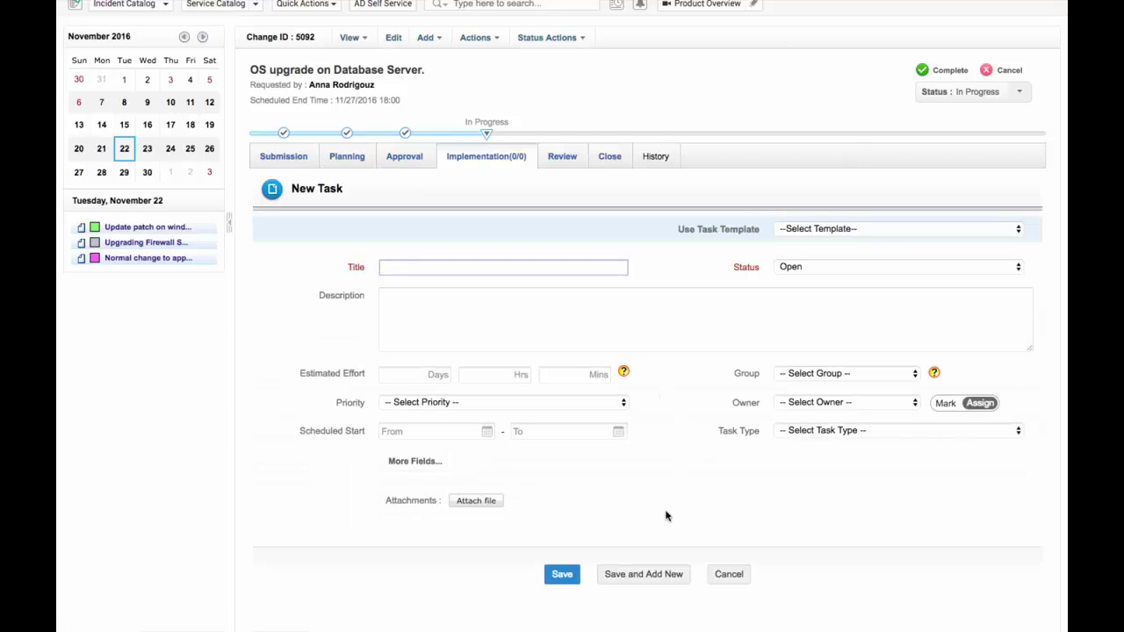
{"action": "left_click", "coordinate": [729, 577]}
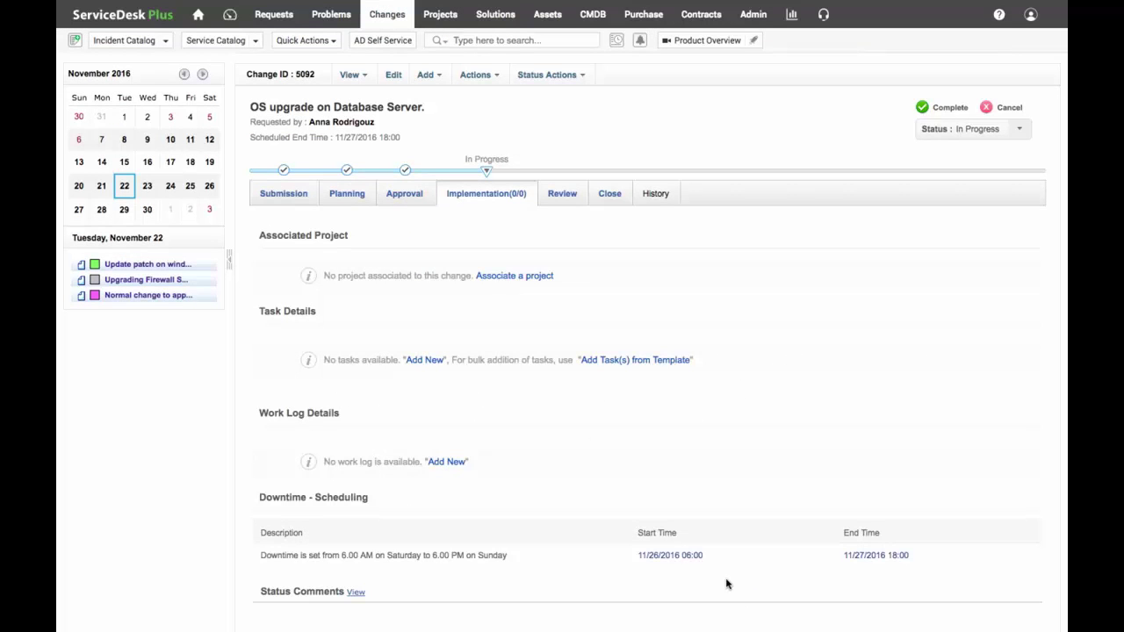
- Examine the milestones of the project "OS upgrade from Windows XP to Windows 2012" and the tasks under "Installing of new database server"
{"action": "left_click", "coordinate": [452, 24]}
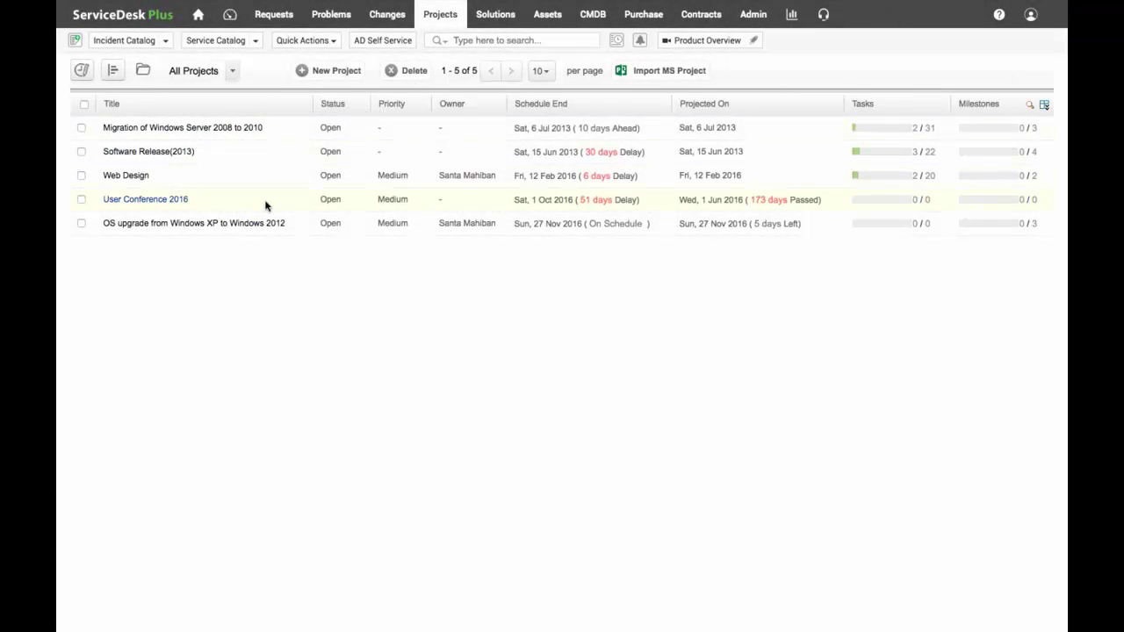
{"action": "left_click", "coordinate": [248, 225]}
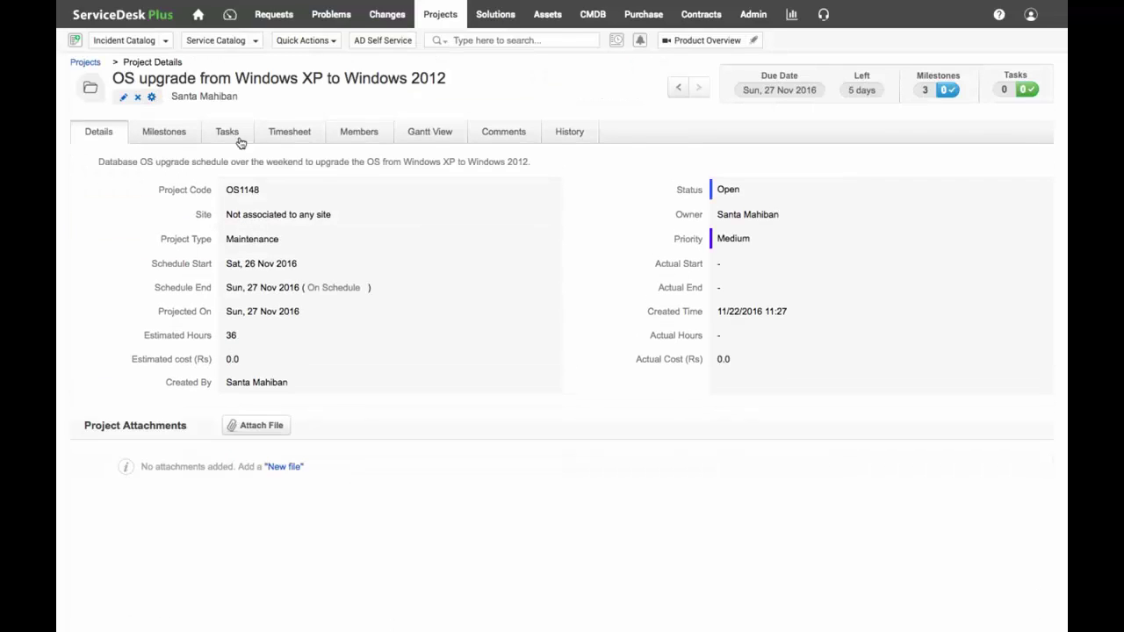
{"action": "right_click", "coordinate": [186, 138]}
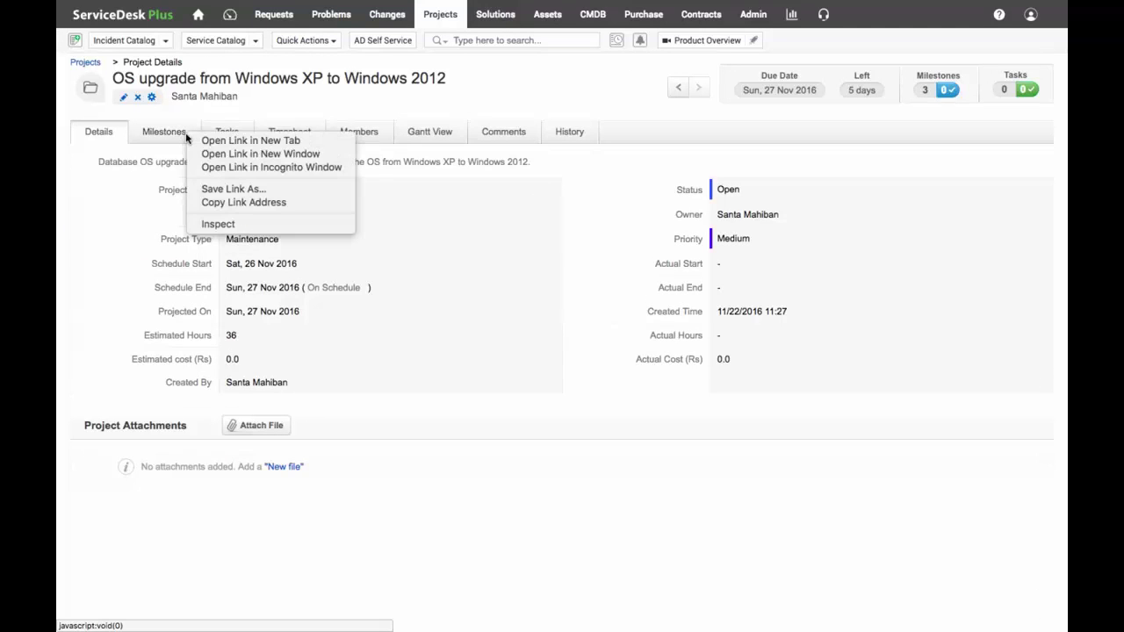
{"action": "left_click", "coordinate": [161, 138]}
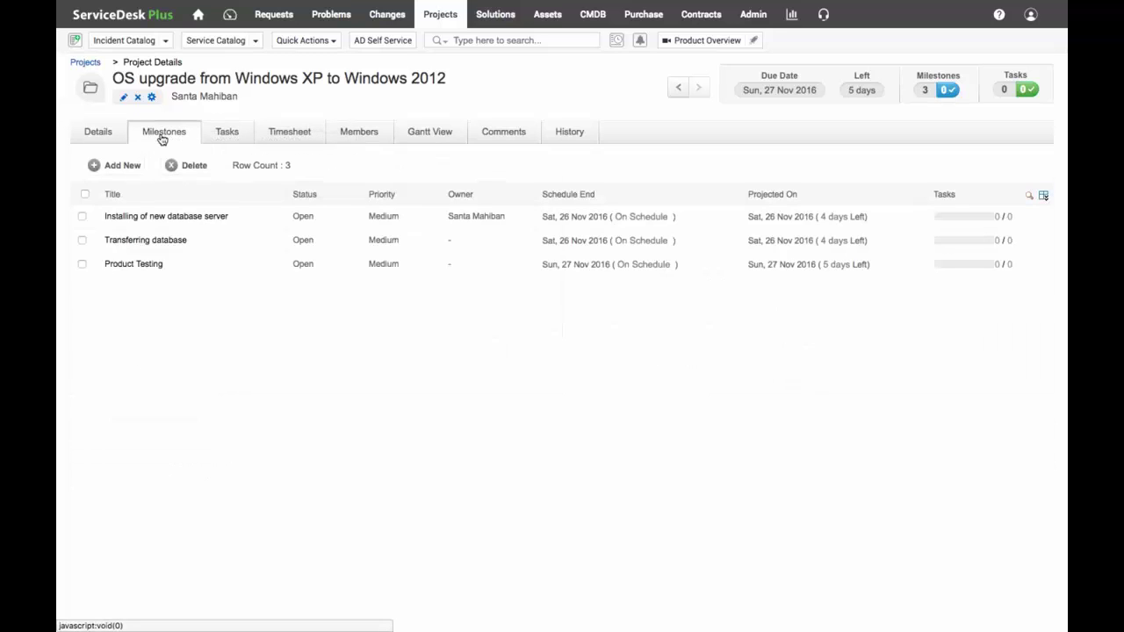
{"action": "left_click", "coordinate": [161, 216]}
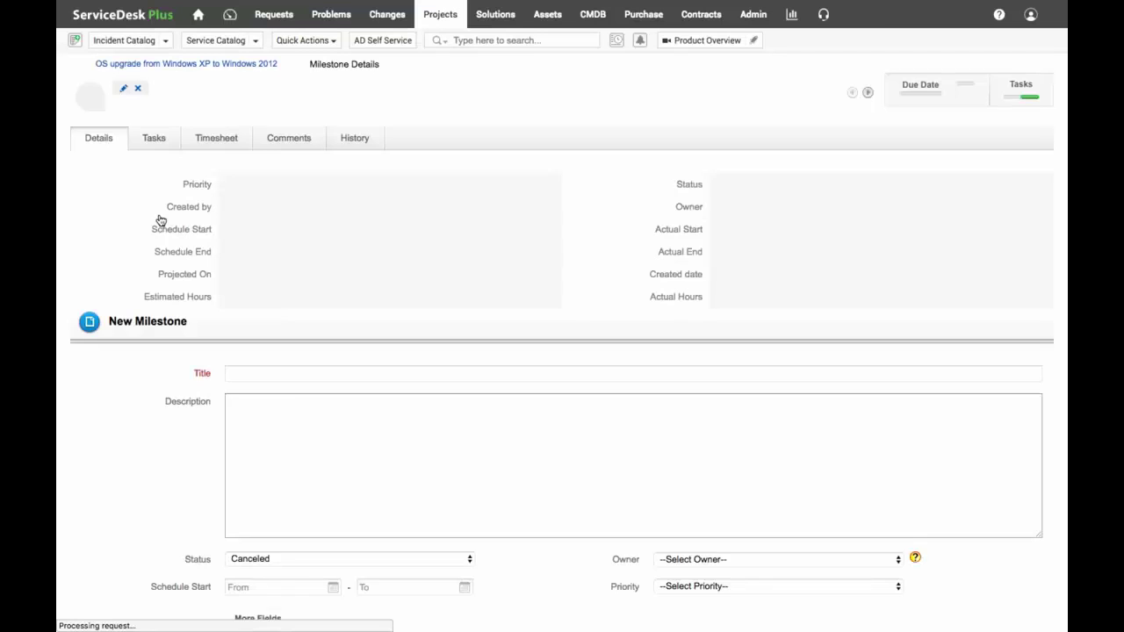
{"action": "left_click", "coordinate": [156, 142]}
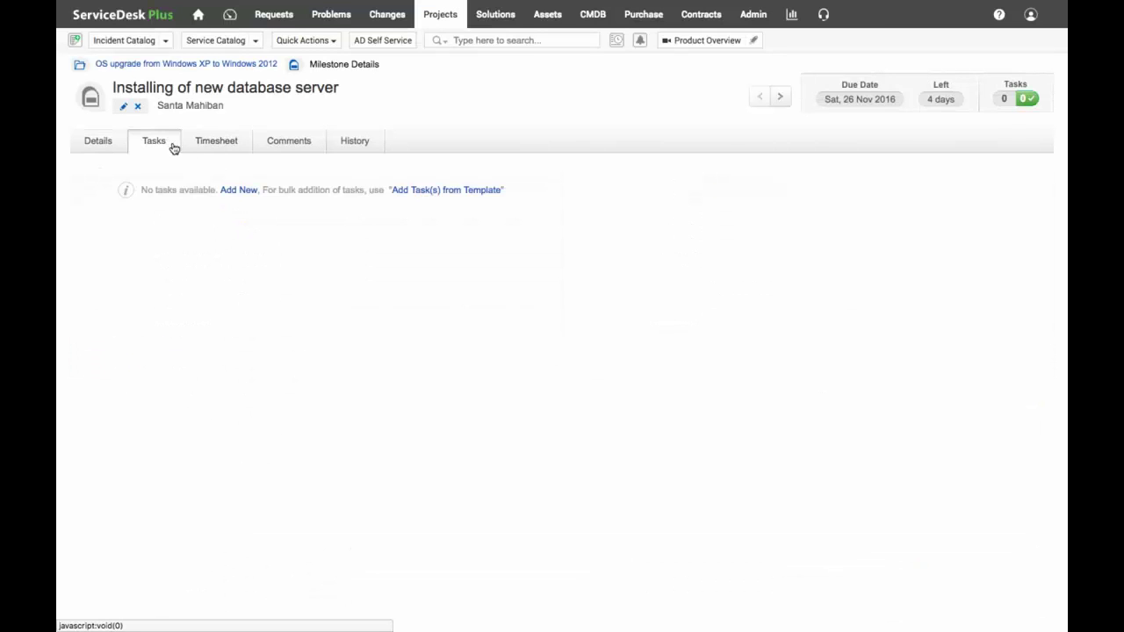
{"action": "left_click", "coordinate": [211, 68]}
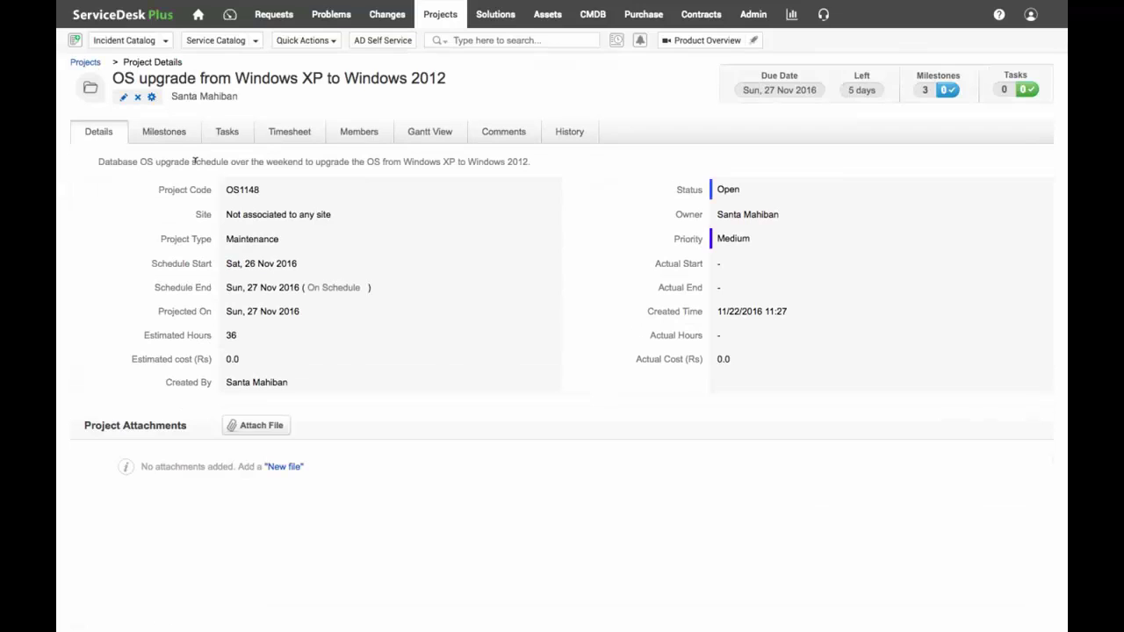
{"action": "left_click", "coordinate": [151, 97]}
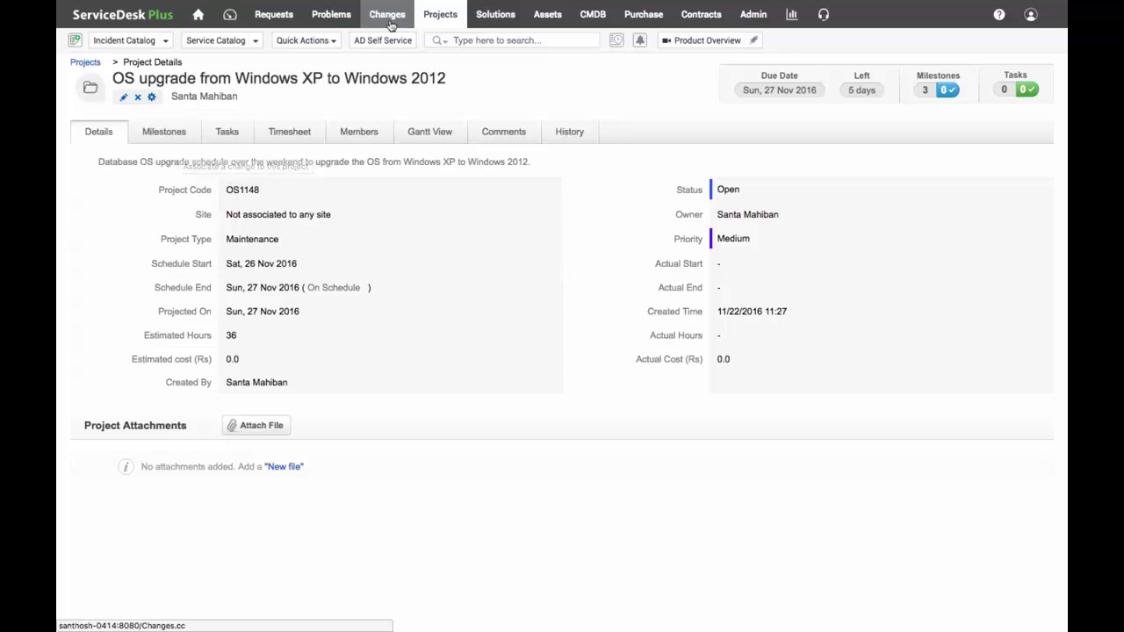
- Associate the database server change with the project "OS upgrade from Windows XP to Windows 2012"
{"action": "mouse_move", "coordinate": [303, 14]}
{"action": "left_click", "coordinate": [211, 31]}
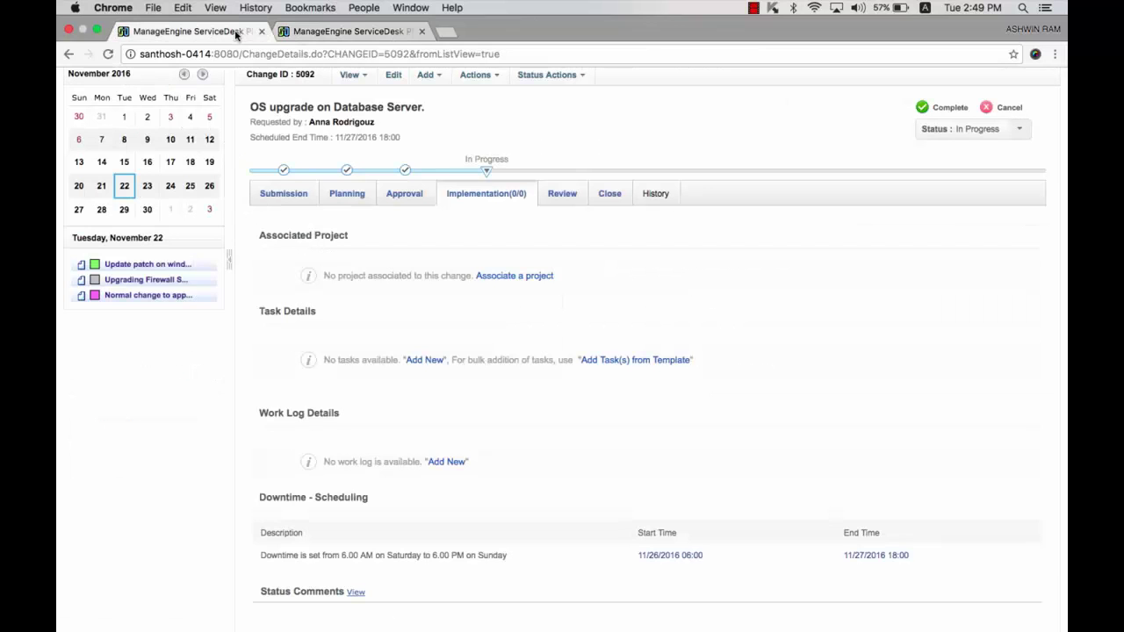
{"action": "left_click", "coordinate": [518, 276]}
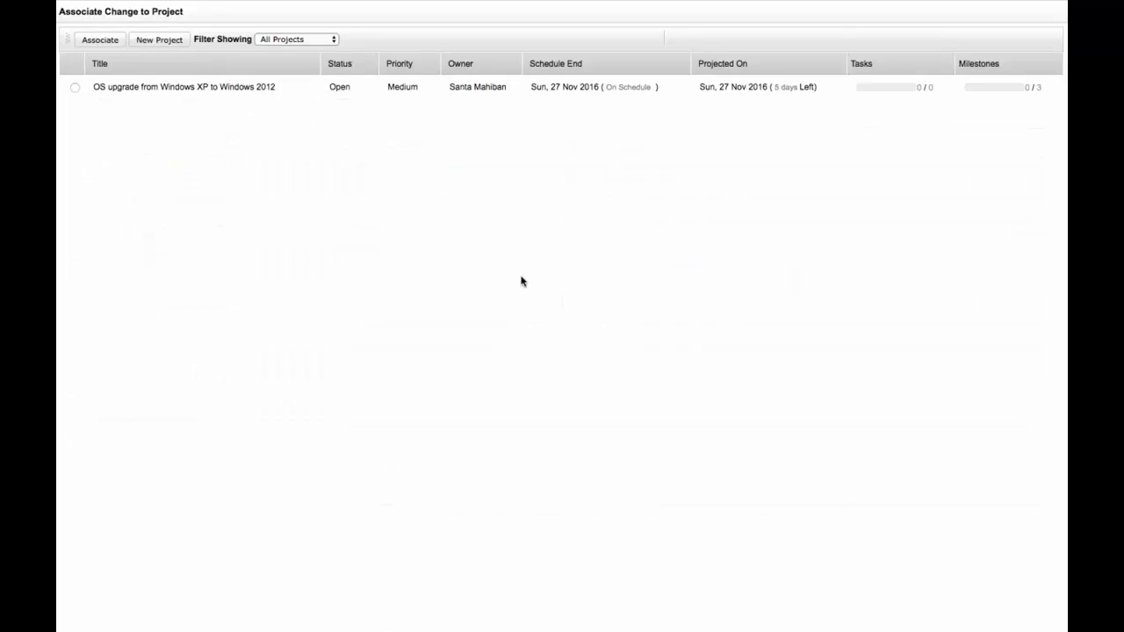
{"action": "left_click", "coordinate": [75, 87]}
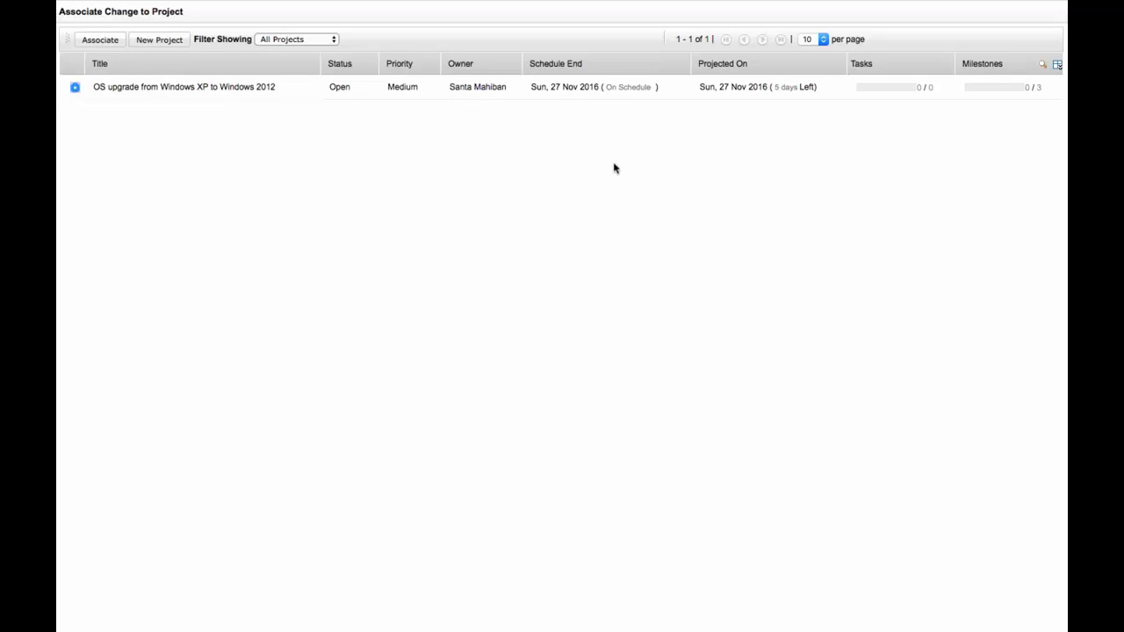
{"action": "left_click", "coordinate": [91, 39]}
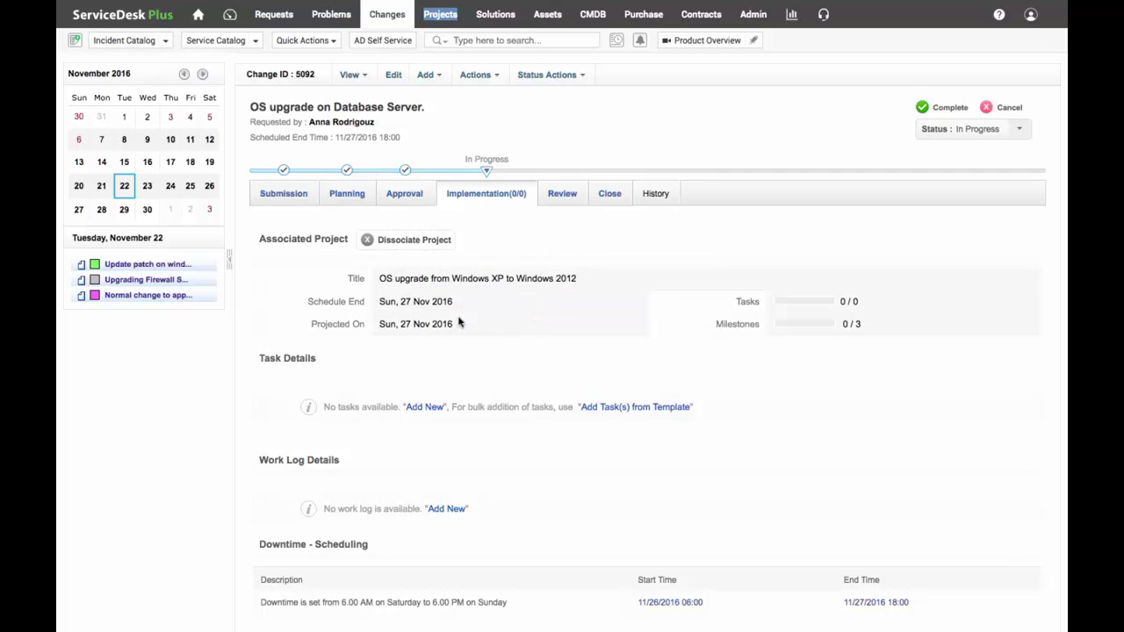
- View the users available as members of the "OS upgrade from Windows XP to Windows 2012" project
{"action": "left_click", "coordinate": [503, 279]}
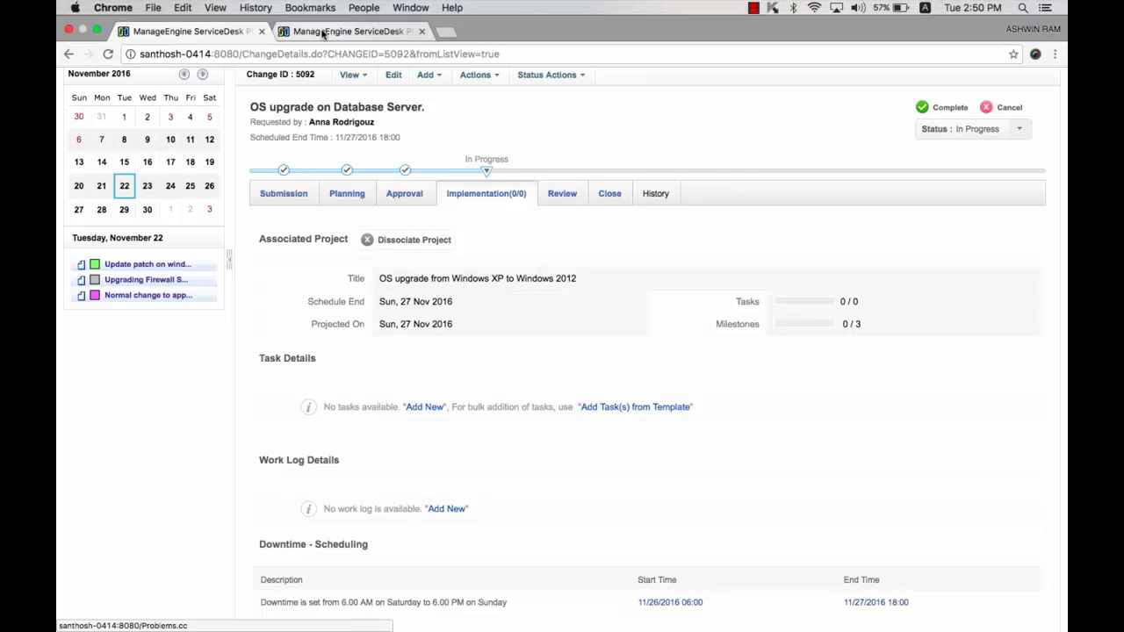
{"action": "key", "text": "ctrl+super+f"}
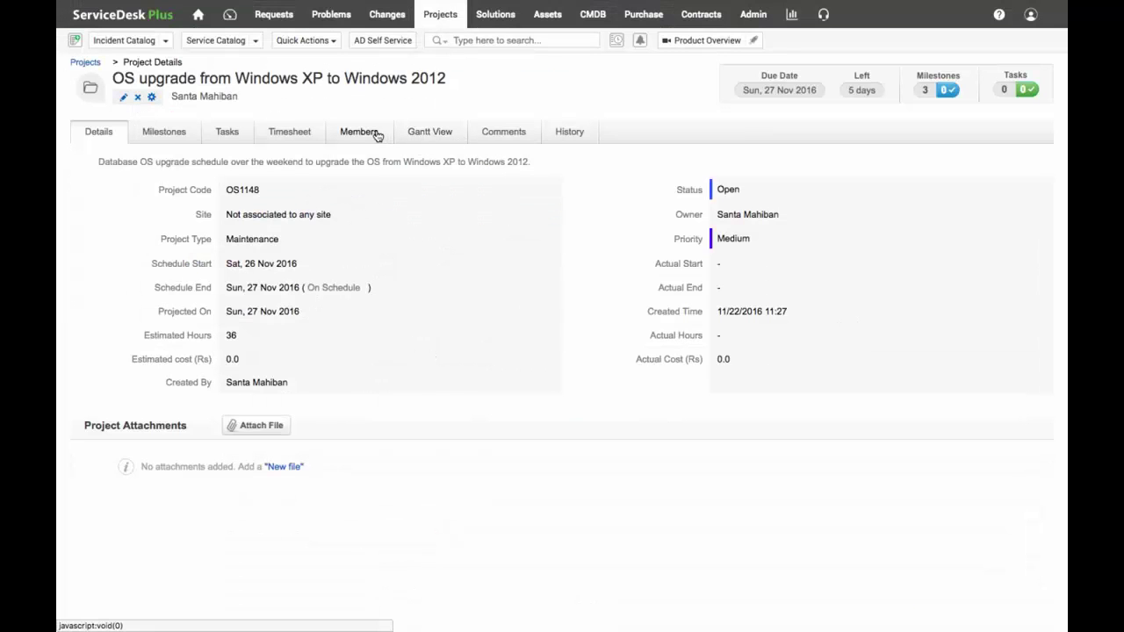
{"action": "left_click", "coordinate": [374, 133]}
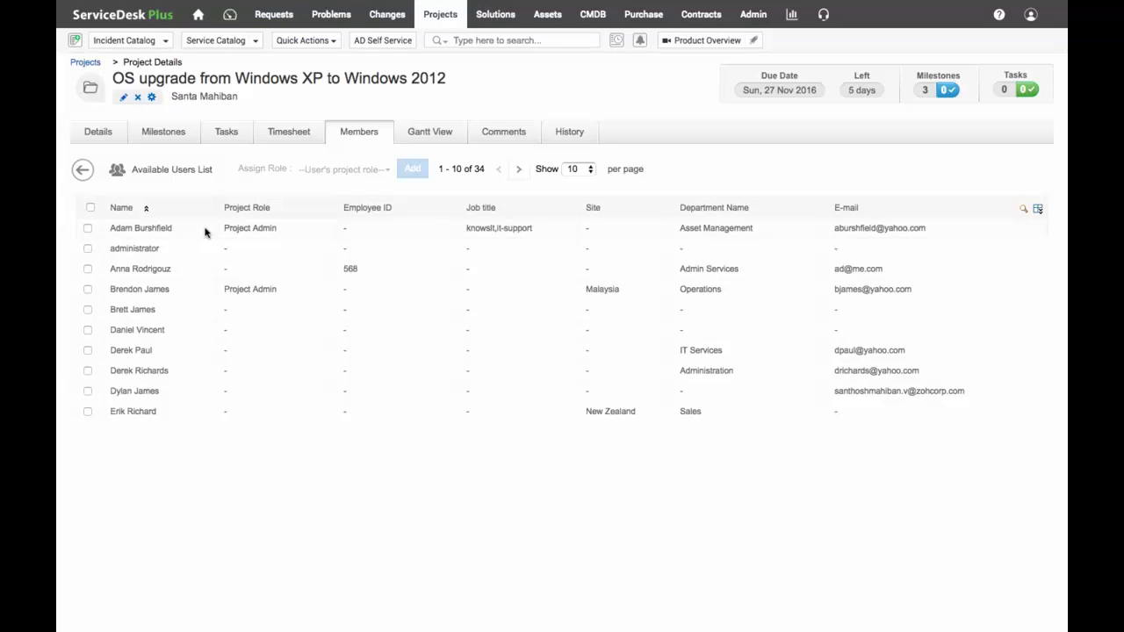
{"action": "mouse_move", "coordinate": [276, 5]}
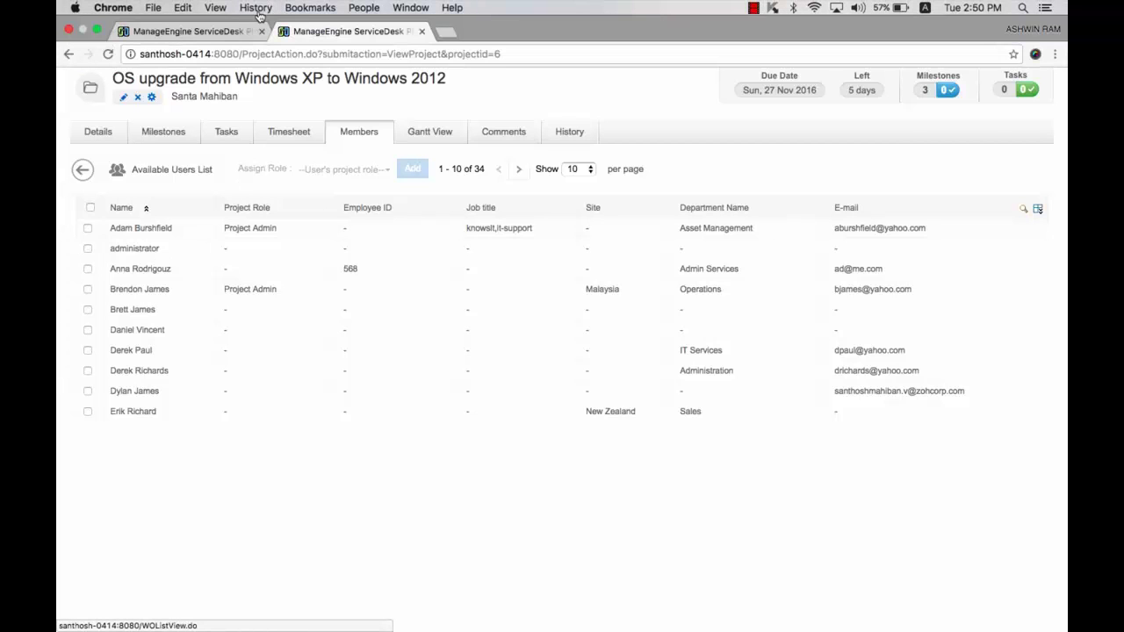
- Complete the change's implementation stage with the status comment "Project is succssfully completed"
{"action": "left_click", "coordinate": [217, 34]}
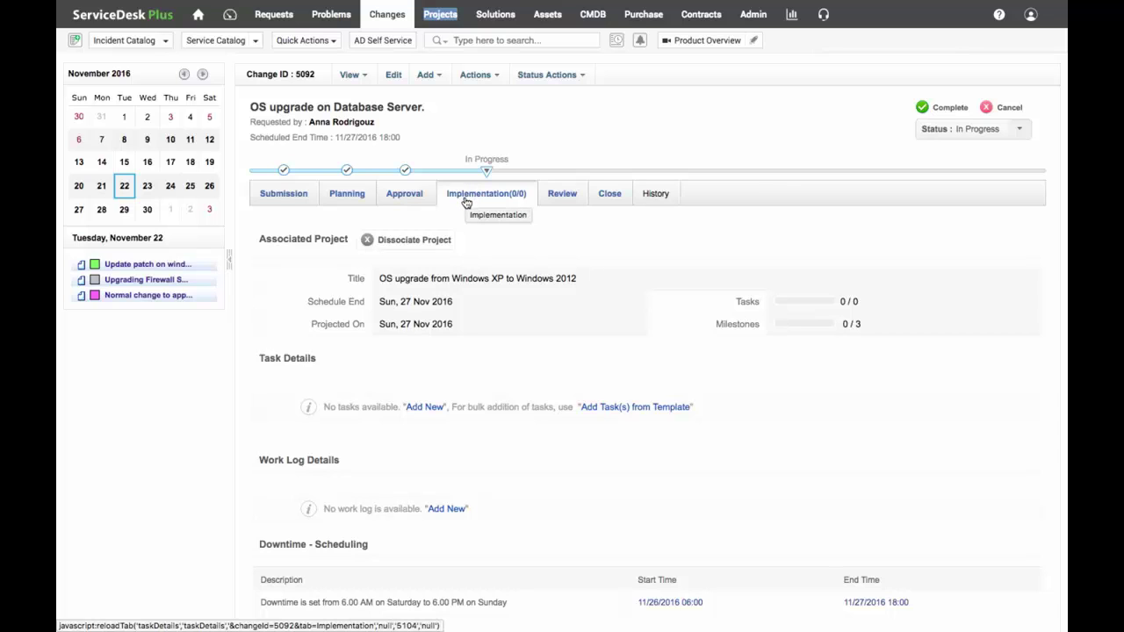
{"action": "left_click", "coordinate": [952, 110]}
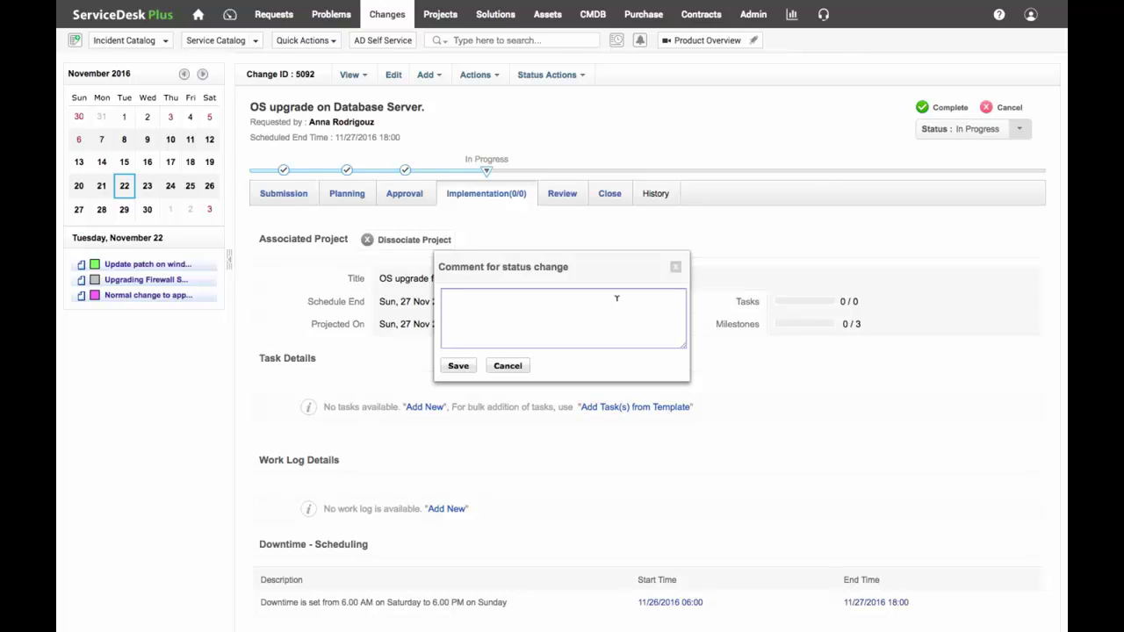
{"action": "type", "text": "Project is succssfully completed"}
{"action": "left_click", "coordinate": [457, 366]}
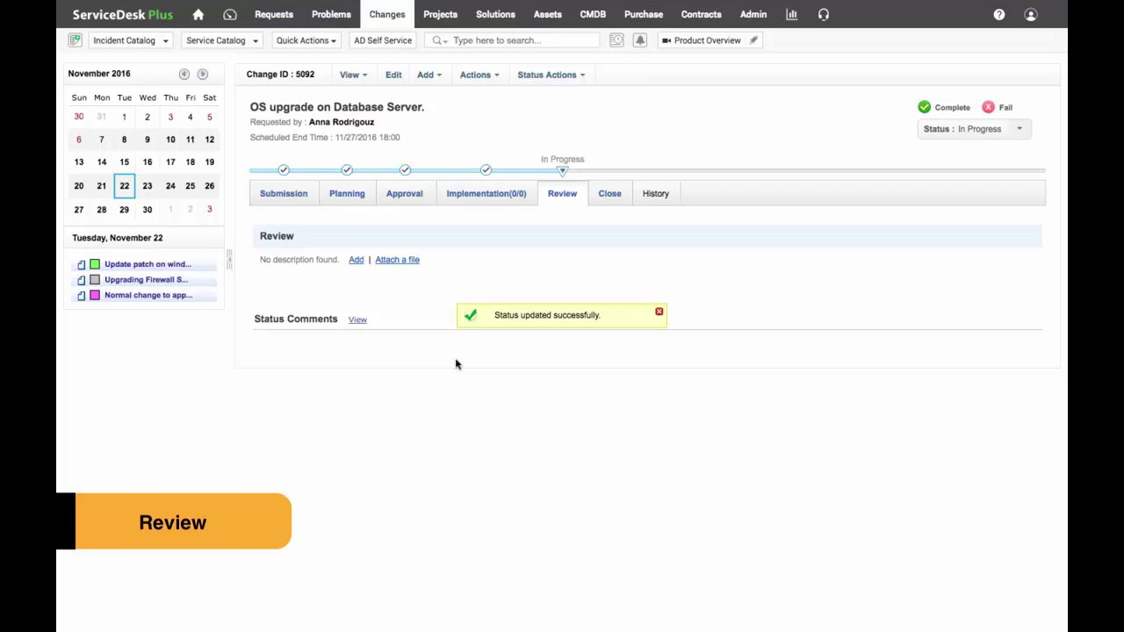
- Open the review description for editing and complete the review stage with the status comment "Review Done"
{"action": "left_click", "coordinate": [355, 260]}
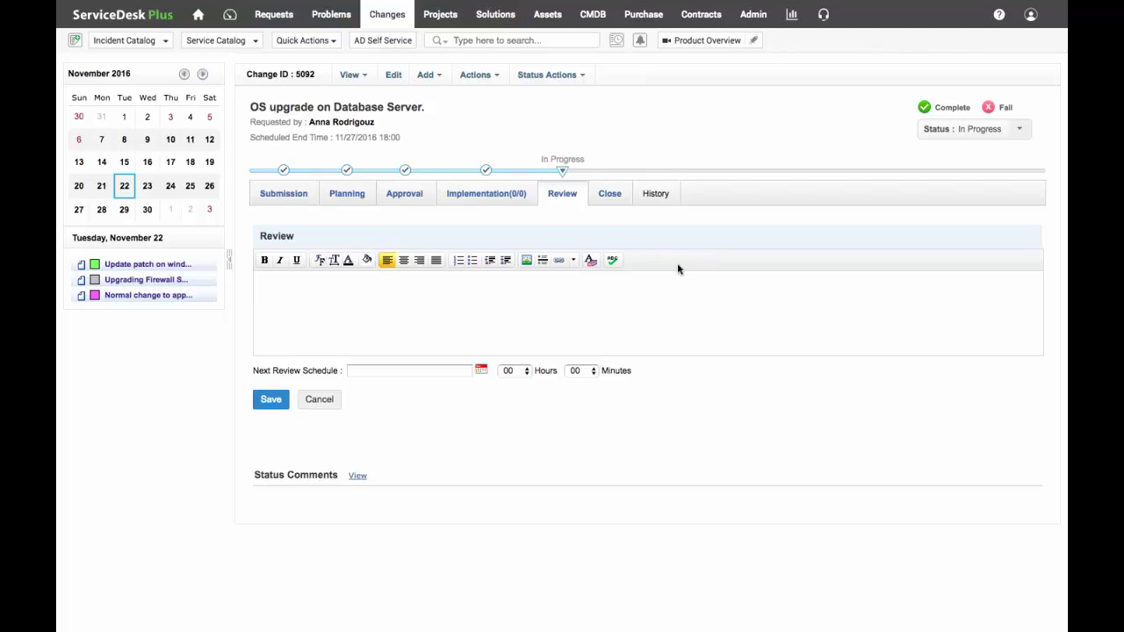
{"action": "left_click", "coordinate": [957, 107]}
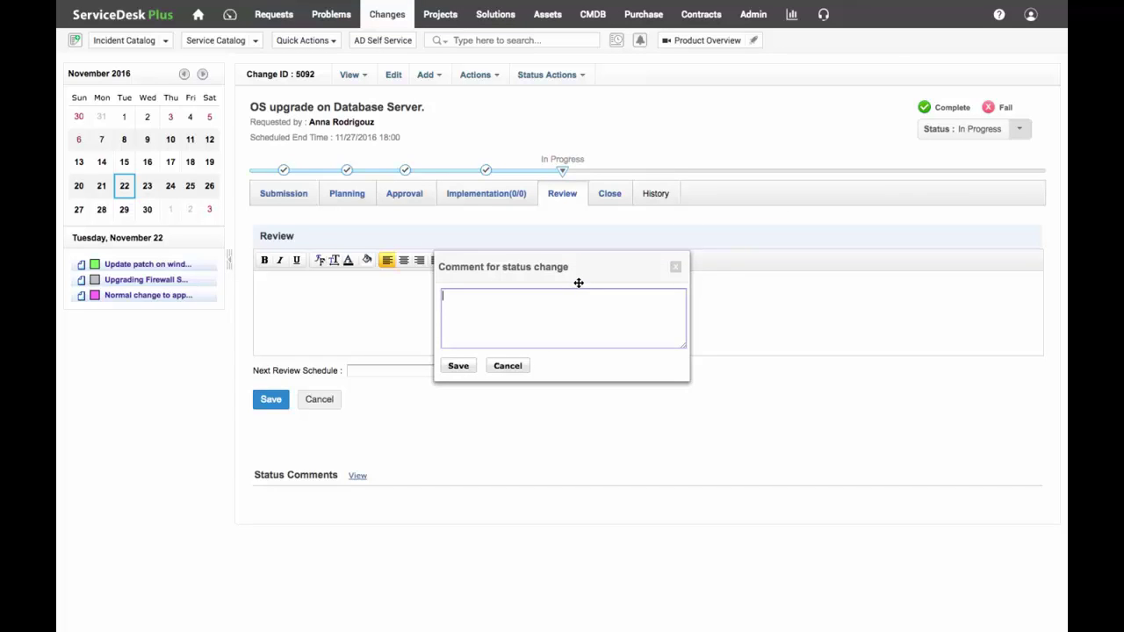
{"action": "type", "text": "Review Done"}
{"action": "left_click", "coordinate": [458, 367]}
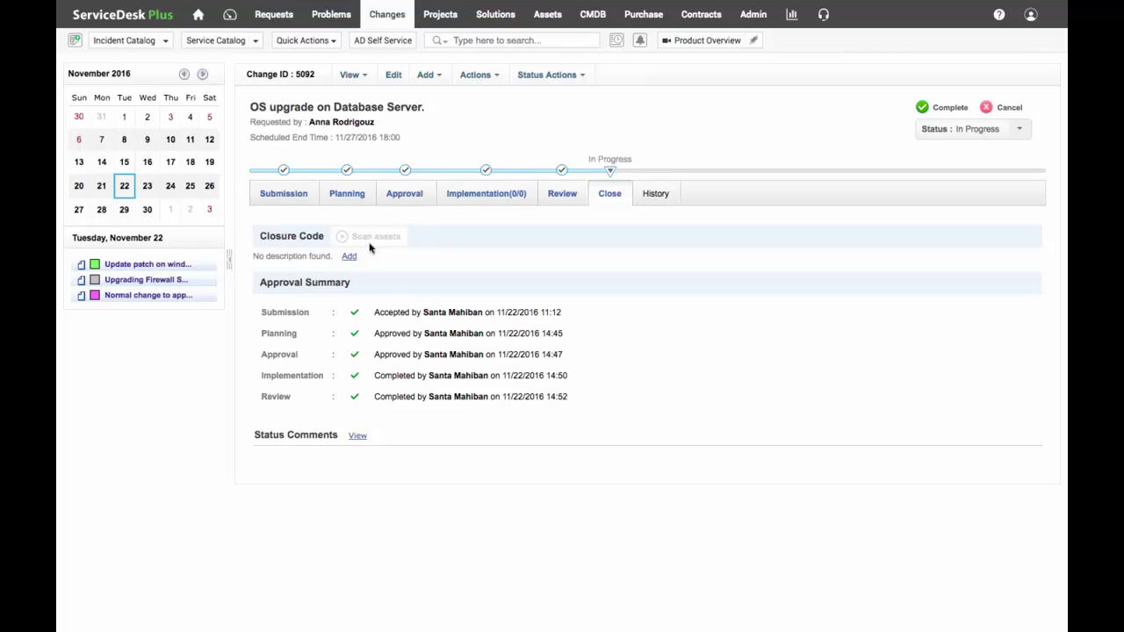
- Review the database server change's submission details, roles and notifications, and its implementation stage with the associated project
{"action": "left_click", "coordinate": [307, 201]}
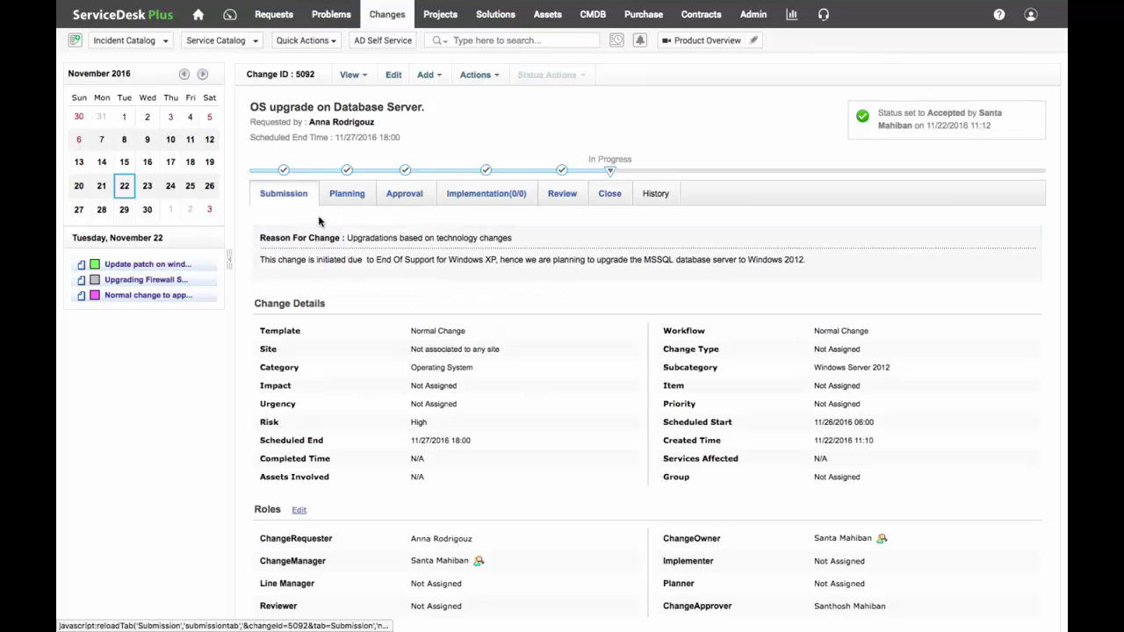
{"action": "scroll", "coordinate": [439, 363], "scroll_direction": "down", "scroll_amount": 5}
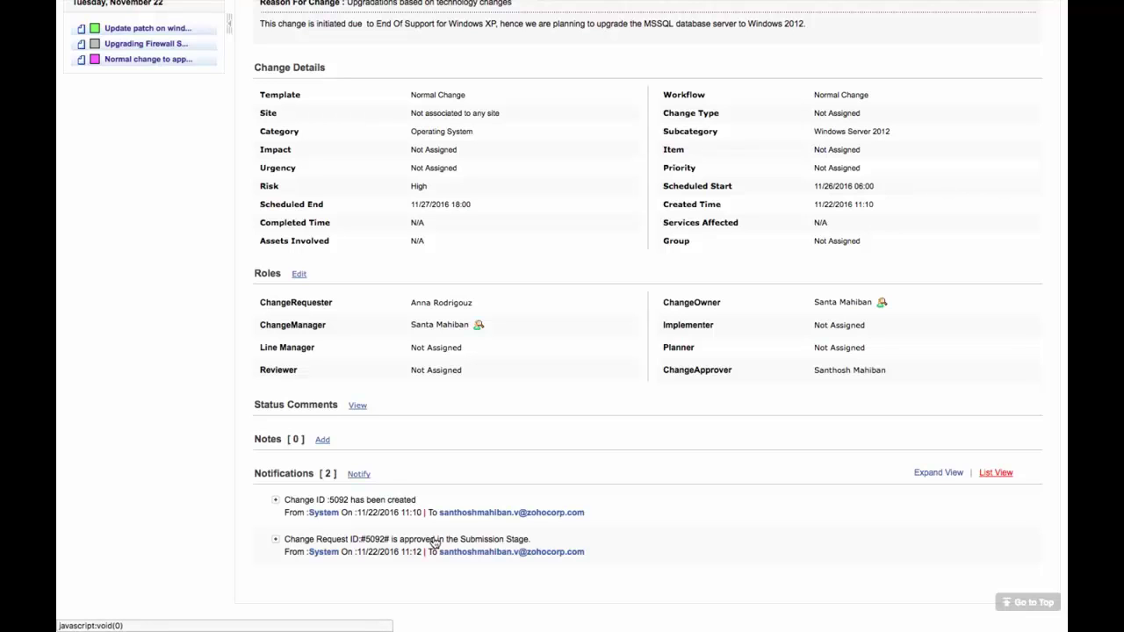
{"action": "scroll", "coordinate": [433, 543], "scroll_direction": "up", "scroll_amount": 5}
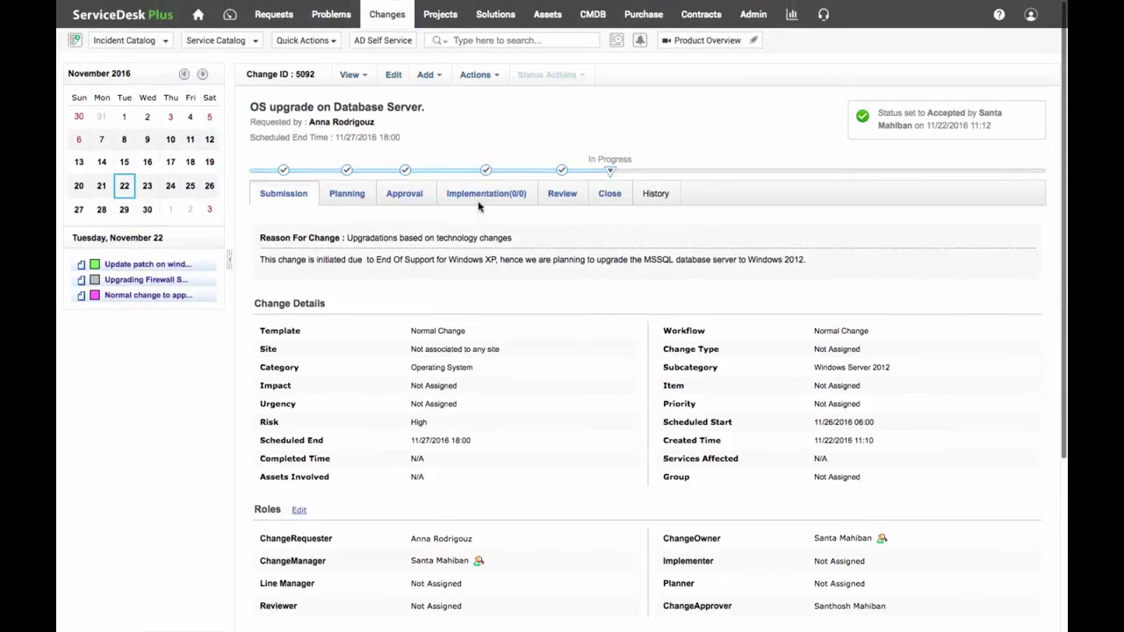
{"action": "left_click", "coordinate": [482, 197]}
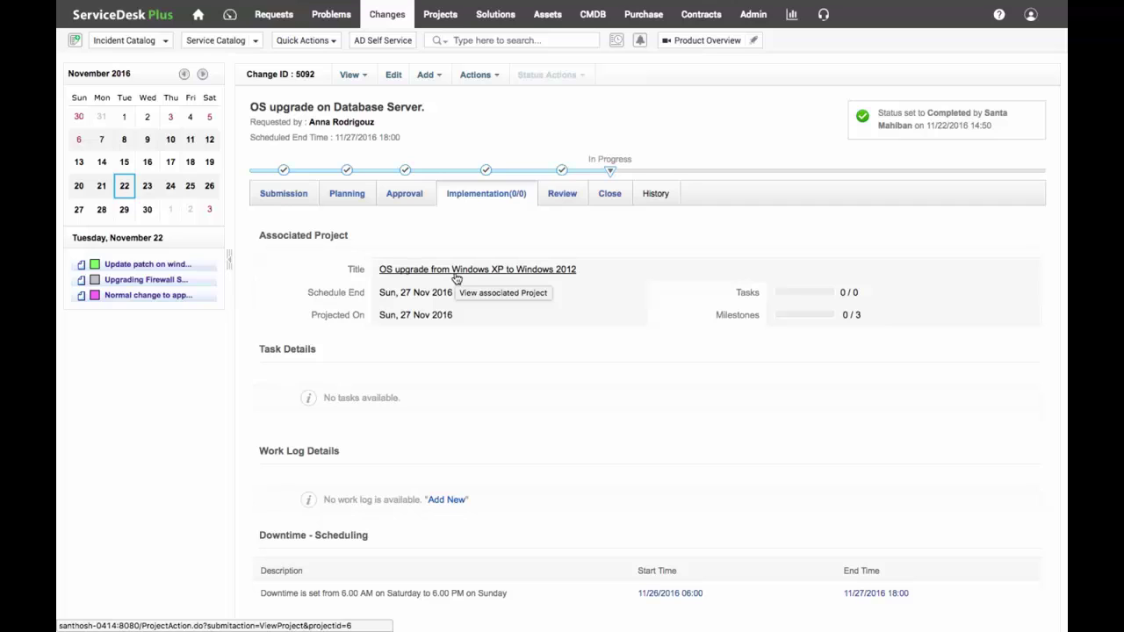
- Draft an announcement for the database server change with Show to Requester and Send this announcement as mail enabled, and discard it
{"action": "left_click", "coordinate": [472, 77]}
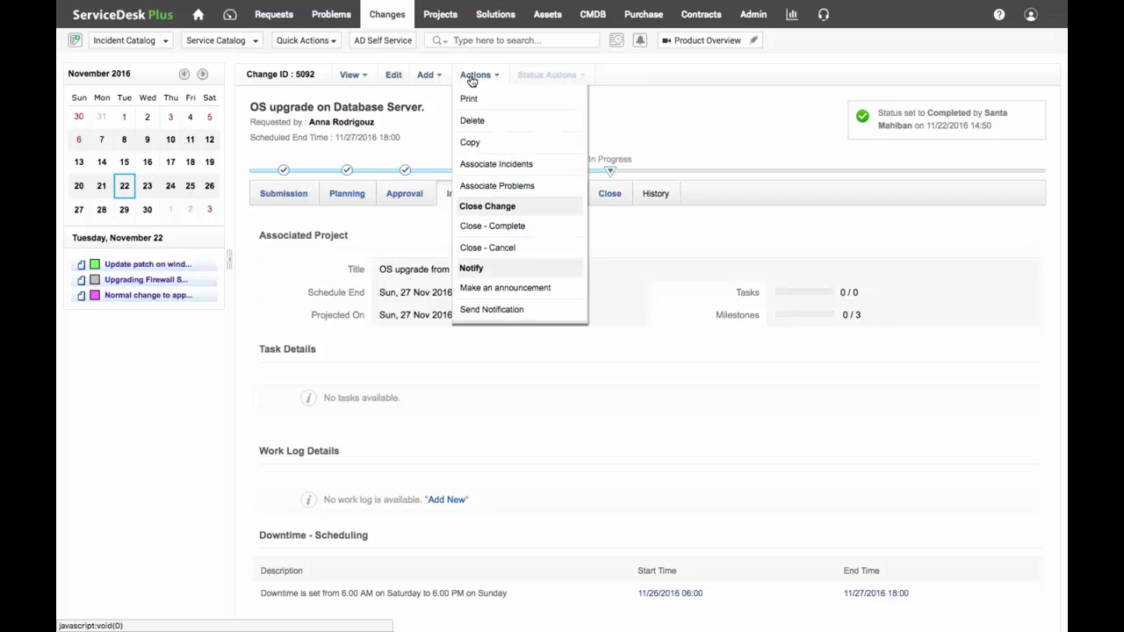
{"action": "left_click", "coordinate": [503, 289]}
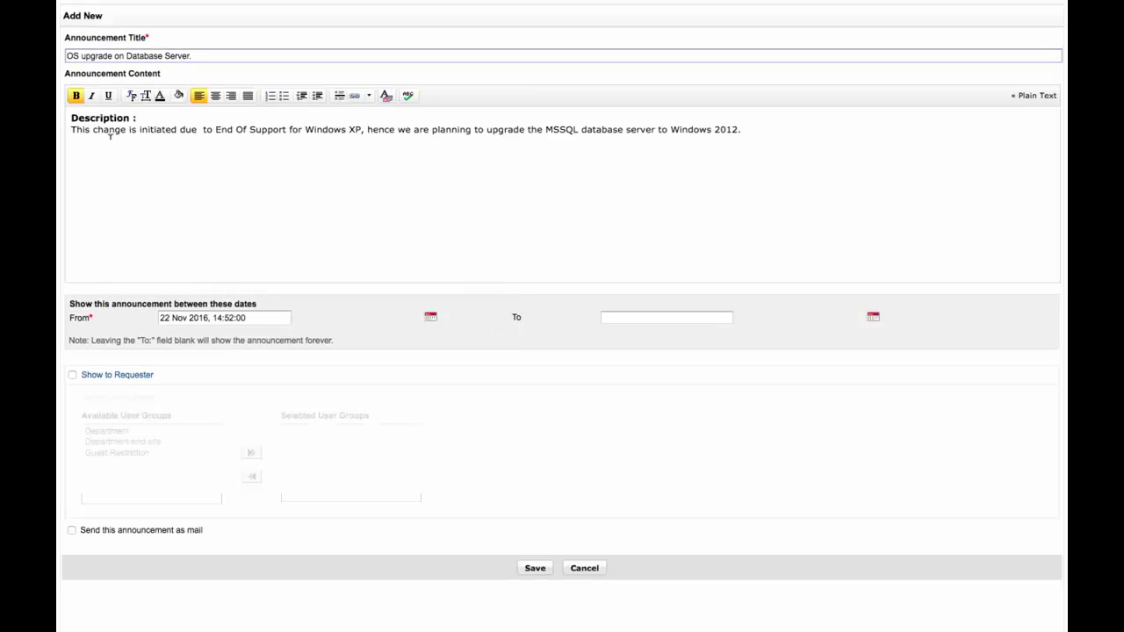
{"action": "left_click", "coordinate": [72, 375]}
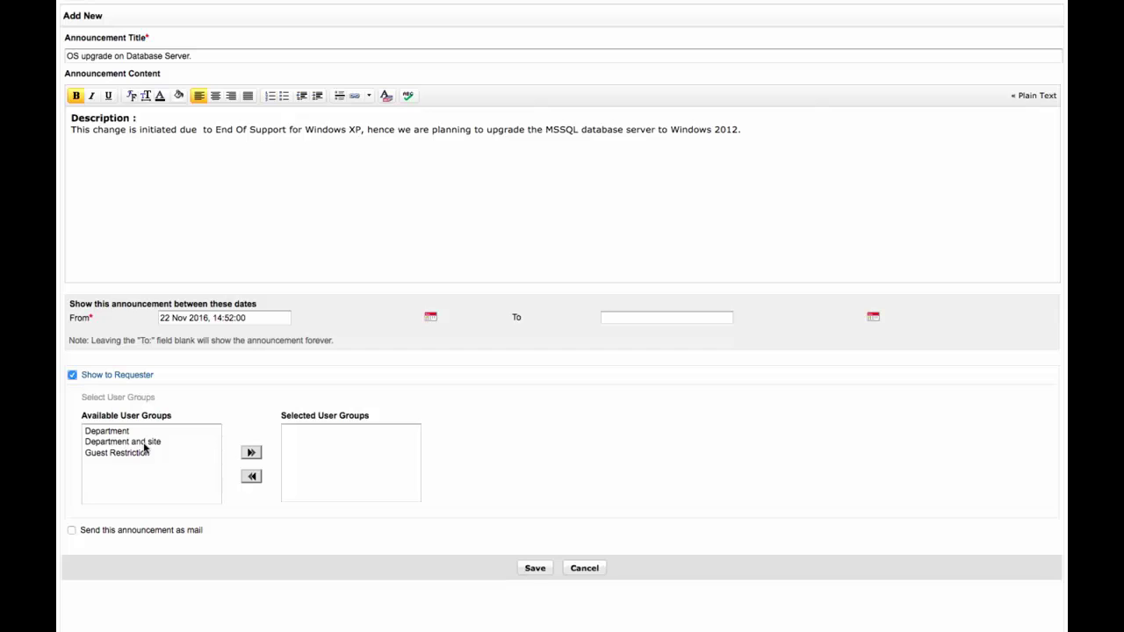
{"action": "left_click", "coordinate": [72, 531]}
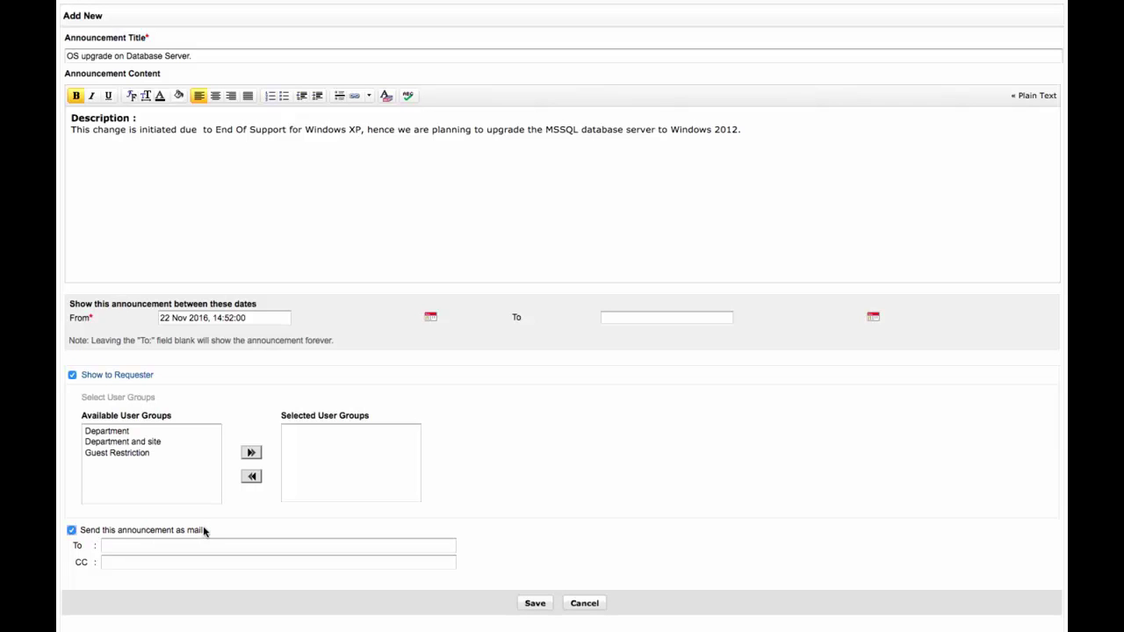
{"action": "scroll", "coordinate": [204, 530], "scroll_direction": "down", "scroll_amount": 1}
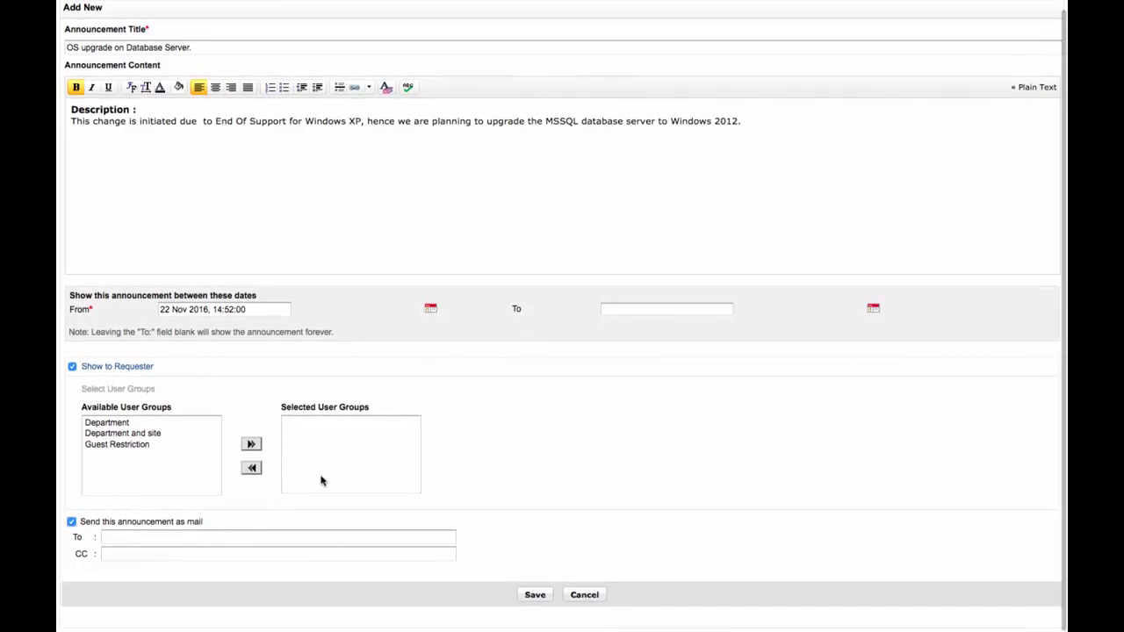
{"action": "left_click", "coordinate": [584, 597]}
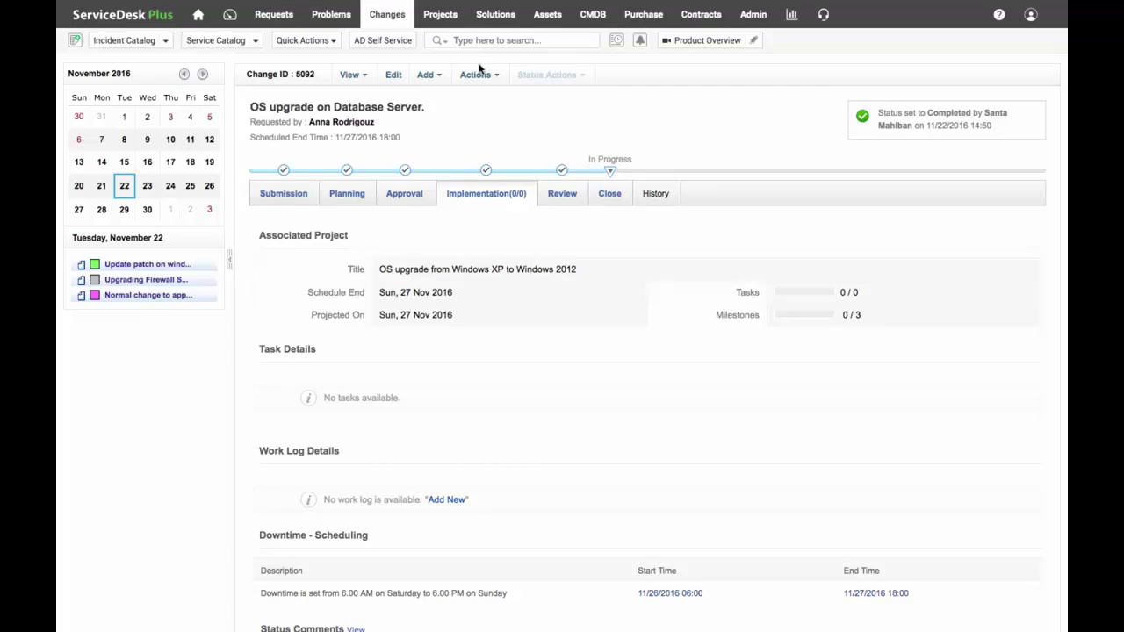
- View the notification form for the database server change without sending it, and the other actions available for the change
{"action": "left_click", "coordinate": [475, 74]}
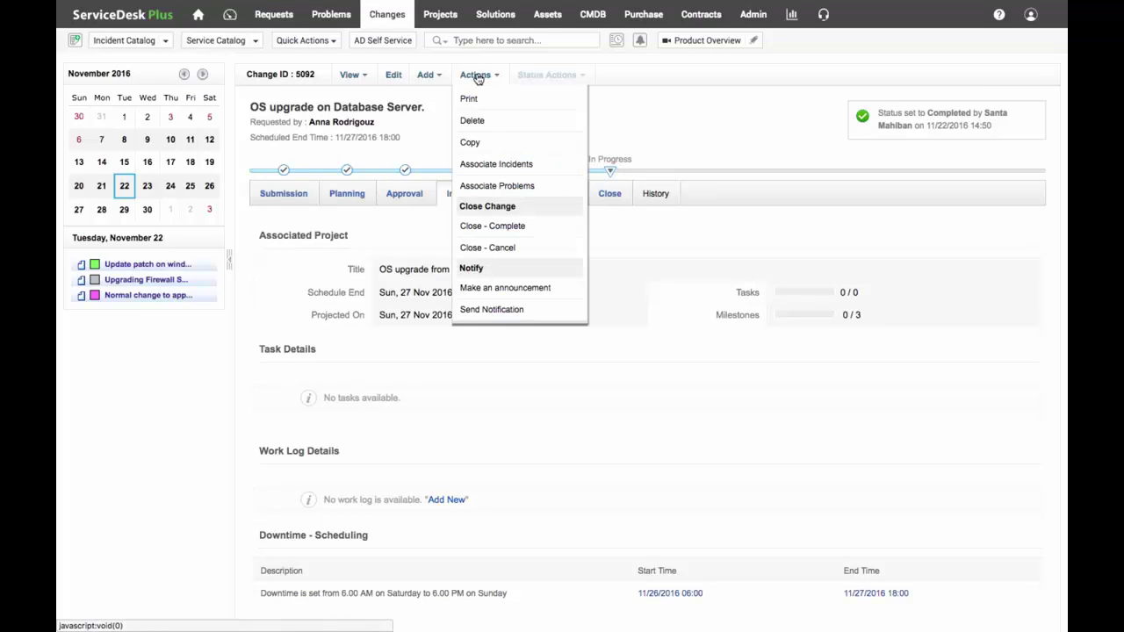
{"action": "left_click", "coordinate": [514, 311]}
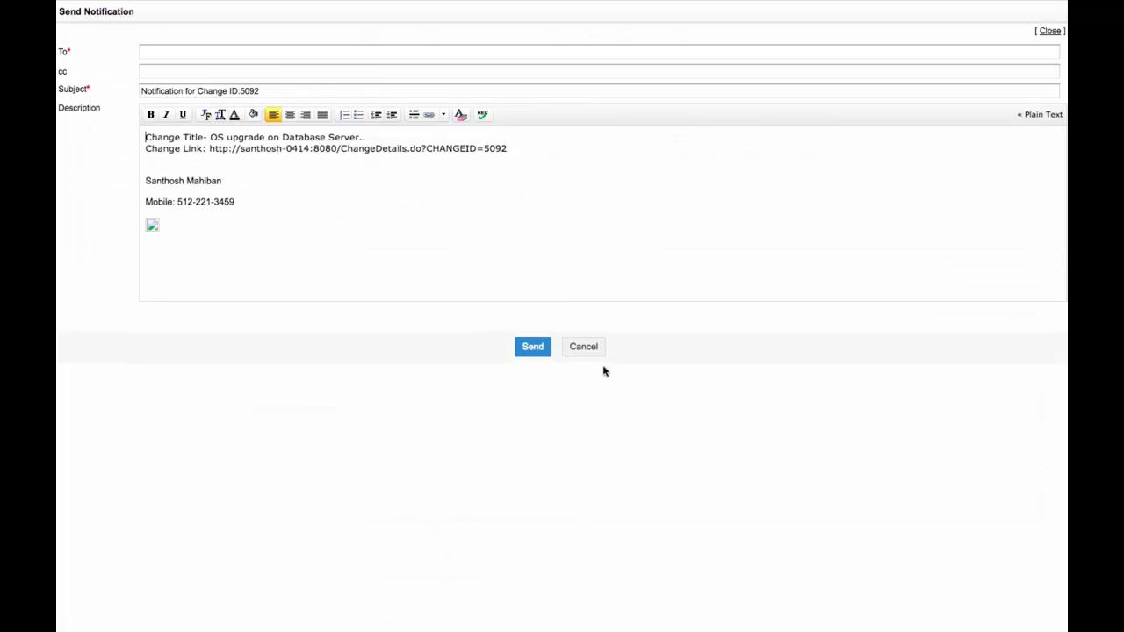
{"action": "left_click", "coordinate": [583, 346]}
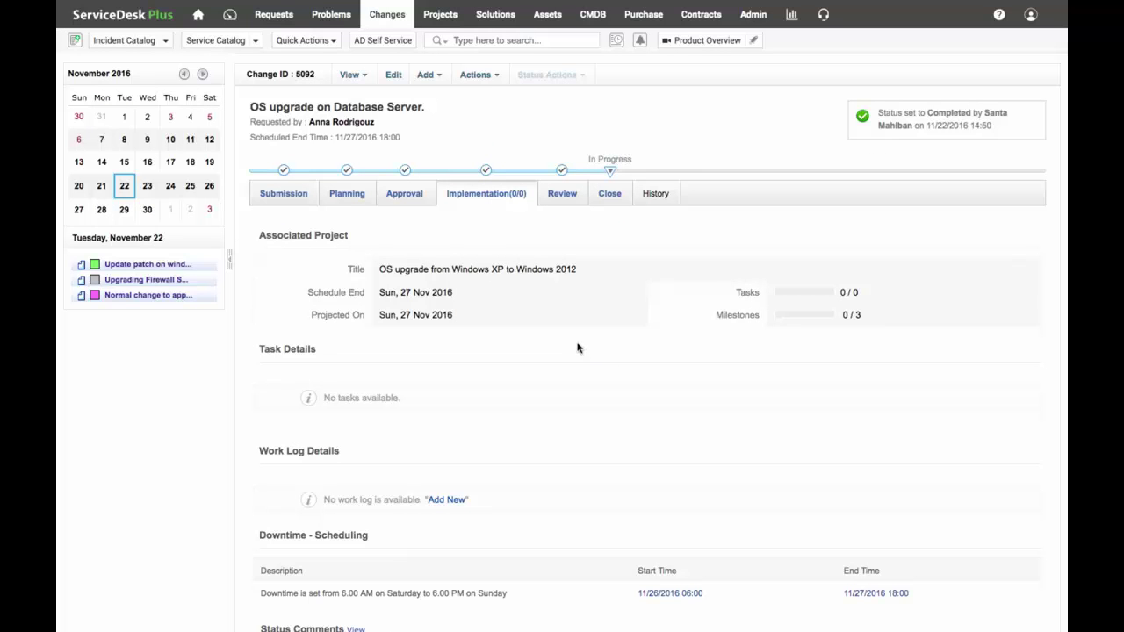
{"action": "left_click", "coordinate": [489, 77]}
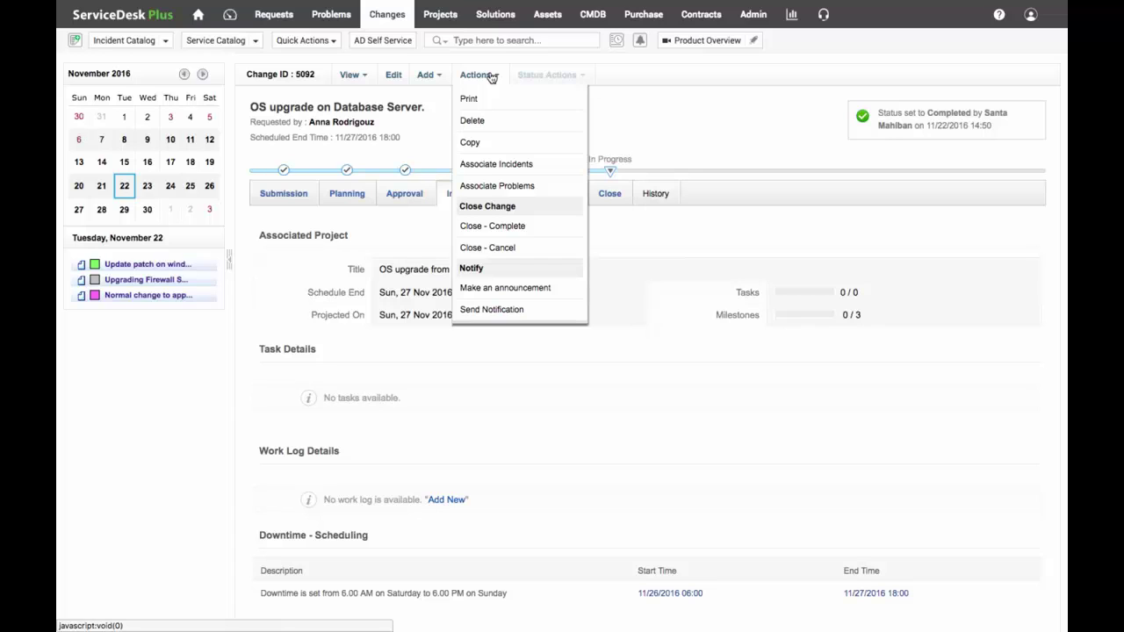
- Examine the database server change's history entries for 22 Nov 2016, and its review and planning stages
{"action": "left_click", "coordinate": [667, 199]}
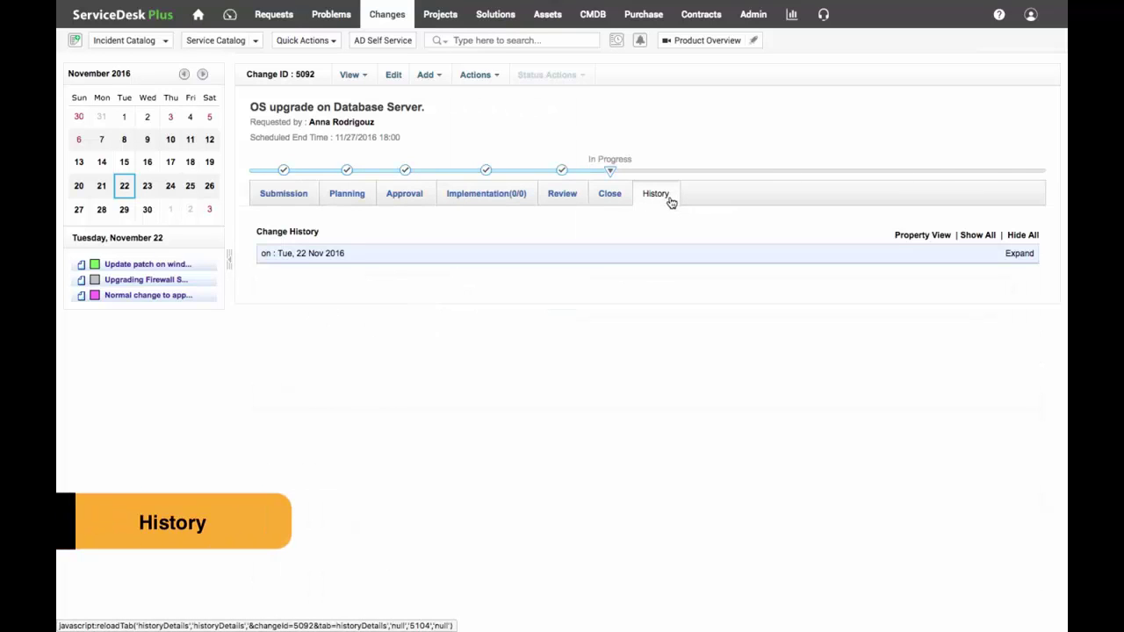
{"action": "left_click", "coordinate": [610, 257]}
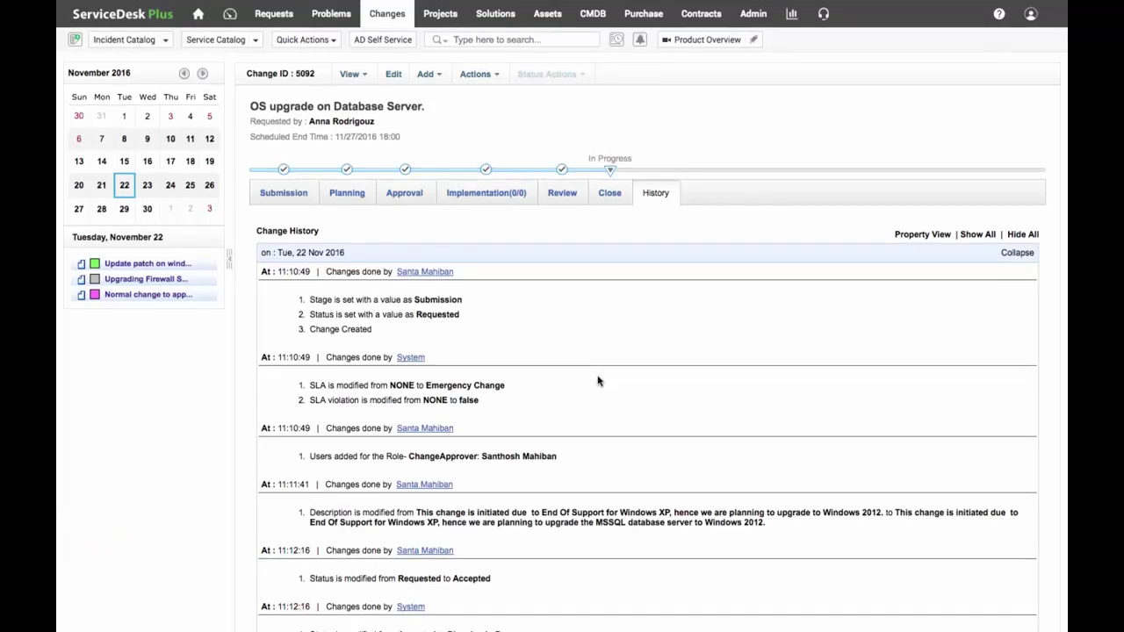
{"action": "scroll", "coordinate": [598, 380], "scroll_direction": "down", "scroll_amount": 5}
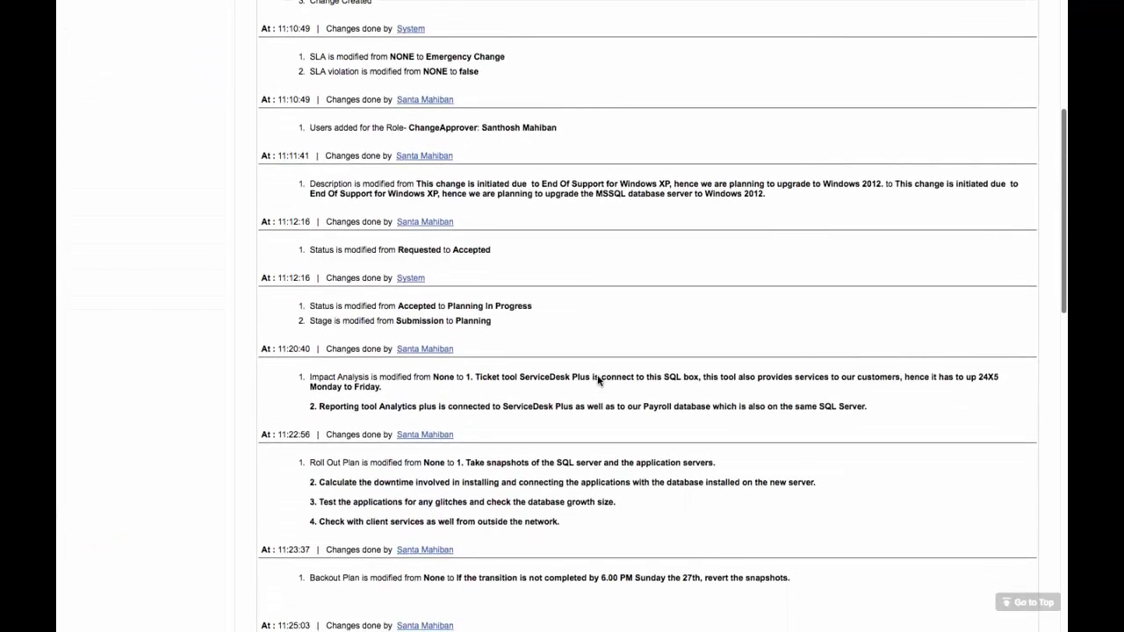
{"action": "scroll", "coordinate": [598, 381], "scroll_direction": "up", "scroll_amount": 5}
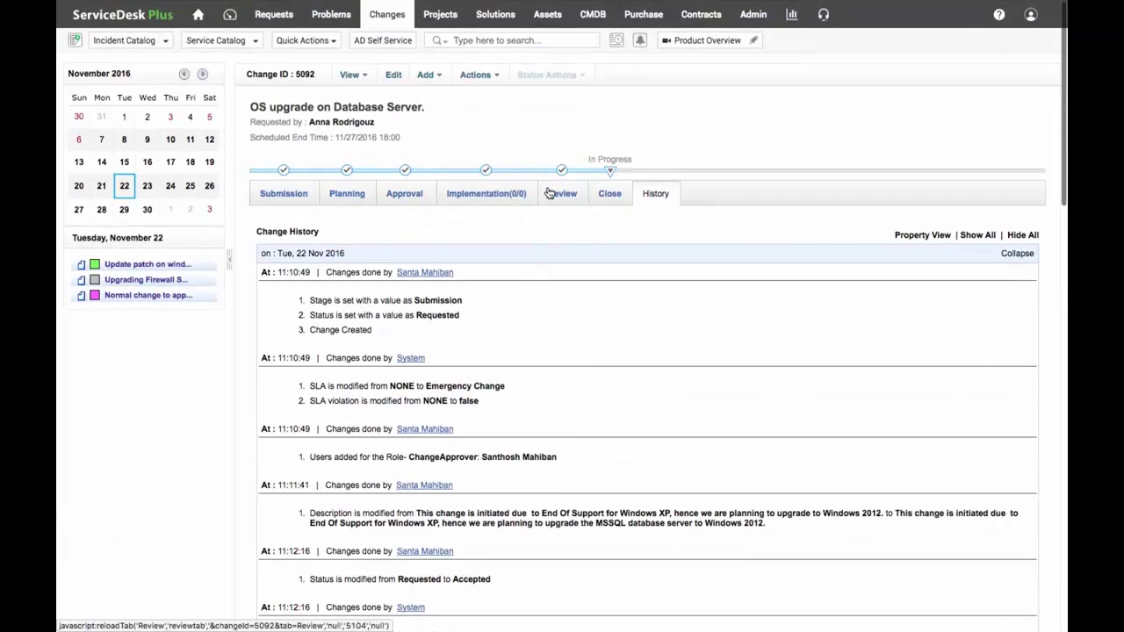
{"action": "left_click", "coordinate": [548, 193]}
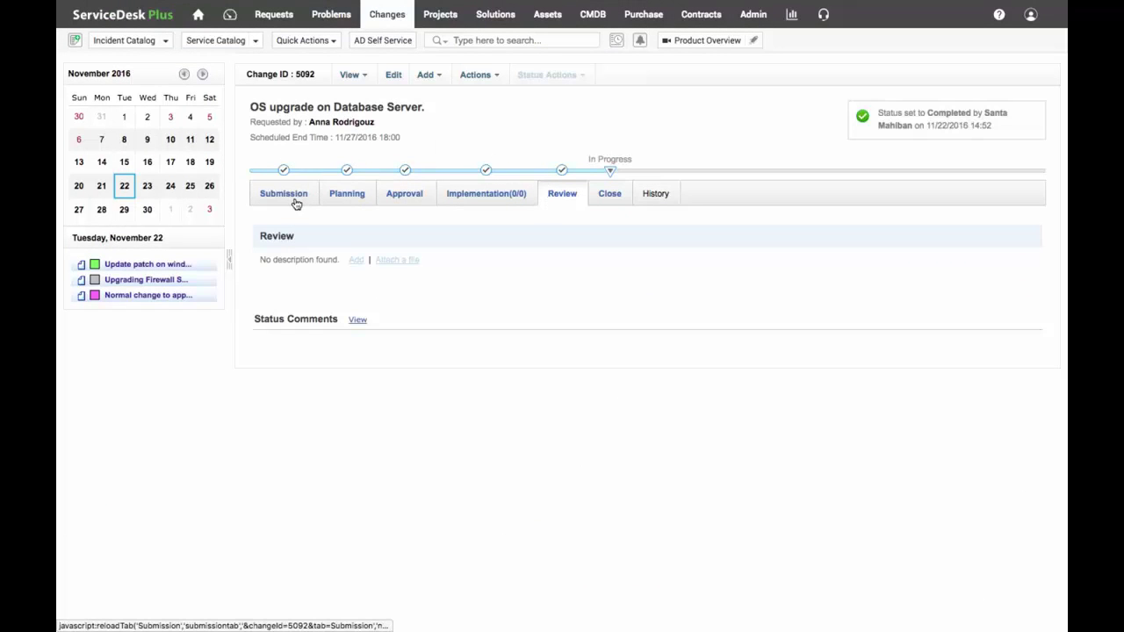
{"action": "left_click", "coordinate": [351, 193]}
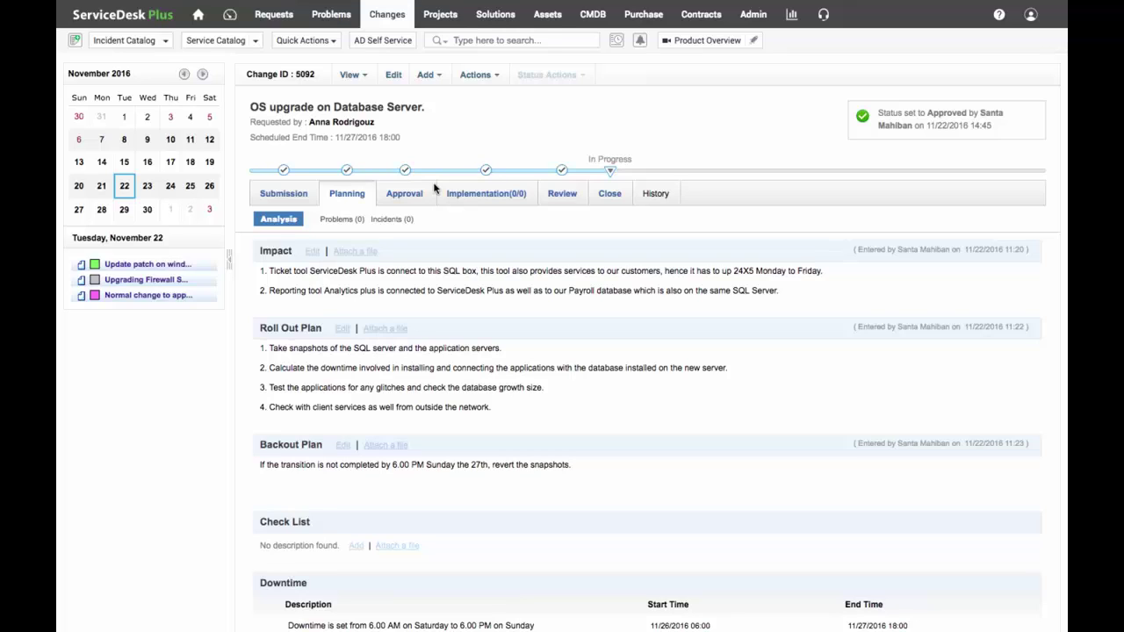
- Complete the database server change's close stage with the status comment "change completed successfully"
{"action": "left_click", "coordinate": [609, 193]}
{"action": "left_click", "coordinate": [948, 107]}
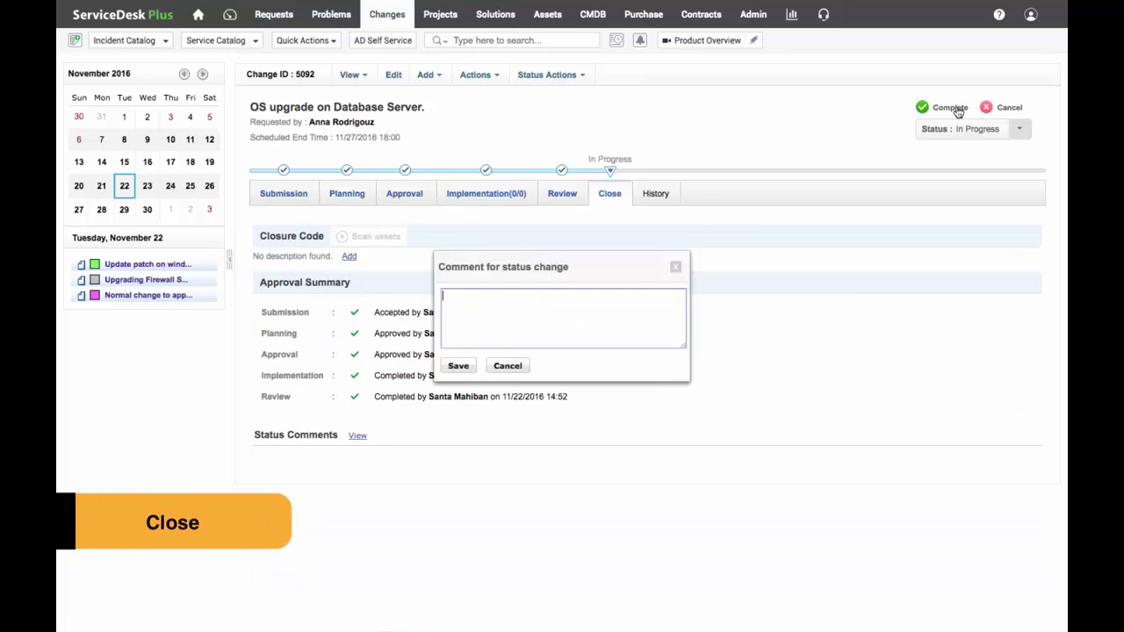
{"action": "type", "text": "change completed successf"}
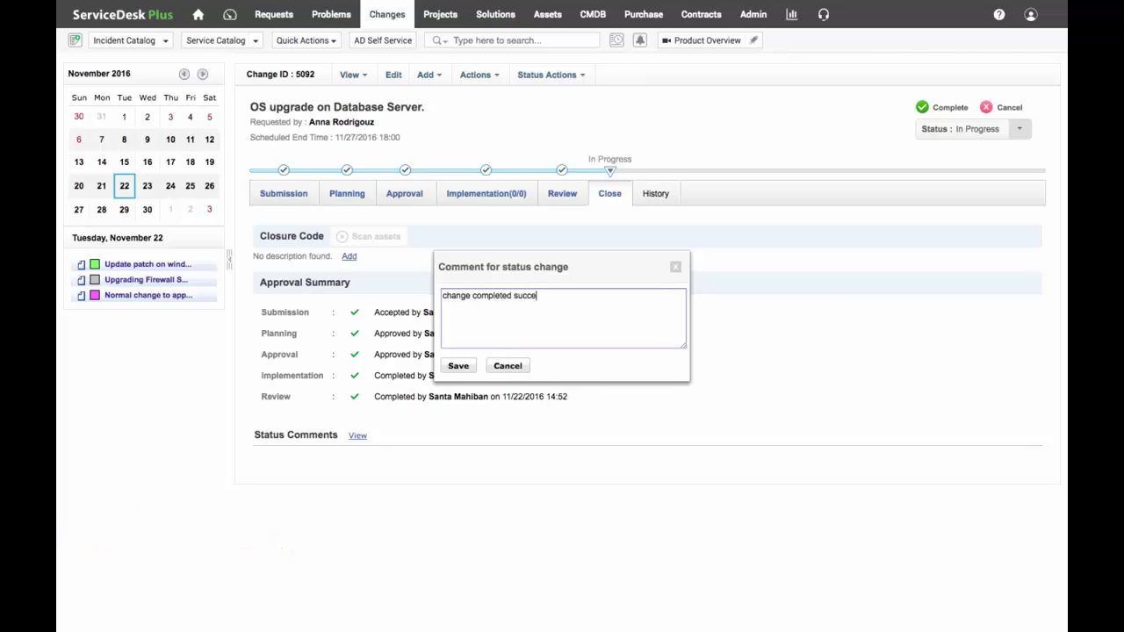
{"action": "type", "text": "ully"}
{"action": "left_click", "coordinate": [457, 365]}
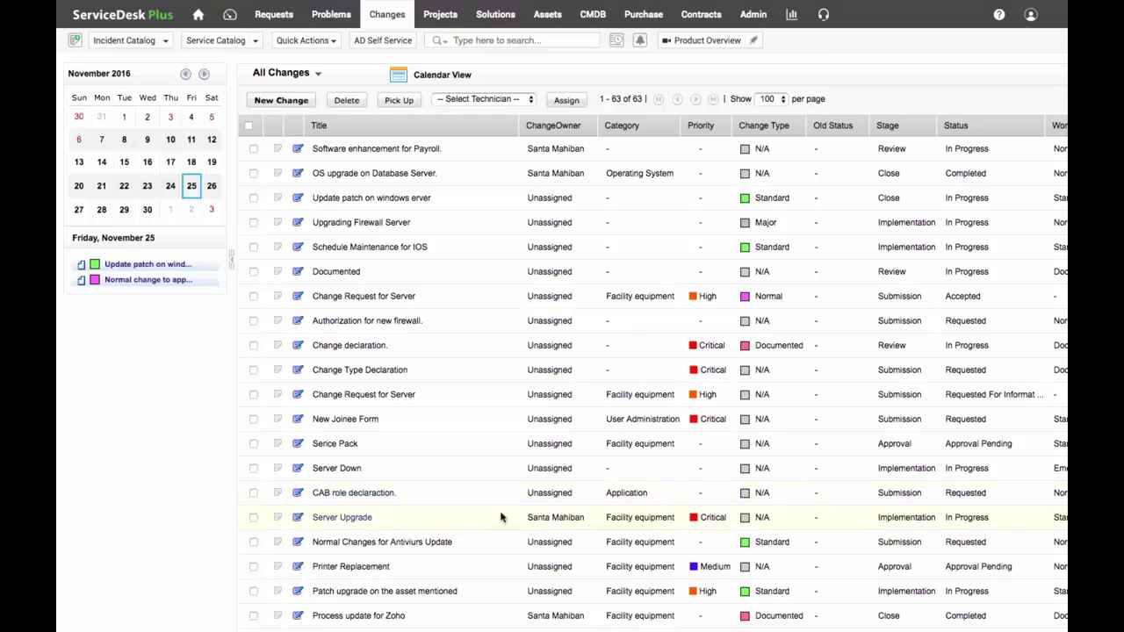
- Start a new change from the Emergency Template with category Operating System and impact Affecting the Organization
{"action": "left_click", "coordinate": [283, 101]}
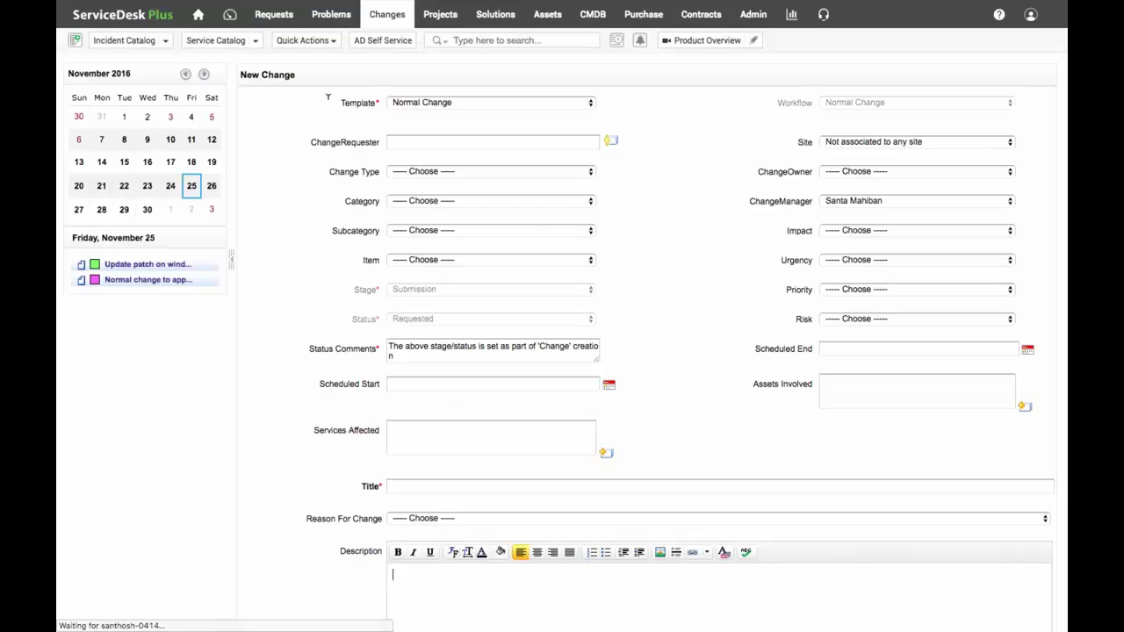
{"action": "left_click", "coordinate": [407, 104]}
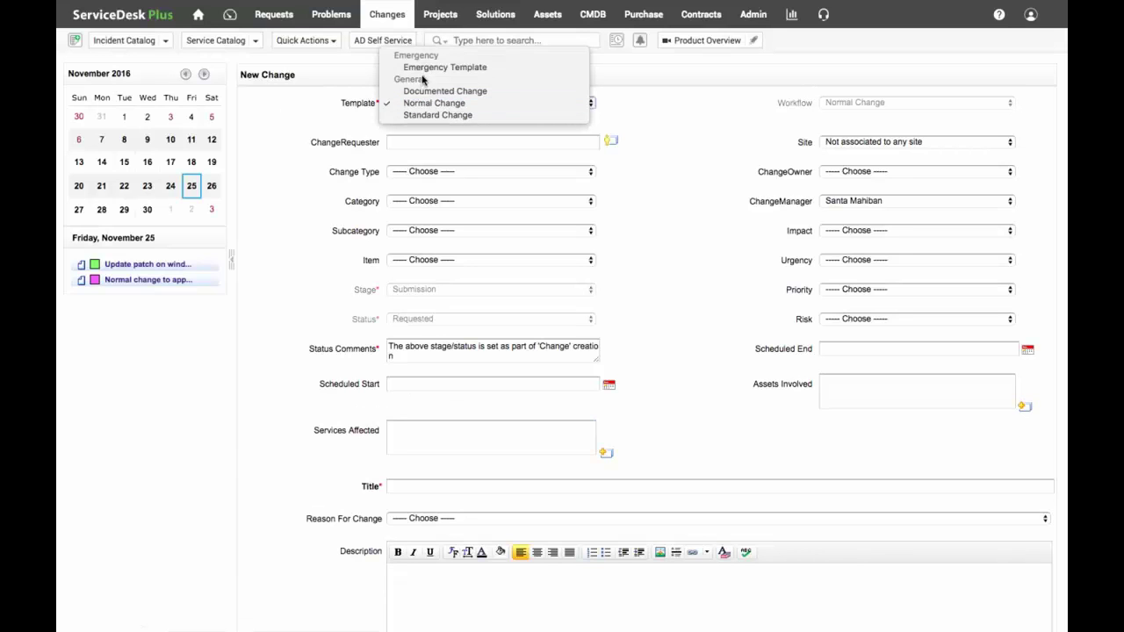
{"action": "left_click", "coordinate": [418, 67]}
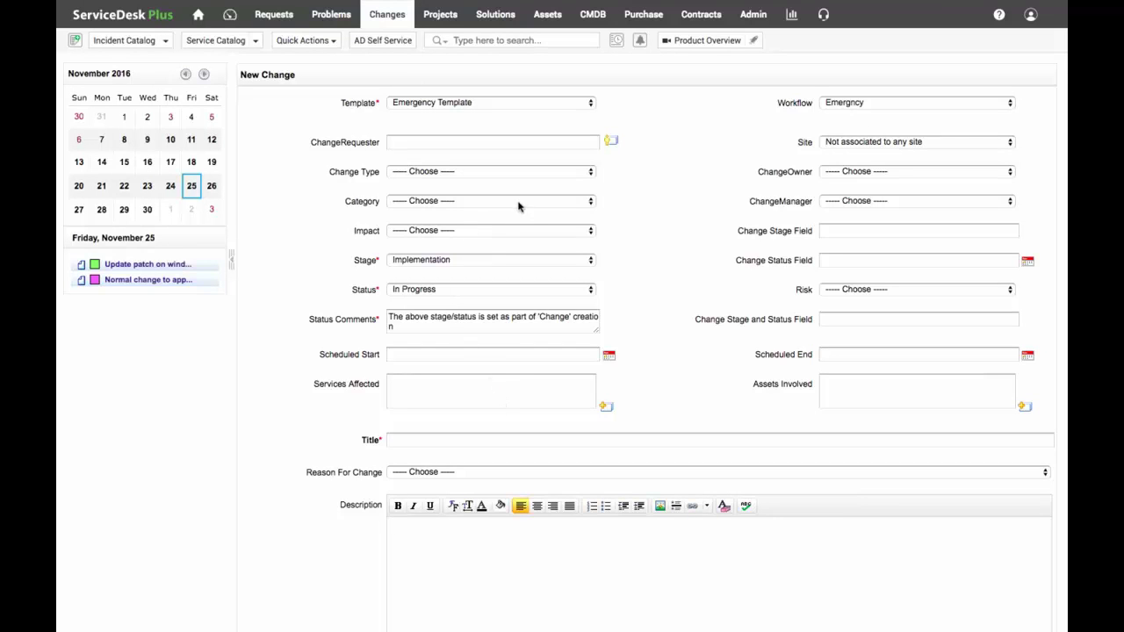
{"action": "left_click", "coordinate": [491, 204]}
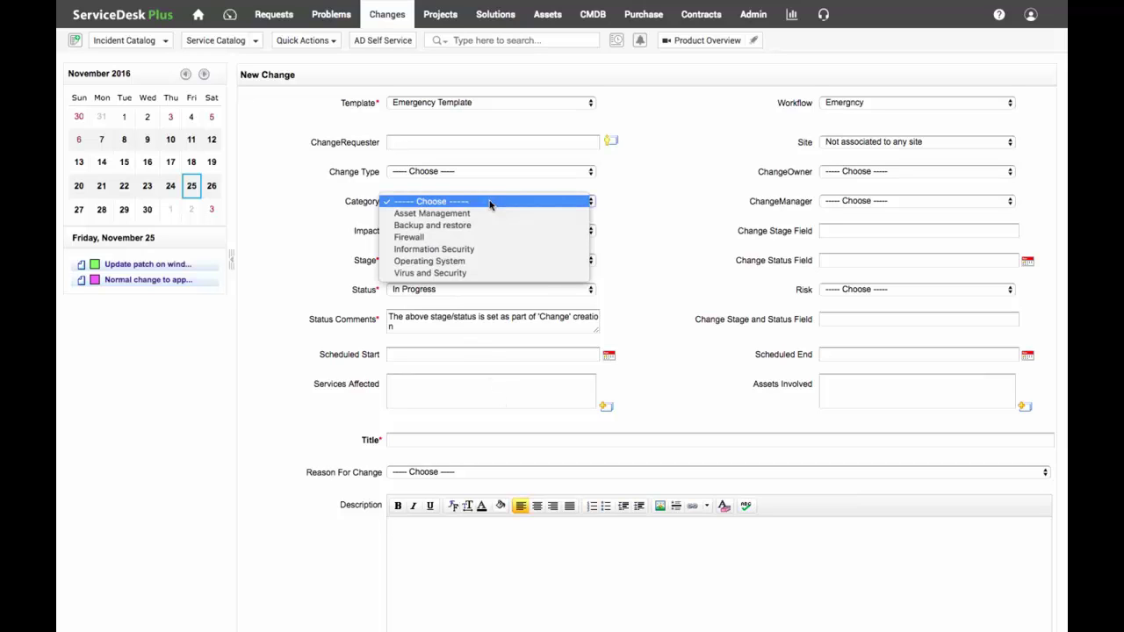
{"action": "left_click", "coordinate": [451, 260]}
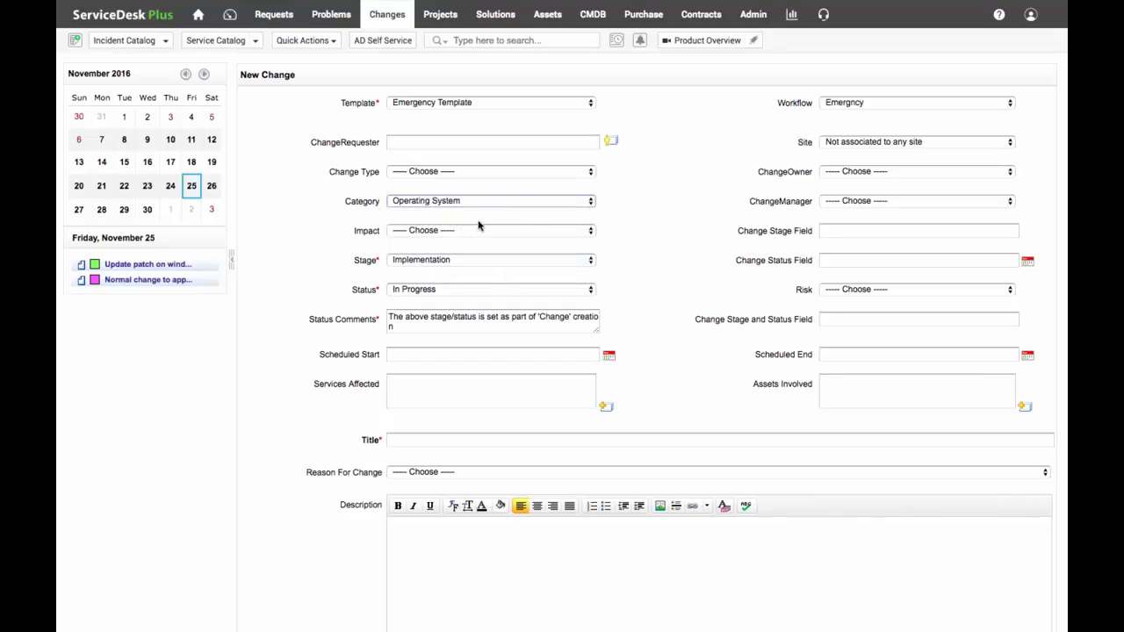
{"action": "left_click", "coordinate": [475, 230]}
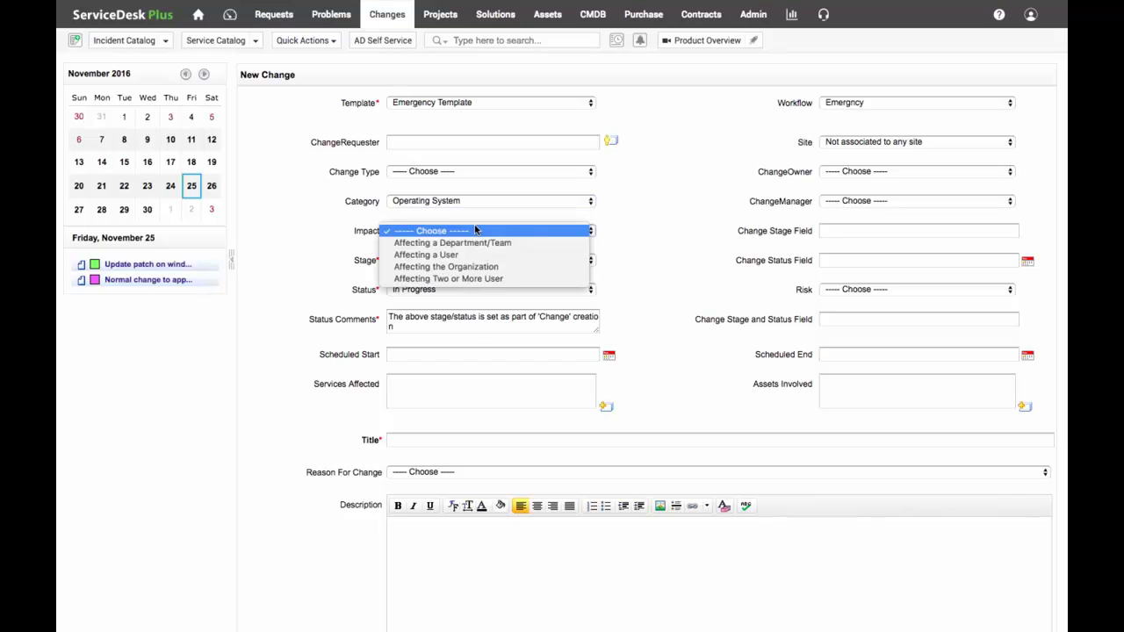
{"action": "left_click", "coordinate": [445, 273]}
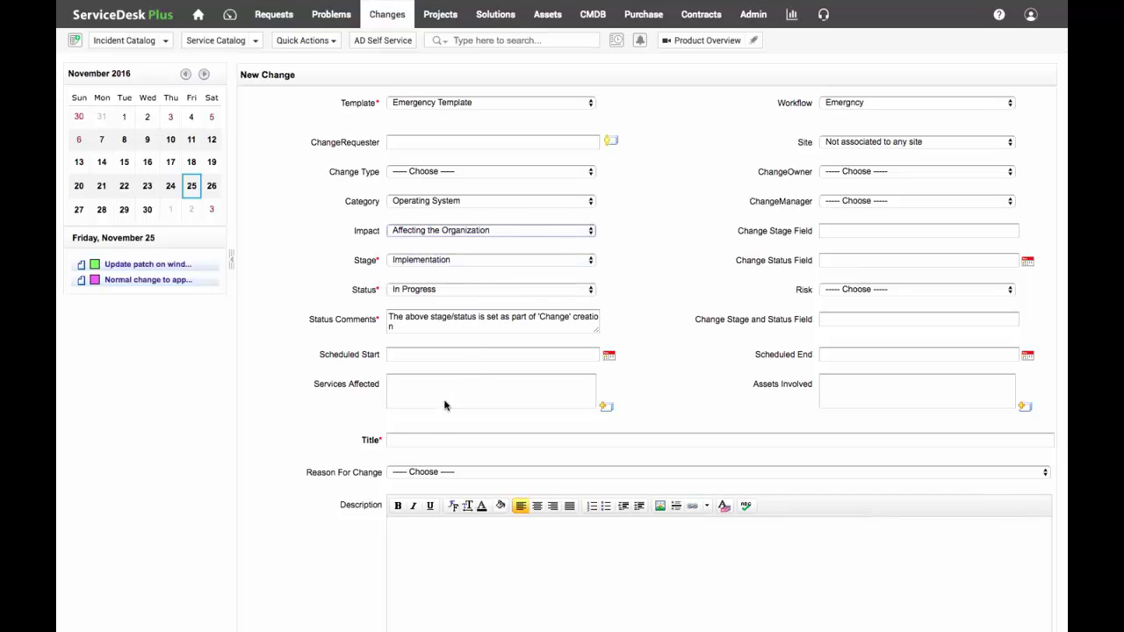
- Title the emergency change "MSSQL server down", save it and view its submission stage
{"action": "left_click", "coordinate": [406, 436]}
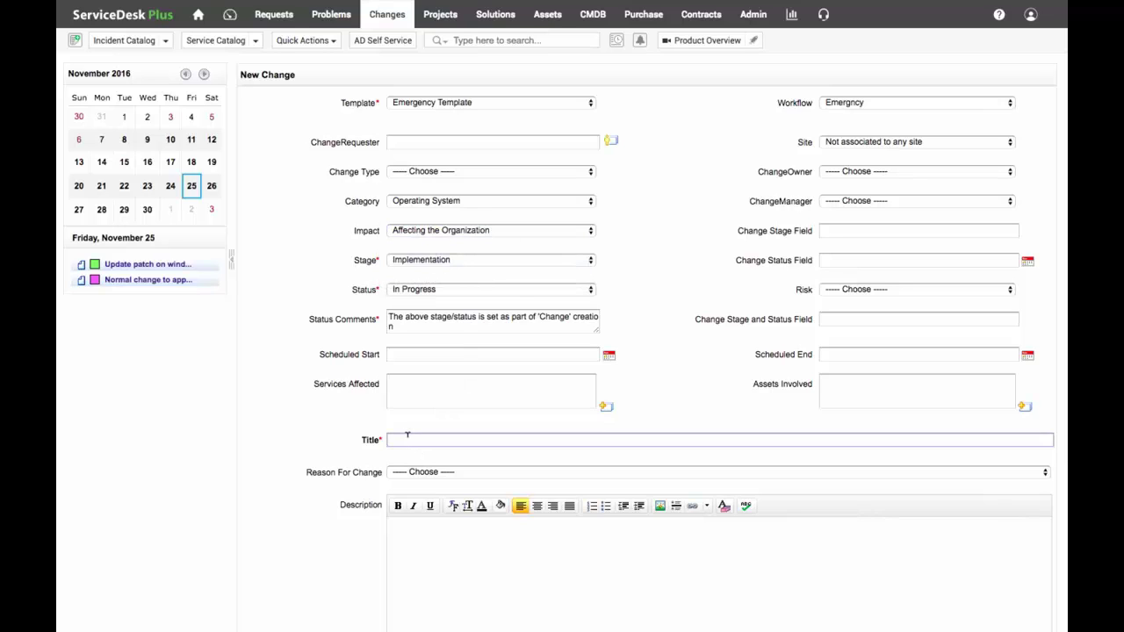
{"action": "type", "text": "MSSQL s"}
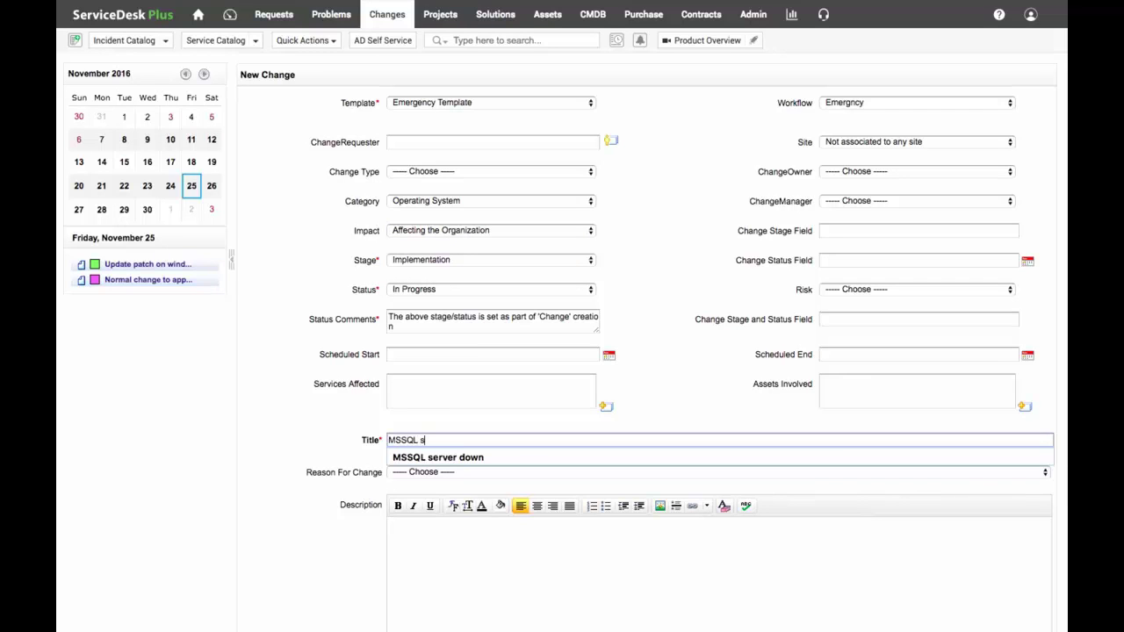
{"action": "type", "text": "erver down"}
{"action": "scroll", "coordinate": [435, 494], "scroll_direction": "down", "scroll_amount": 5}
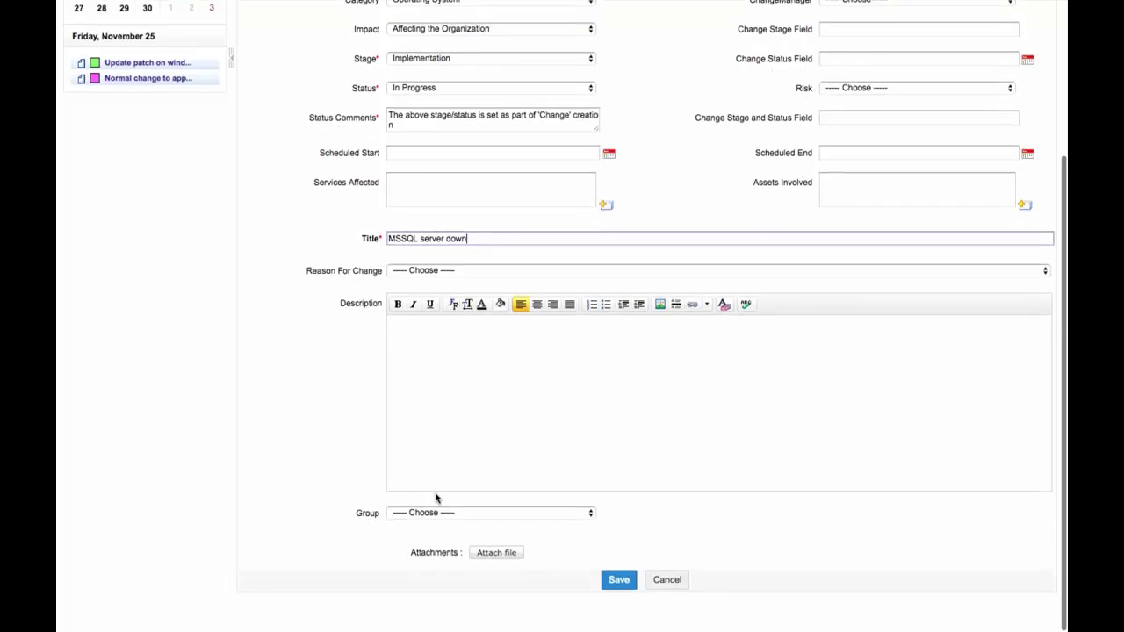
{"action": "left_click", "coordinate": [627, 596]}
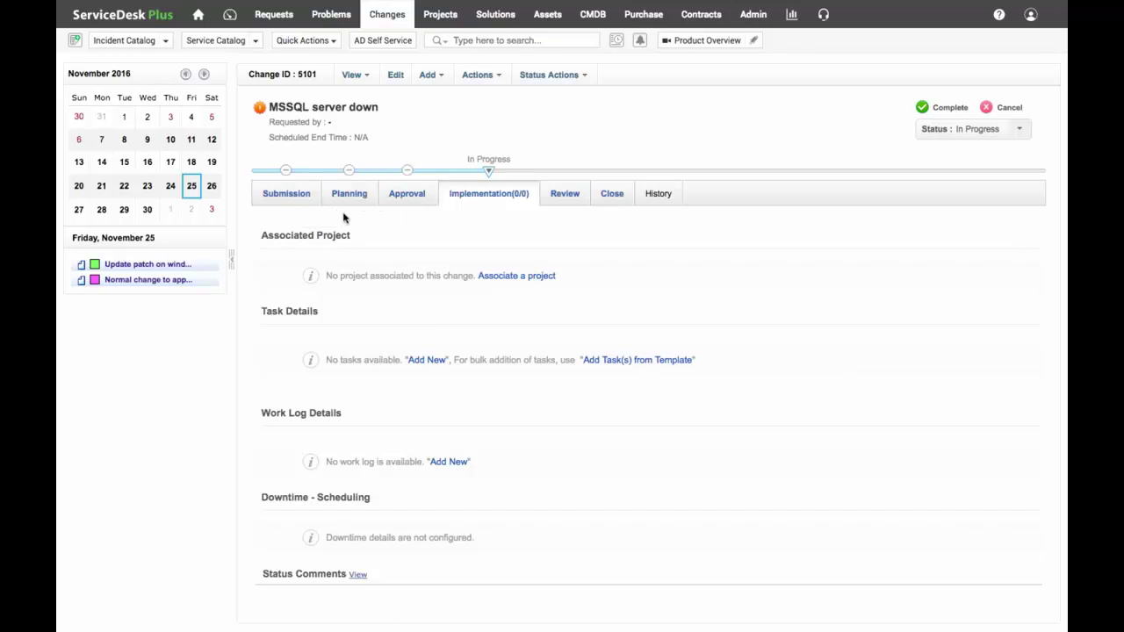
{"action": "left_click", "coordinate": [303, 195]}
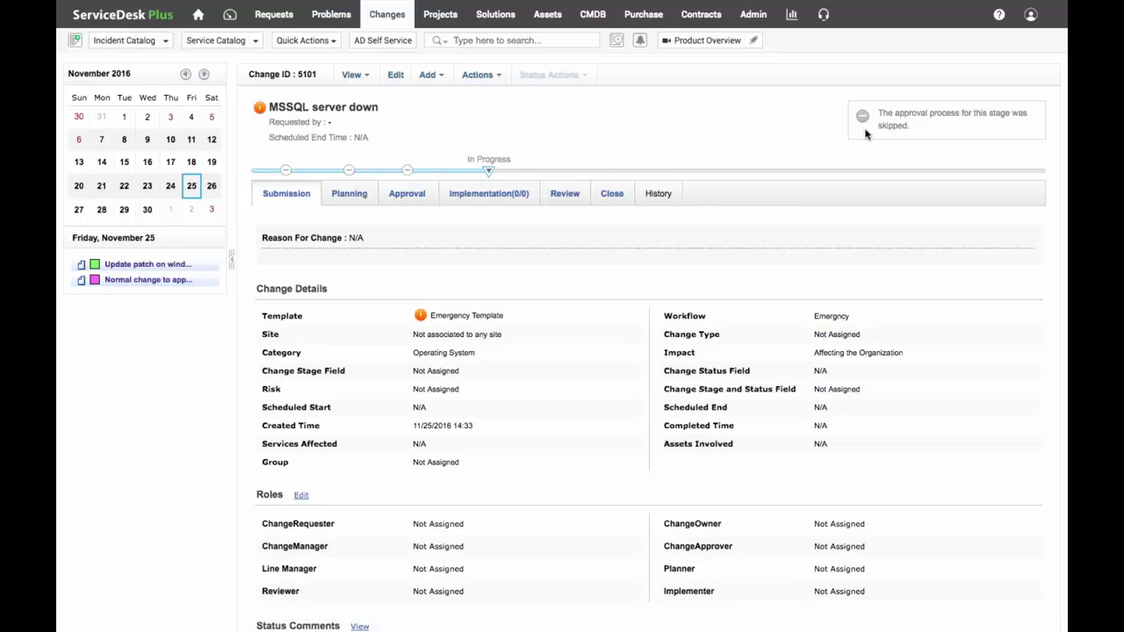
- Assign a user from the users list as Reviewer of the "MSSQL server down" change
{"action": "scroll", "coordinate": [489, 444], "scroll_direction": "down", "scroll_amount": 3}
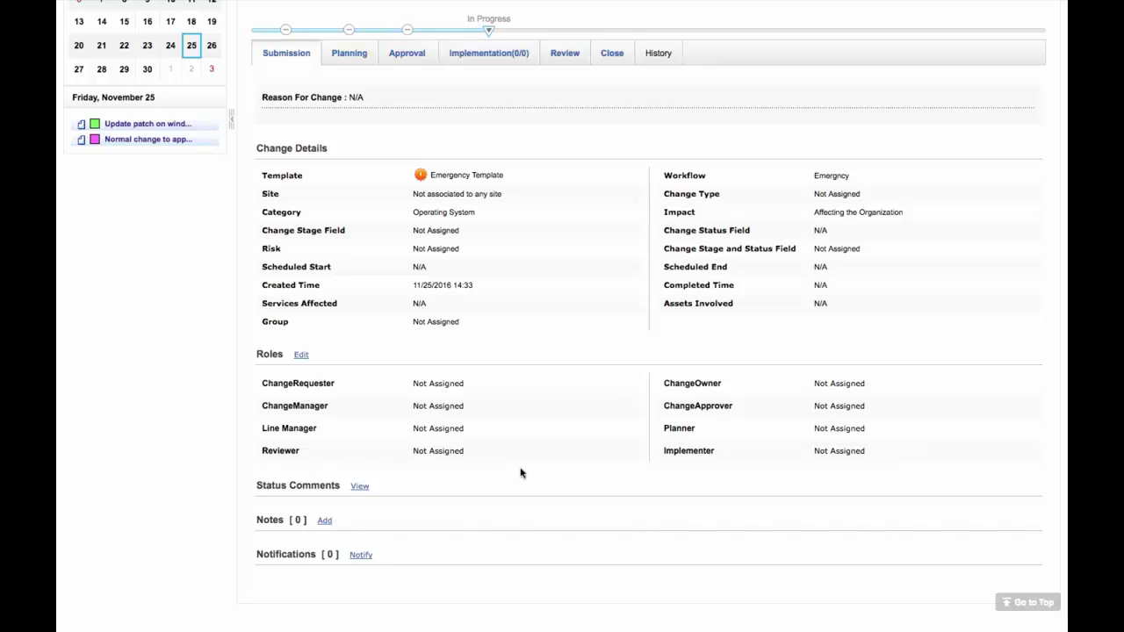
{"action": "left_click", "coordinate": [438, 451]}
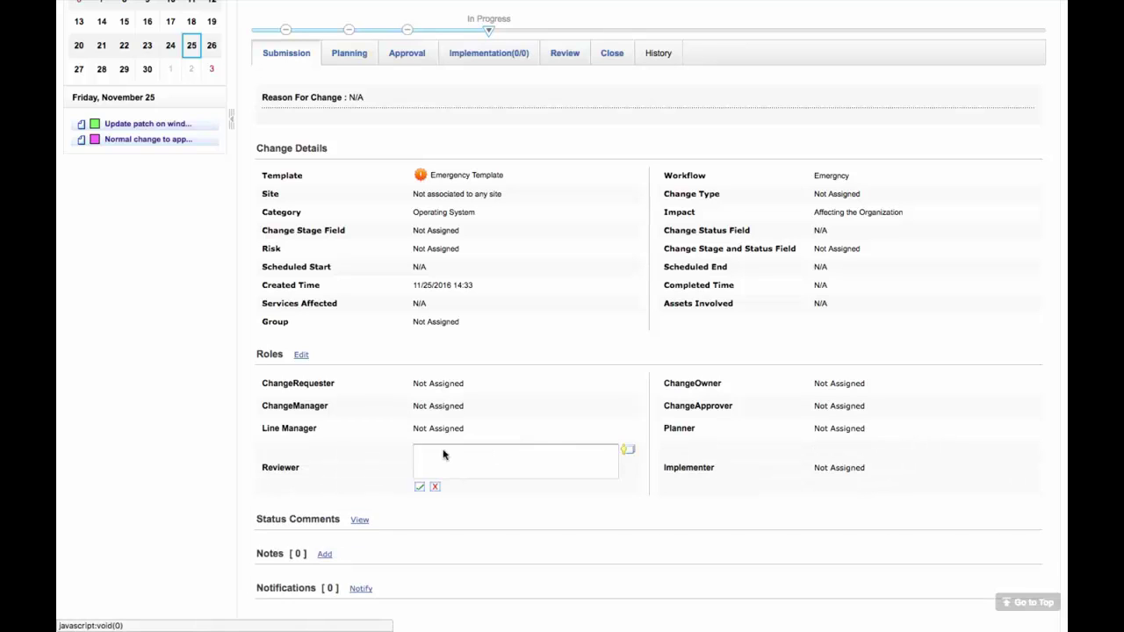
{"action": "left_click", "coordinate": [629, 452]}
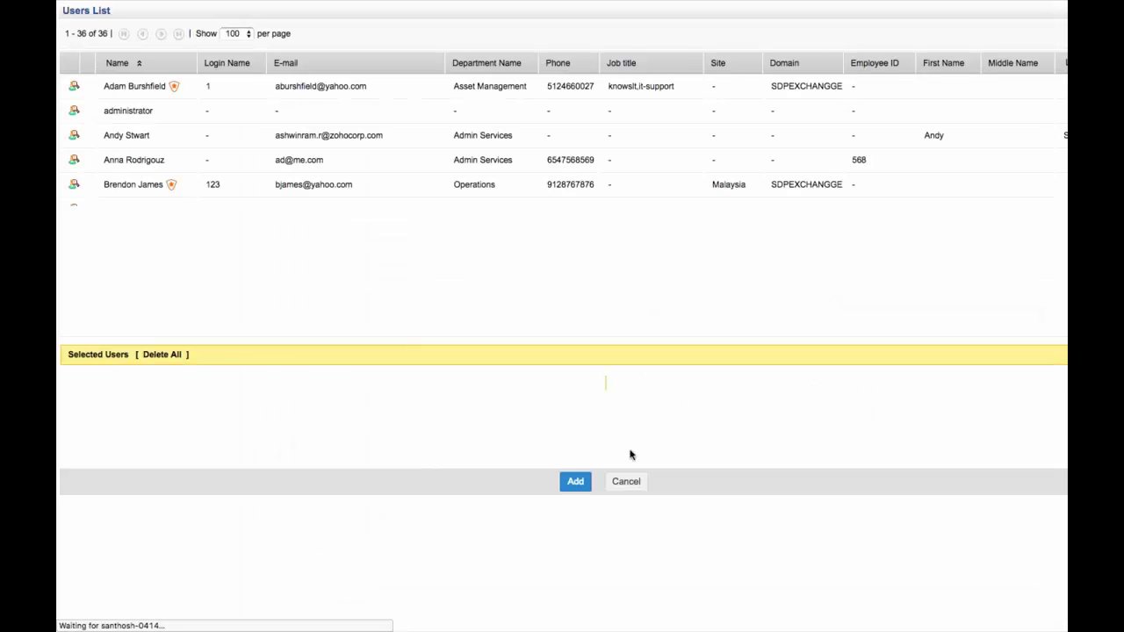
{"action": "left_click", "coordinate": [139, 138]}
{"action": "left_click", "coordinate": [575, 483]}
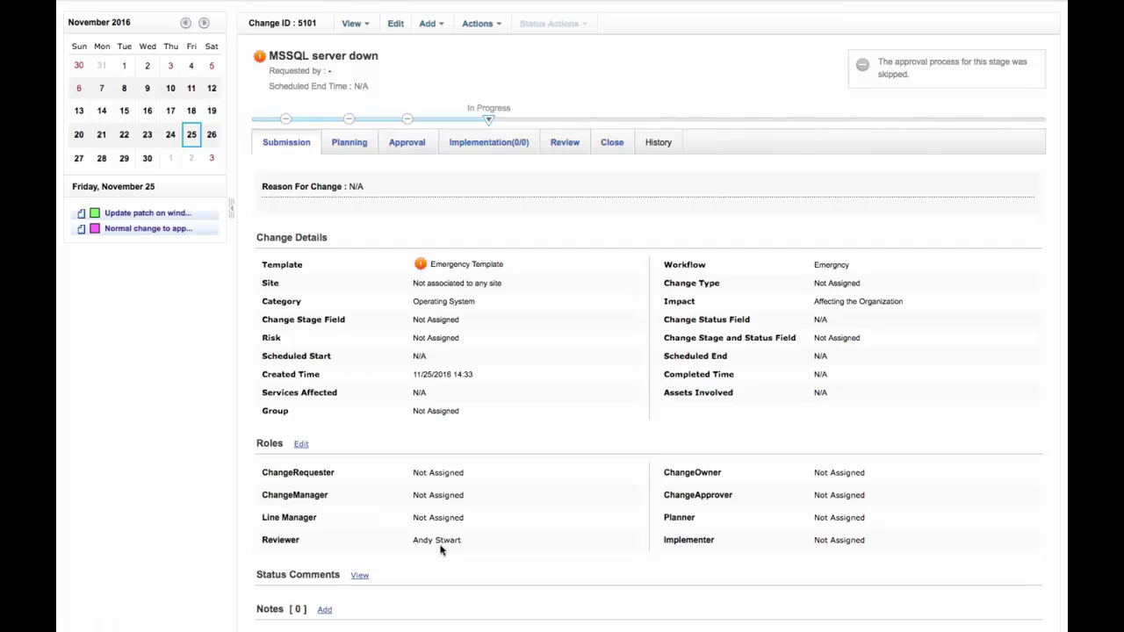
- Add an implementation task titled "Check for the SQL server service", assign it an owner and save it
{"action": "left_click", "coordinate": [465, 146]}
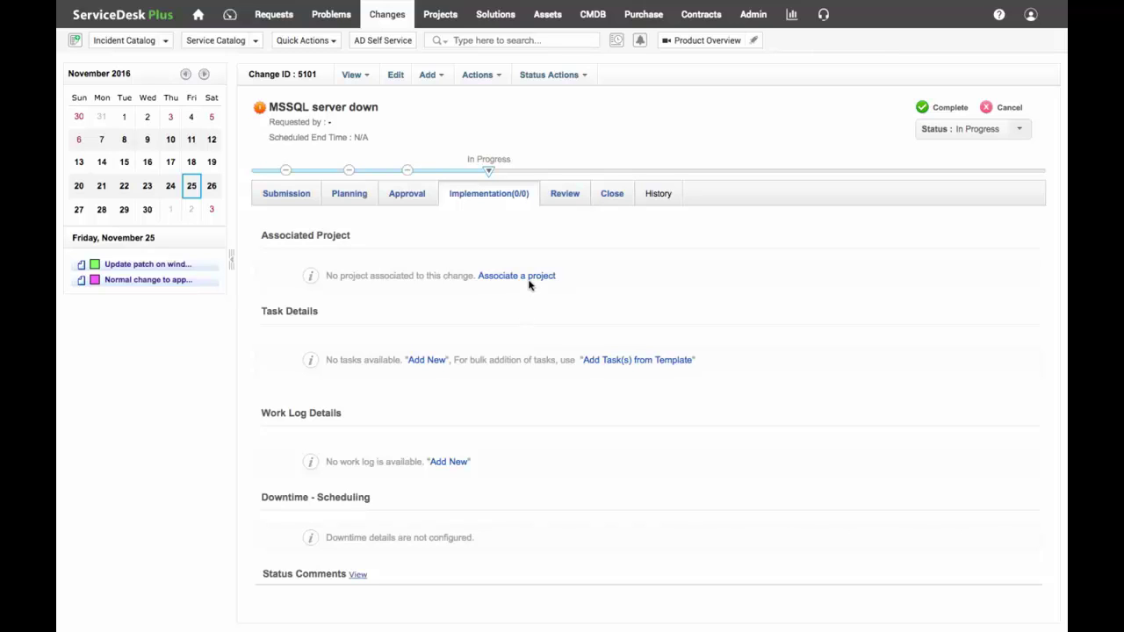
{"action": "left_click", "coordinate": [439, 361]}
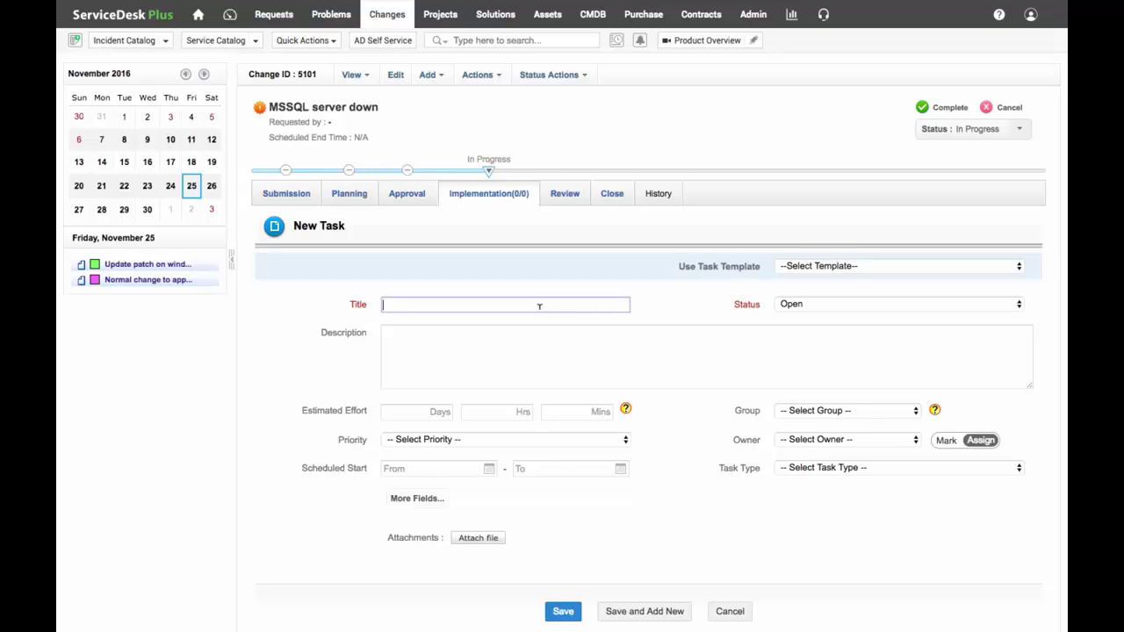
{"action": "type", "text": "Check f"}
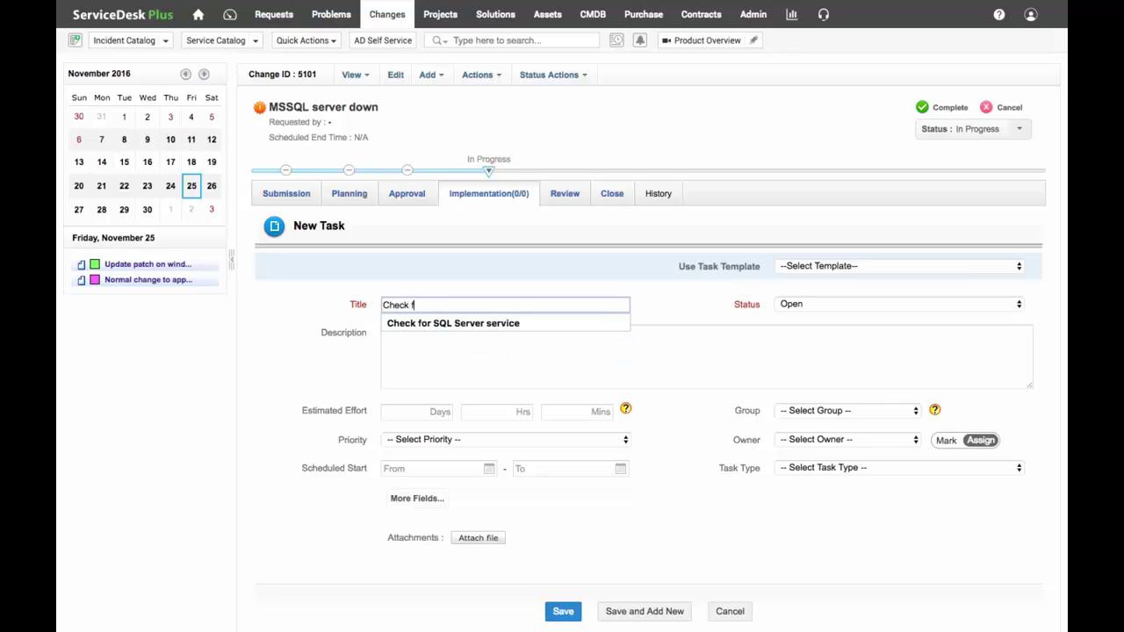
{"action": "type", "text": "or the SQ"}
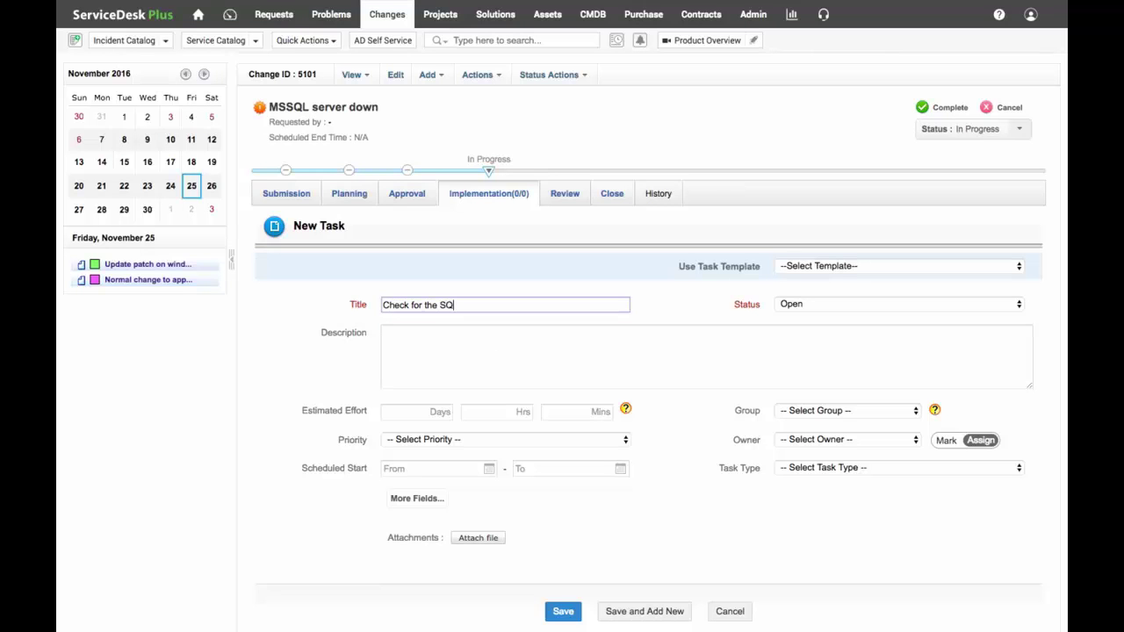
{"action": "type", "text": "L server service"}
{"action": "left_click", "coordinate": [915, 444]}
{"action": "left_click", "coordinate": [878, 464]}
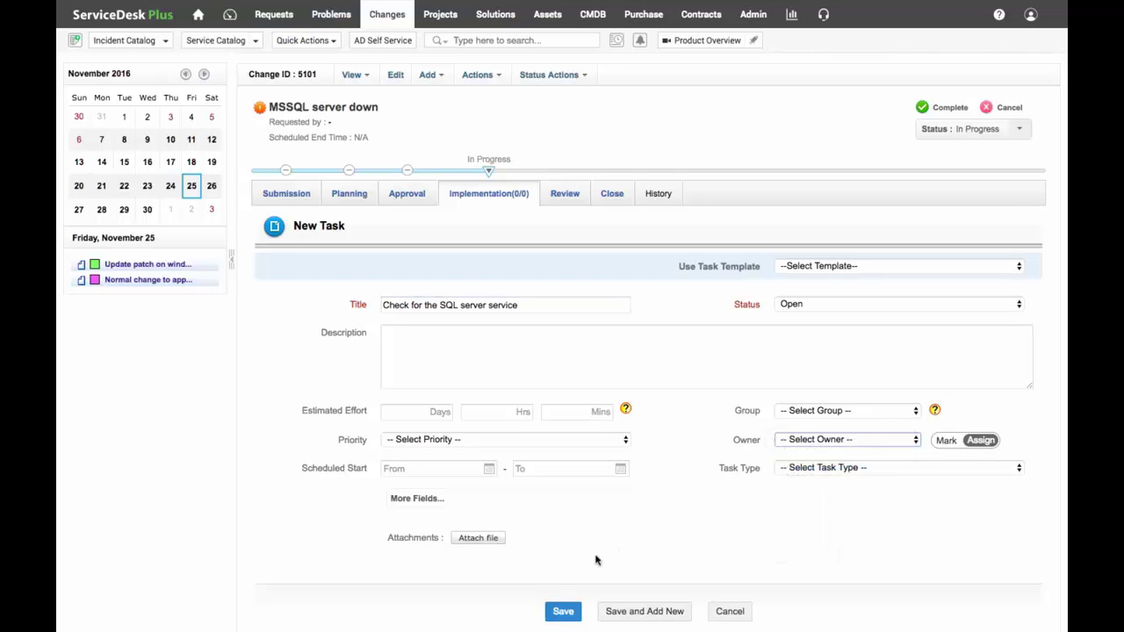
{"action": "left_click", "coordinate": [566, 612]}
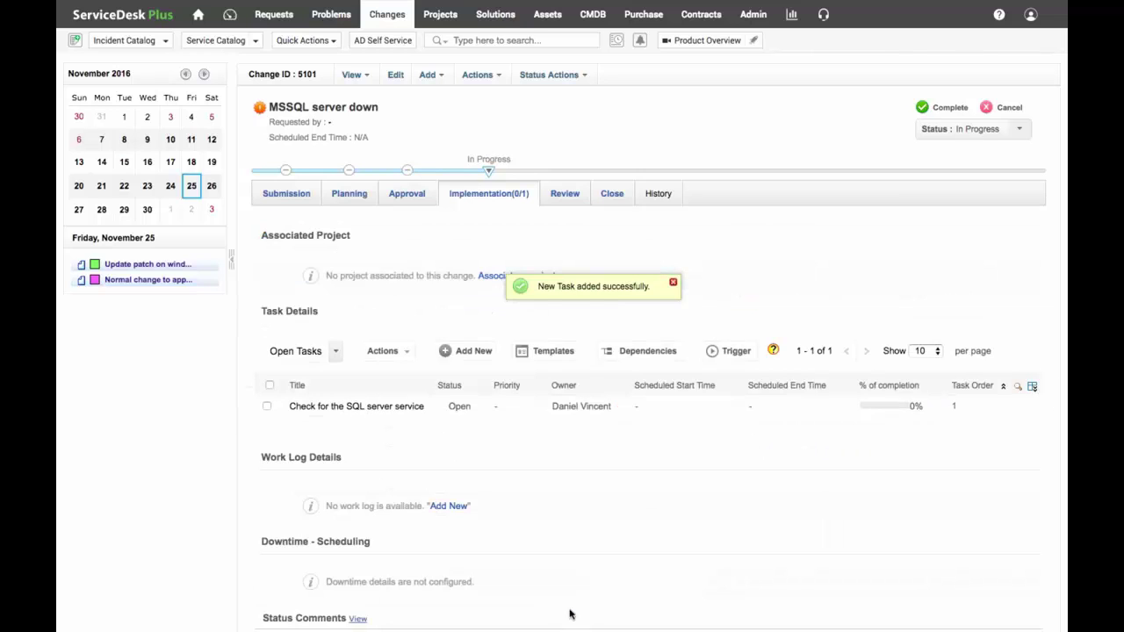
- Set the task to Closed and complete the implementation stage, commenting "SQL server service was down, started the service and the applications are working"
{"action": "left_click", "coordinate": [464, 407]}
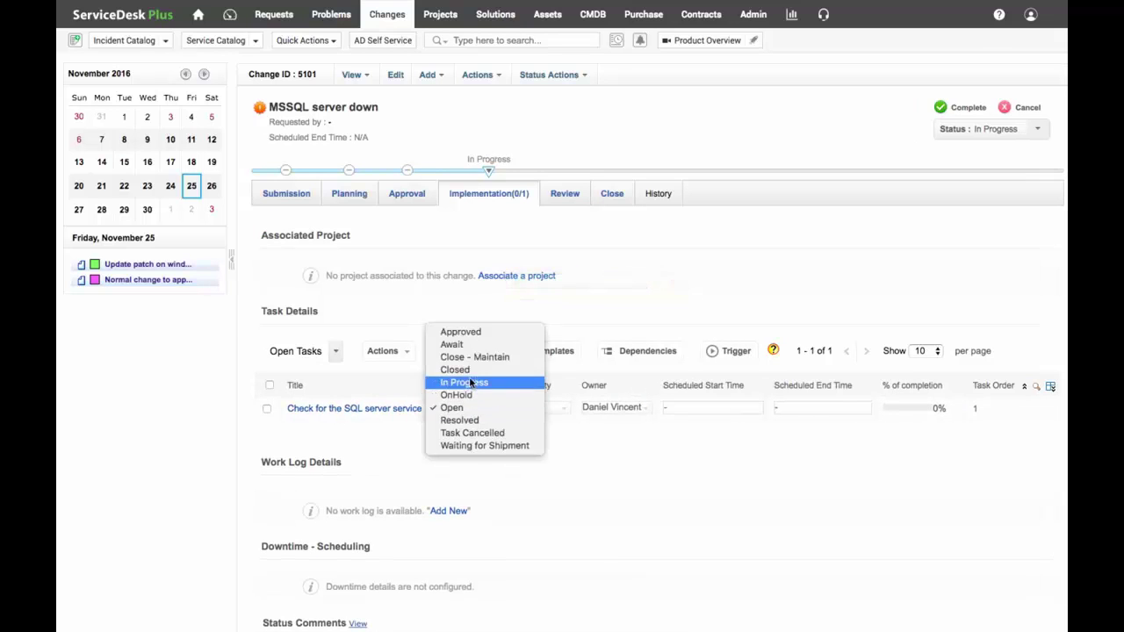
{"action": "left_click", "coordinate": [477, 370]}
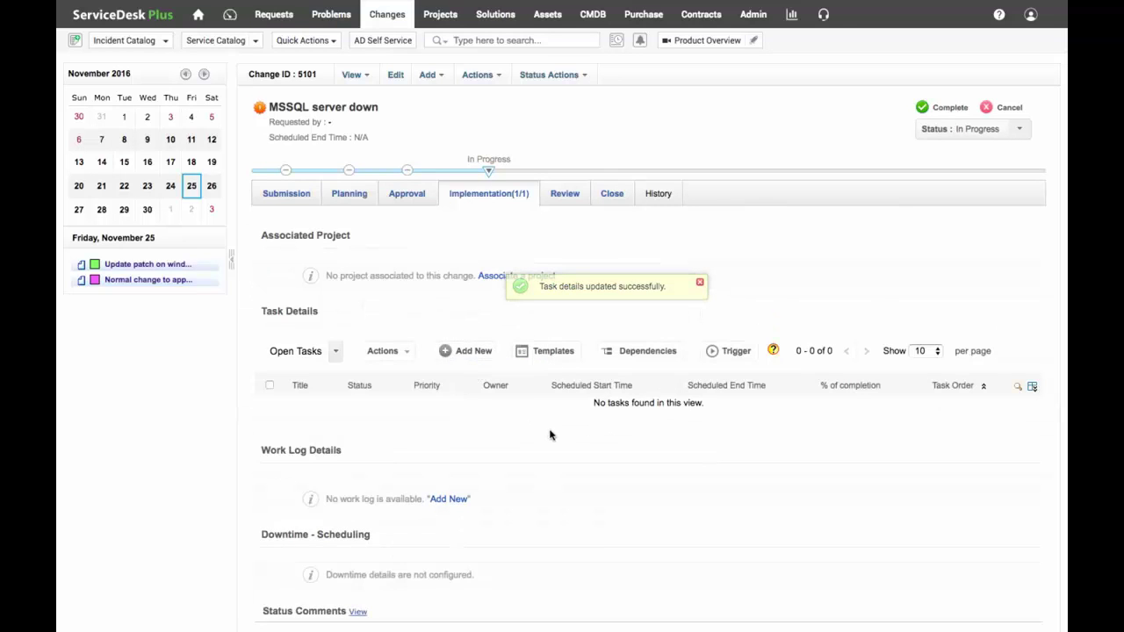
{"action": "left_click", "coordinate": [950, 108]}
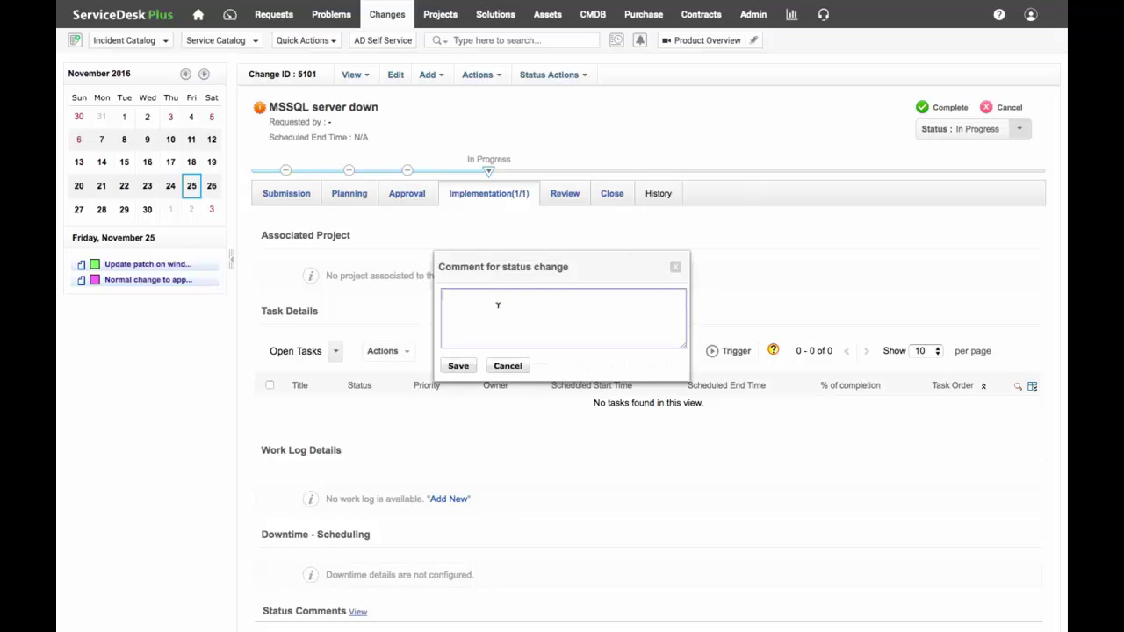
{"action": "type", "text": "SQL server service was down, started th"}
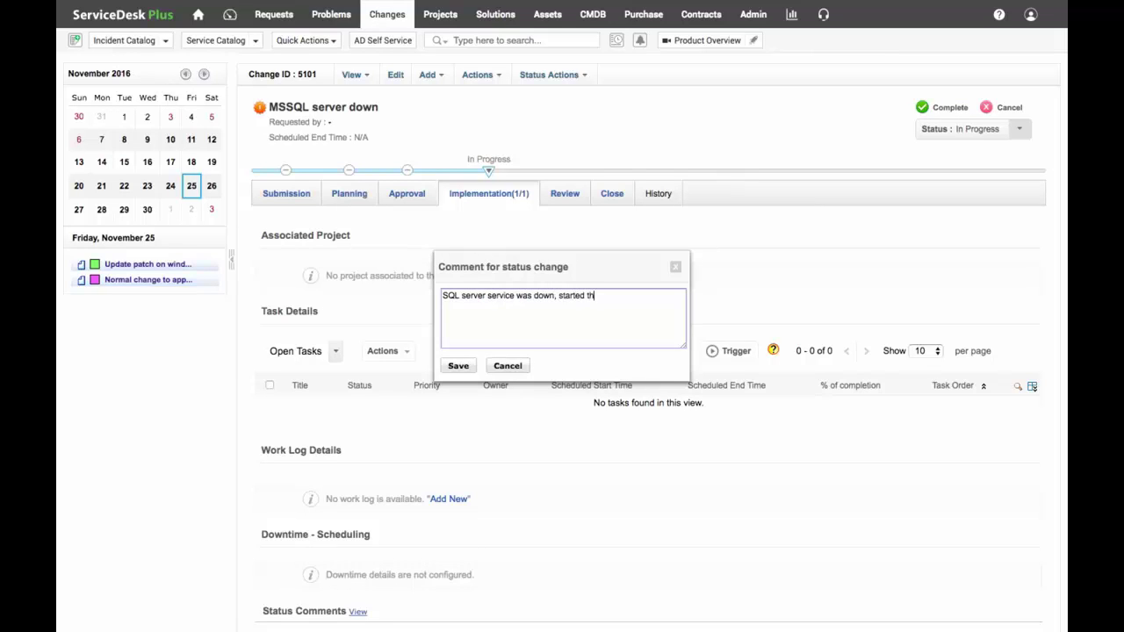
{"action": "type", "text": "e service and the applications resta"}
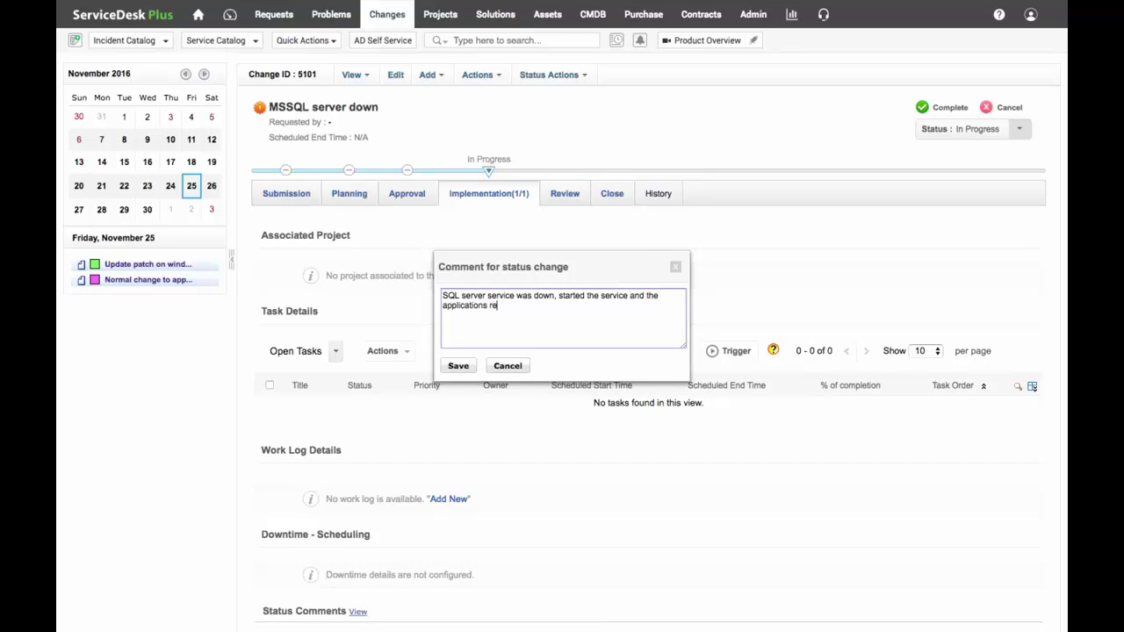
{"action": "key", "text": "BackSpace"}
{"action": "key", "text": "BackSpace"}
{"action": "key", "text": "BackSpace"}
{"action": "key", "text": "BackSpace"}
{"action": "key", "text": "BackSpace"}
{"action": "type", "text": "are working"}
{"action": "left_click", "coordinate": [453, 367]}
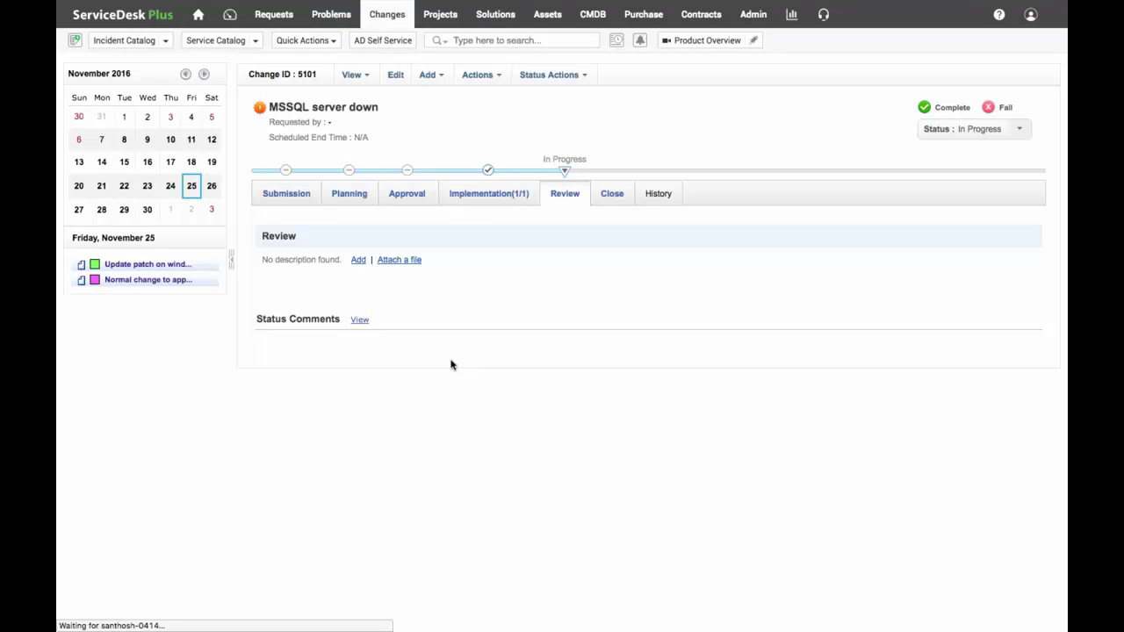
- Look over the emergency change's submission stage, including its details and roles
{"action": "left_click", "coordinate": [279, 197]}
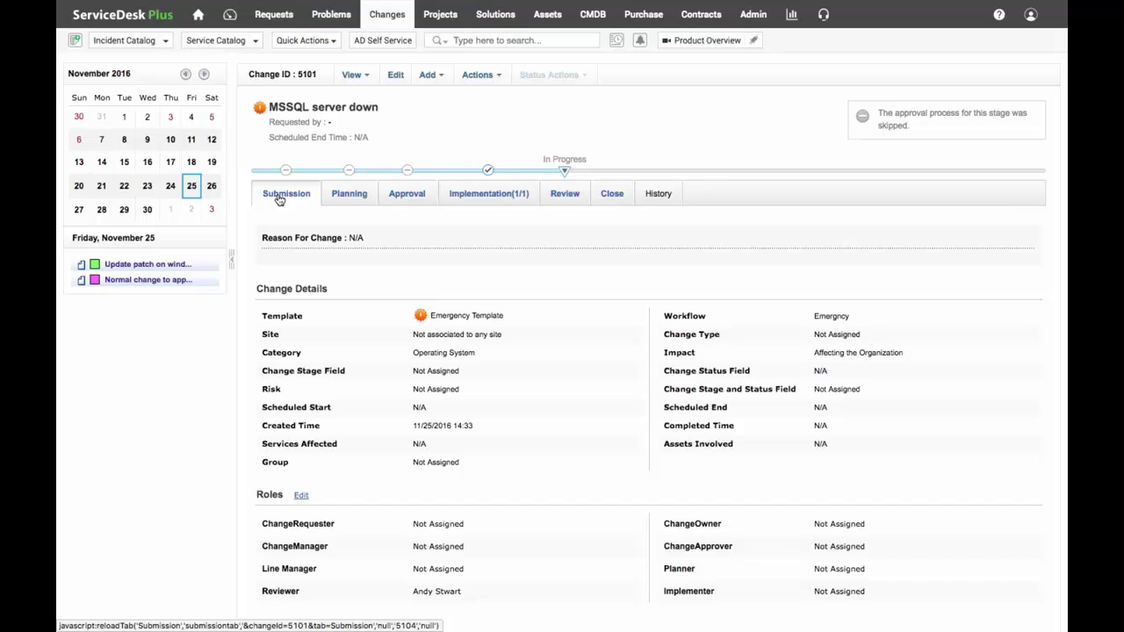
{"action": "scroll", "coordinate": [532, 384], "scroll_direction": "down", "scroll_amount": 1}
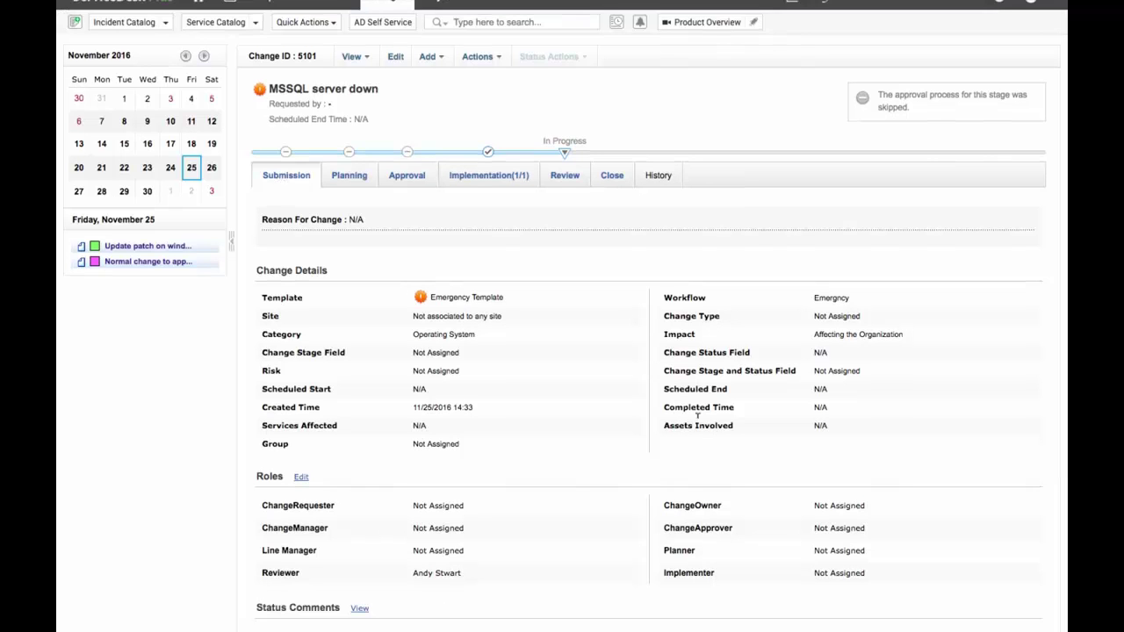
{"action": "scroll", "coordinate": [533, 387], "scroll_direction": "down", "scroll_amount": 4}
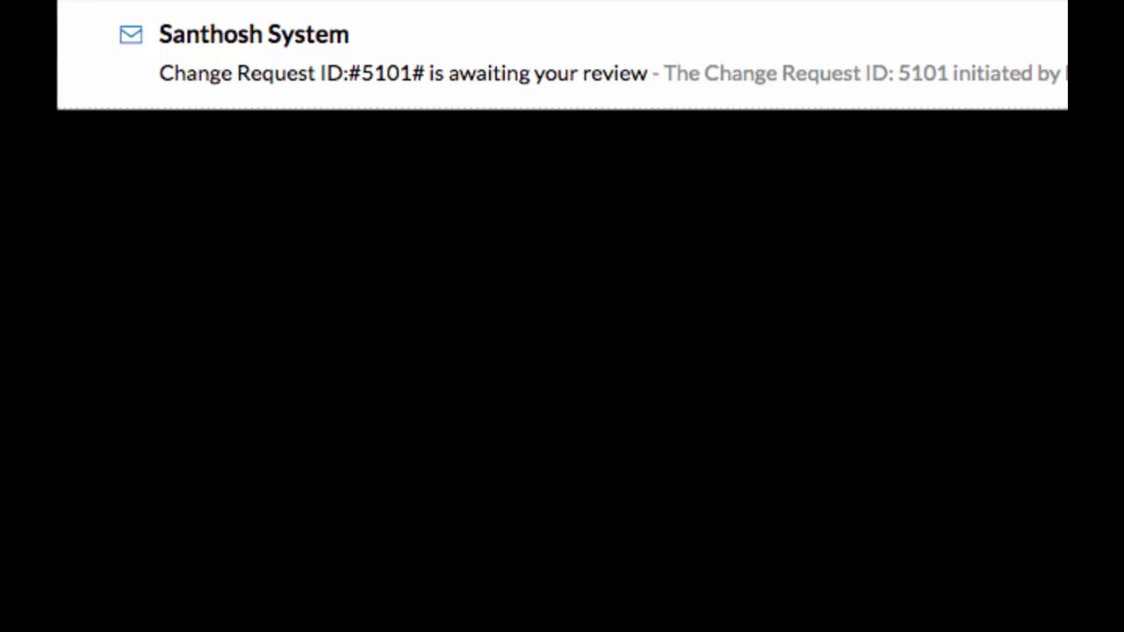
- Switch to the mailbox, open the review request email for the emergency change and follow its non-login link
{"action": "left_click", "coordinate": [667, 105]}
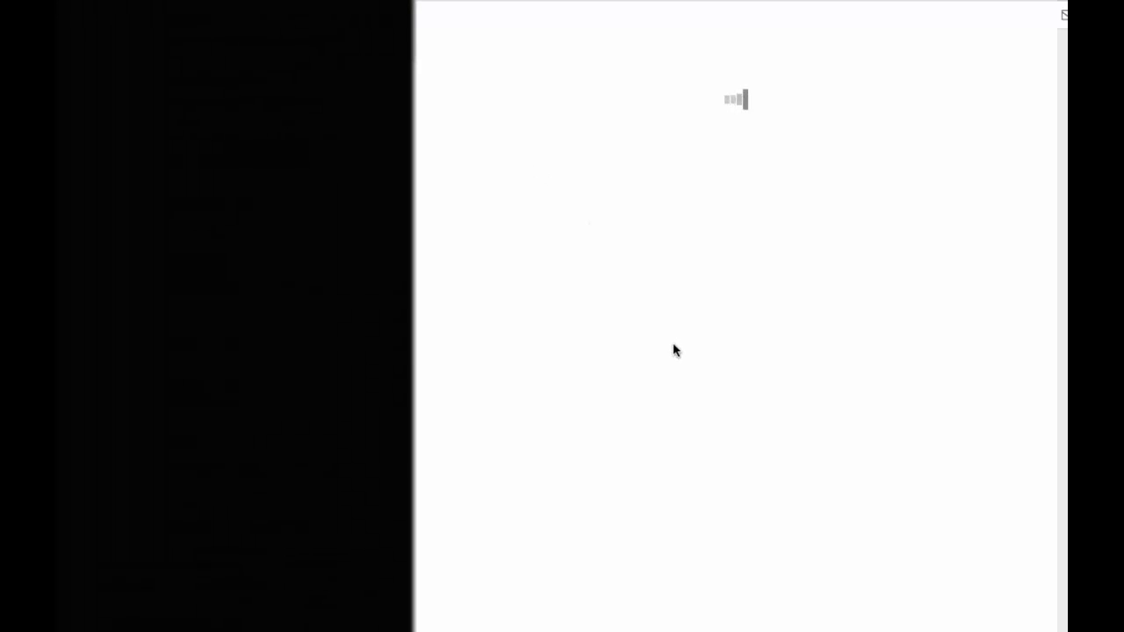
{"action": "scroll", "coordinate": [674, 350], "scroll_direction": "down", "scroll_amount": 3}
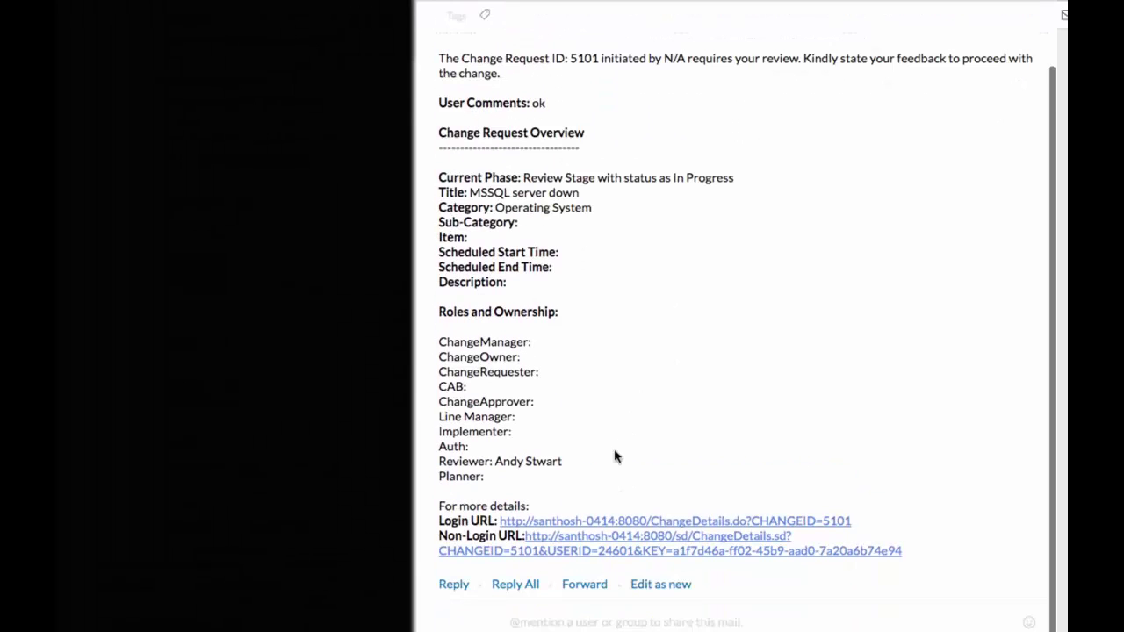
{"action": "left_click", "coordinate": [582, 554]}
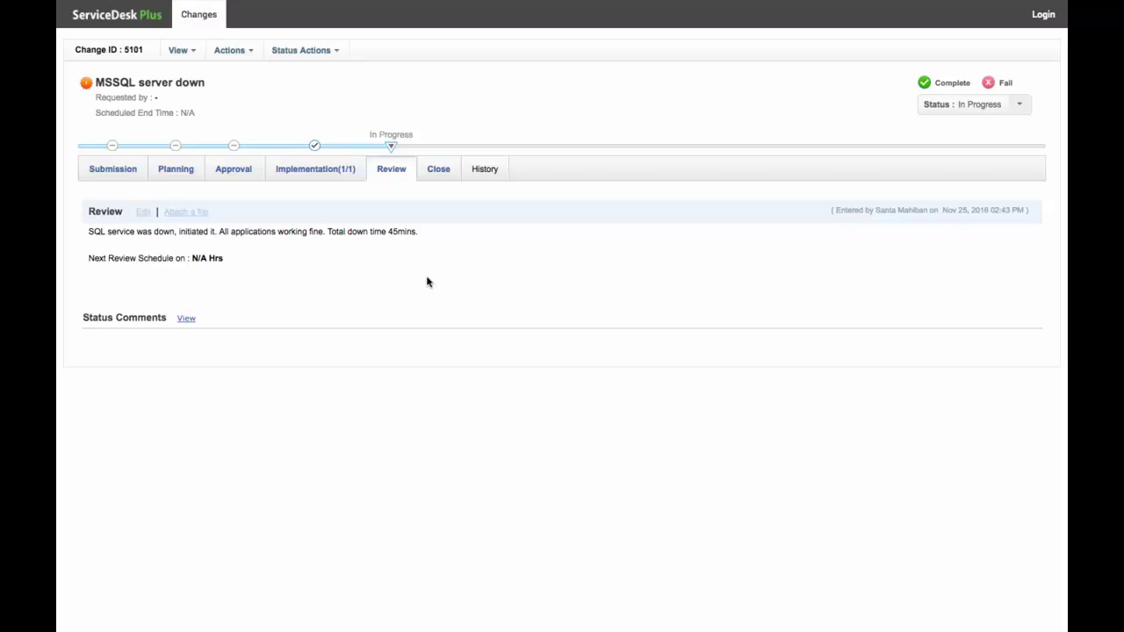
- Complete the emergency change's review stage with the status comment "Data is correct, approved"
{"action": "left_click", "coordinate": [959, 88]}
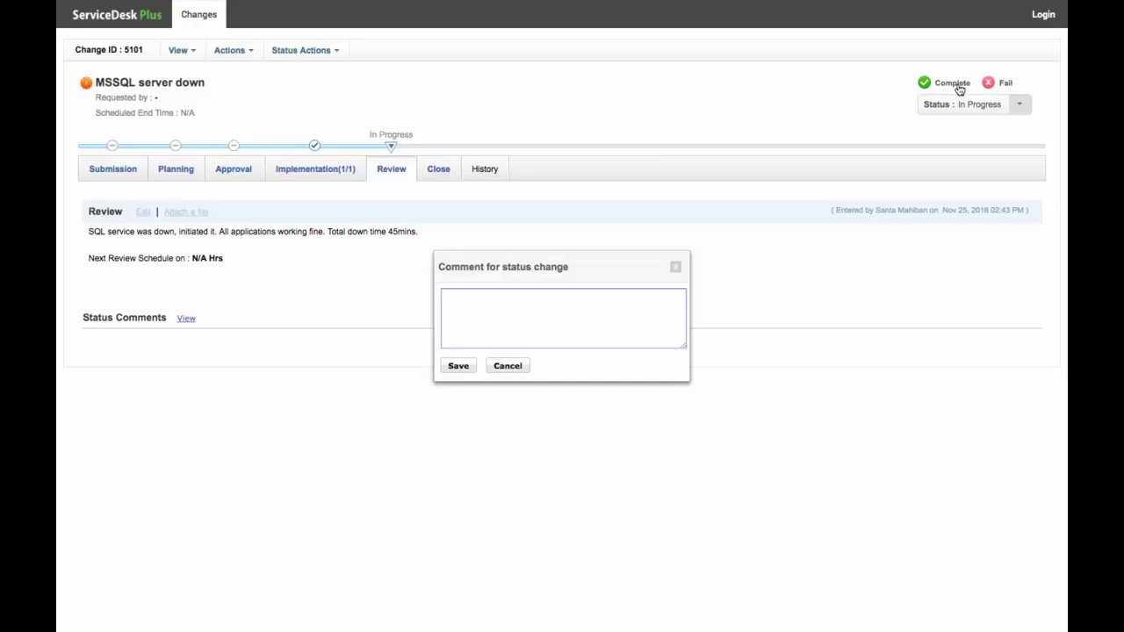
{"action": "type", "text": "Data is correct, approved"}
{"action": "left_click", "coordinate": [453, 368]}
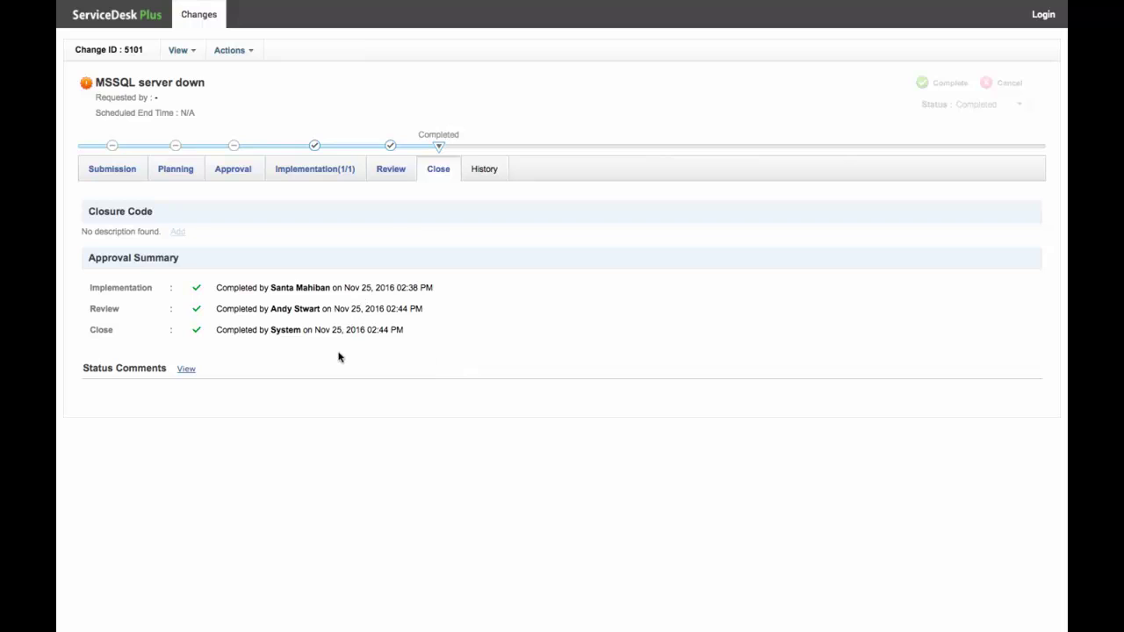
- Examine the emergency change's history entries for Nov 25, 2016, and the details and notifications in its submission stage
{"action": "left_click", "coordinate": [485, 170]}
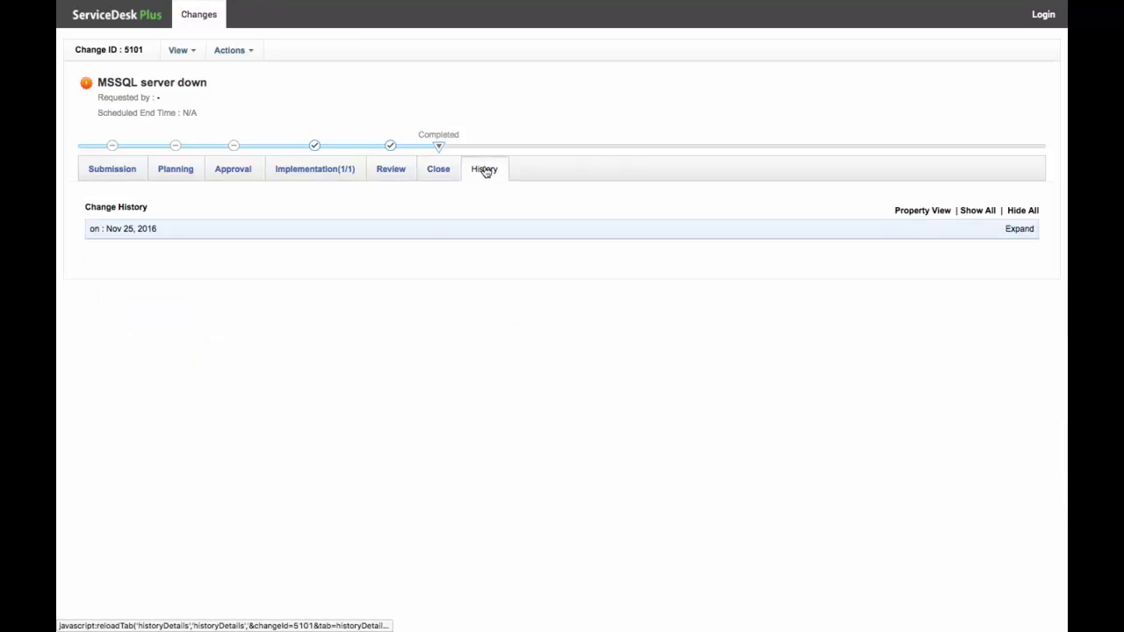
{"action": "left_click", "coordinate": [427, 237]}
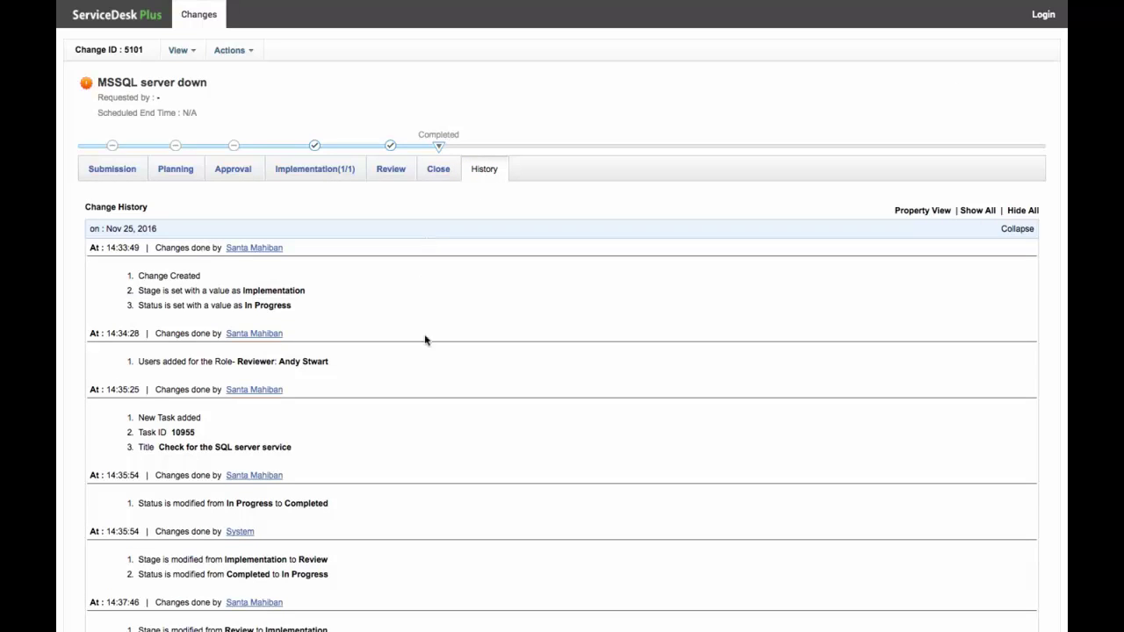
{"action": "scroll", "coordinate": [429, 414], "scroll_direction": "down", "scroll_amount": 5}
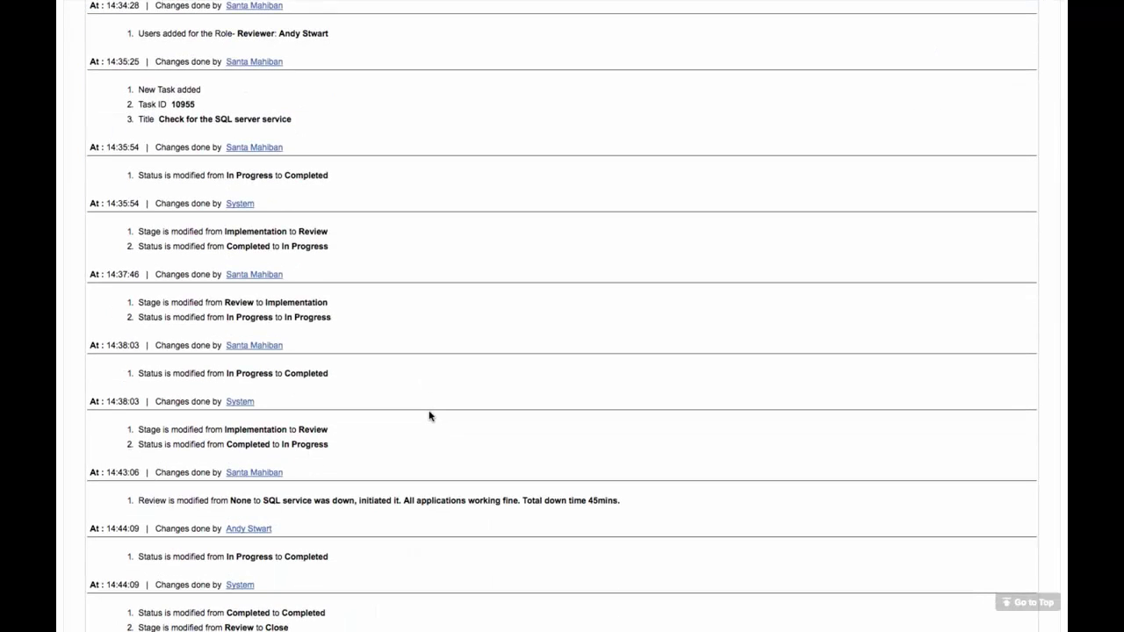
{"action": "scroll", "coordinate": [429, 415], "scroll_direction": "up", "scroll_amount": 5}
{"action": "left_click", "coordinate": [132, 175]}
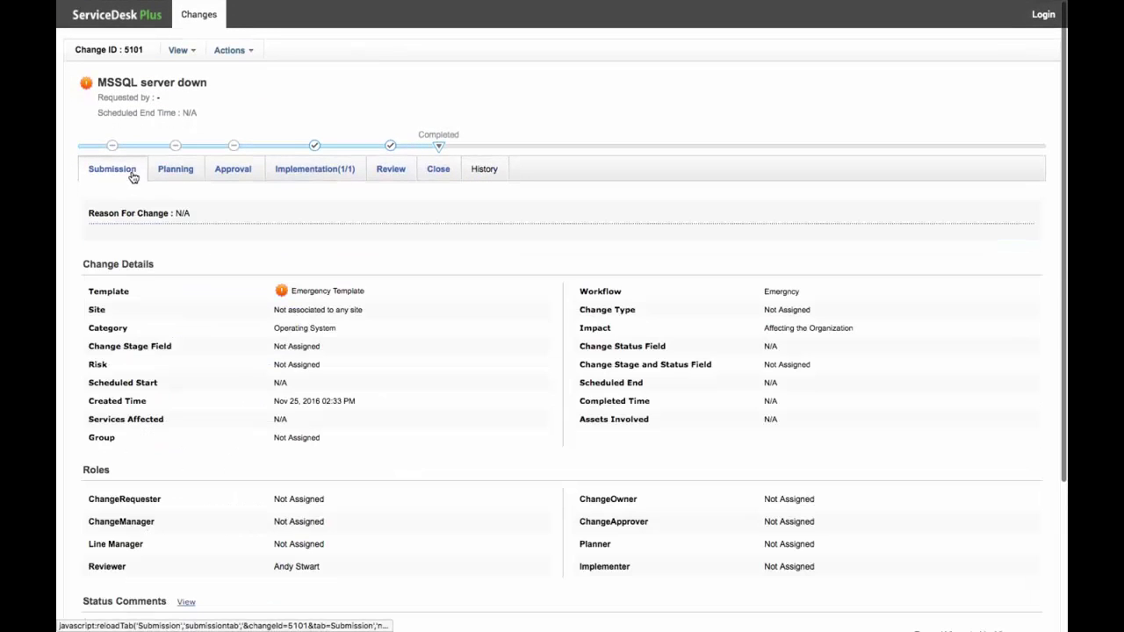
{"action": "scroll", "coordinate": [364, 459], "scroll_direction": "down", "scroll_amount": 3}
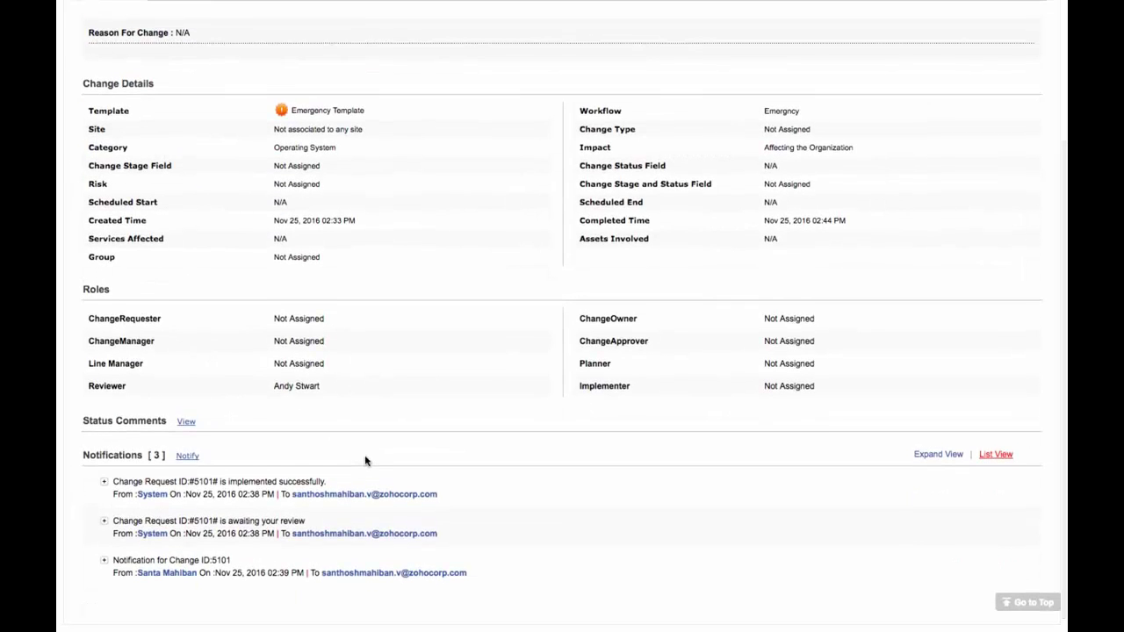
{"action": "scroll", "coordinate": [365, 461], "scroll_direction": "up", "scroll_amount": 3}
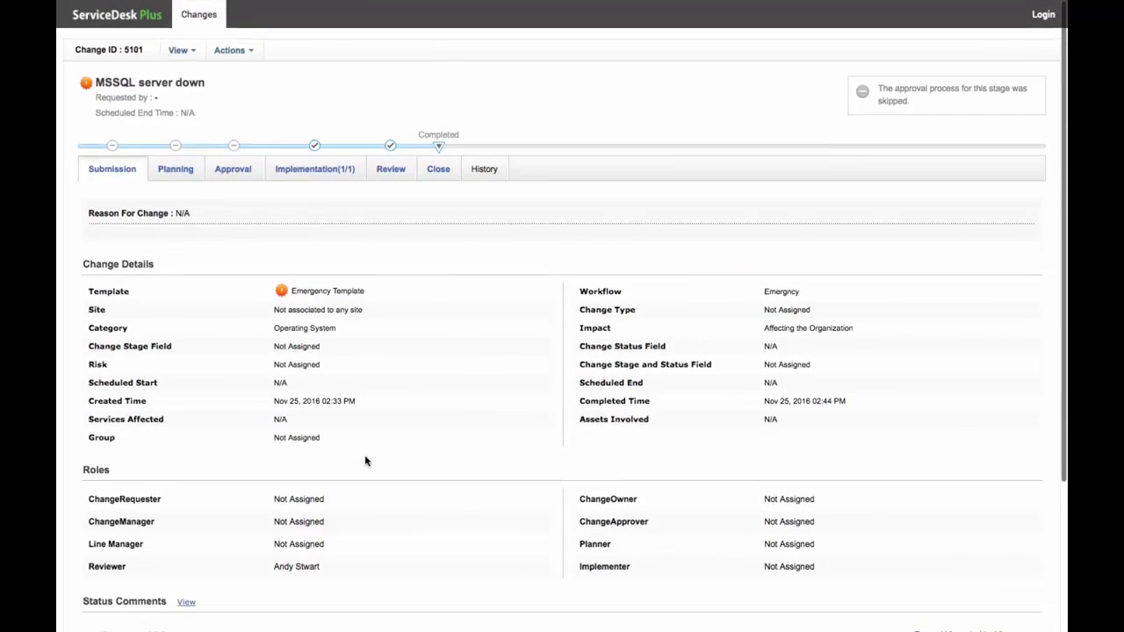